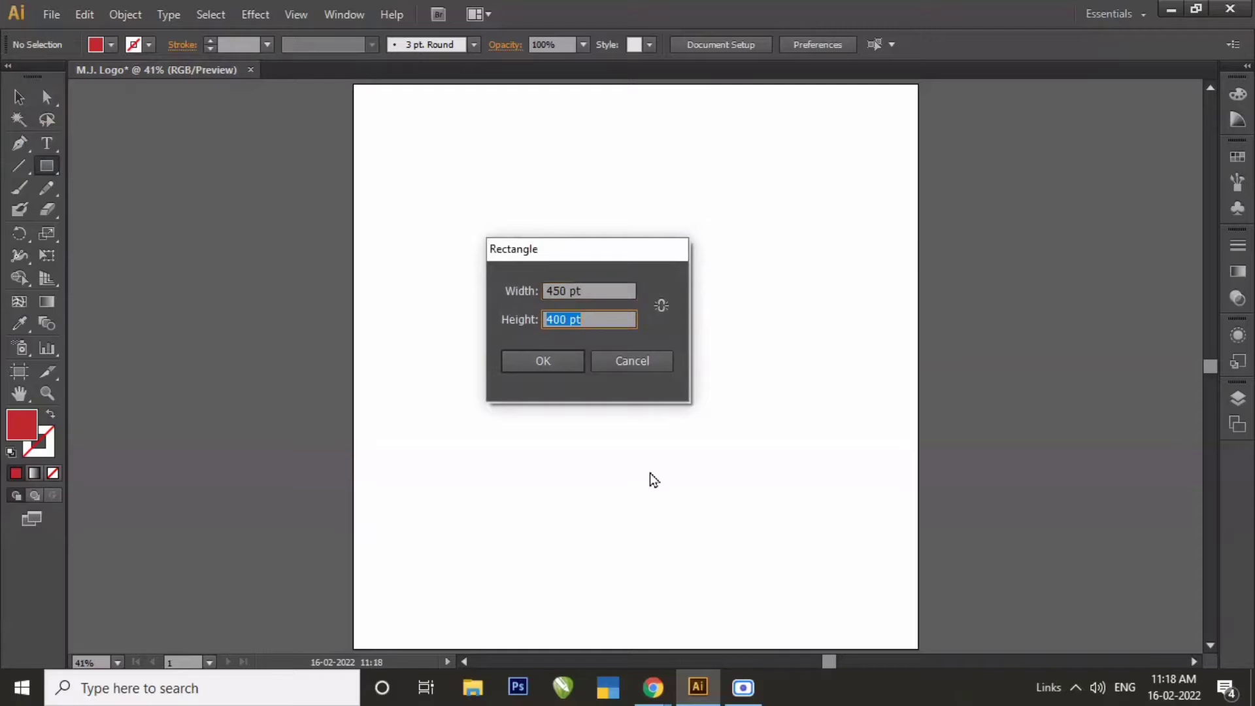
Create a red rectangle 450 pt wide and 400 pt high on the artboard.
text(400)
key(Return)
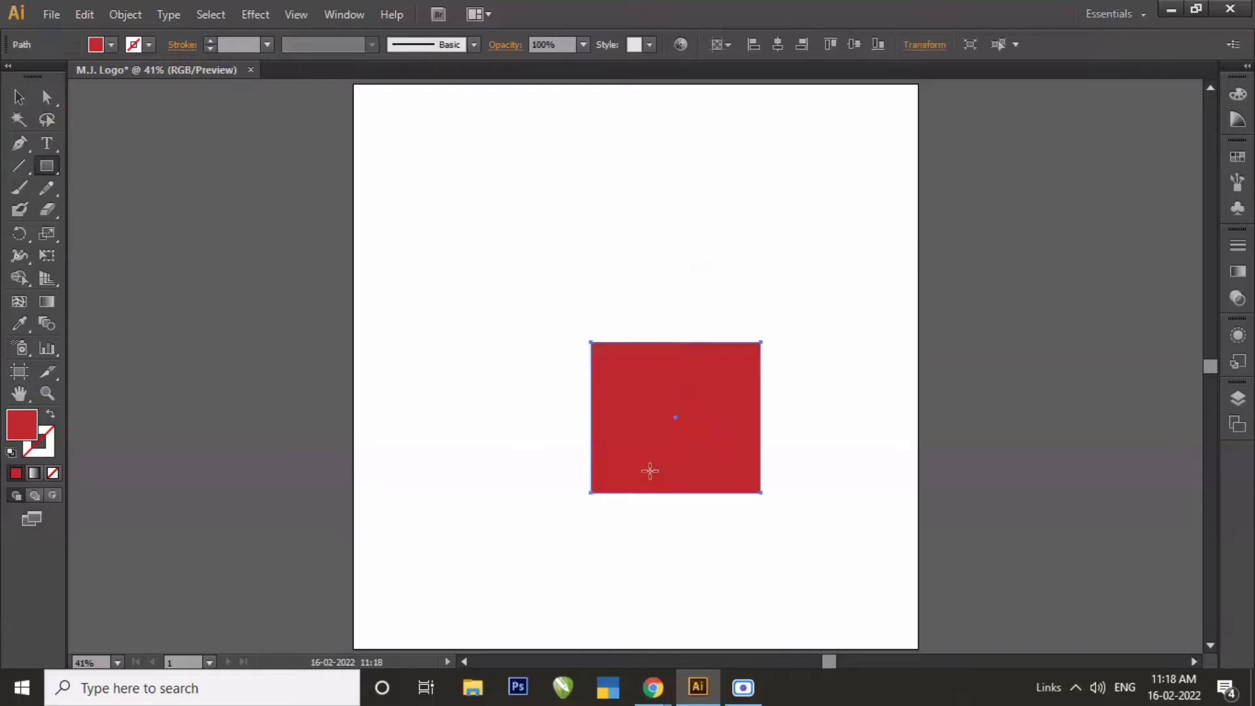
click(18, 97)
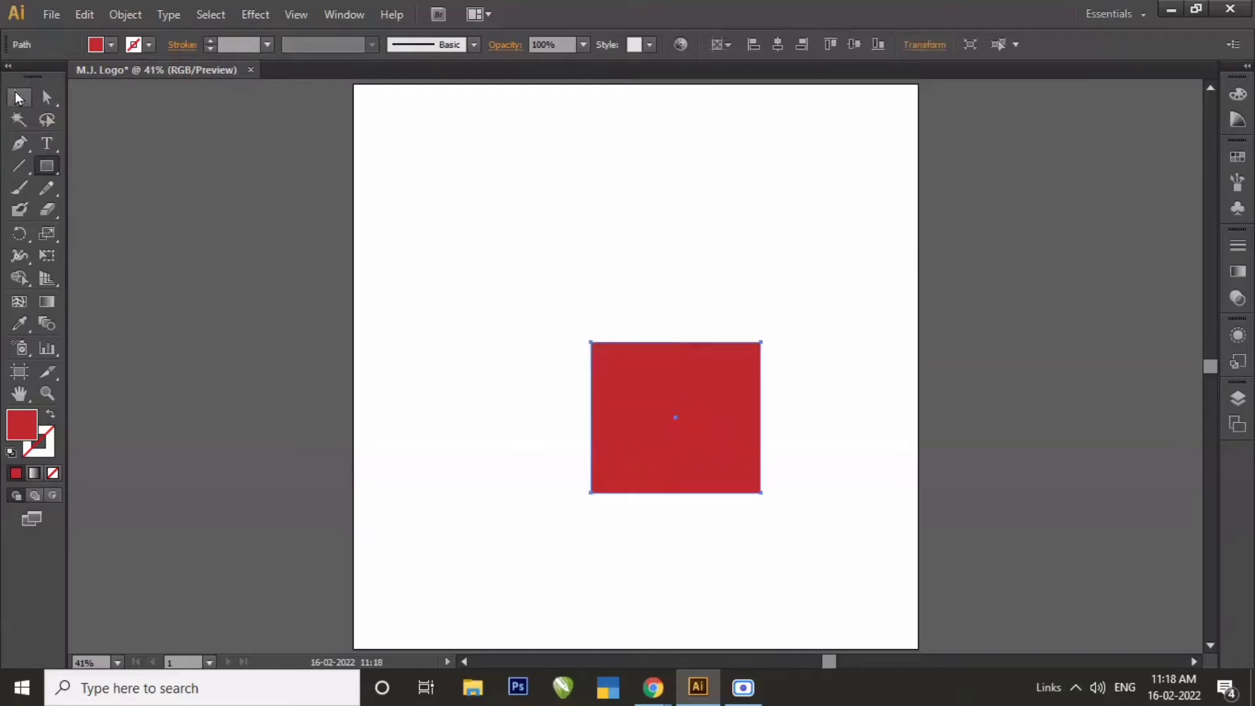
Draw a straight vertical line beside the red rectangle, taller than it, and give the line a black stroke.
click(20, 167)
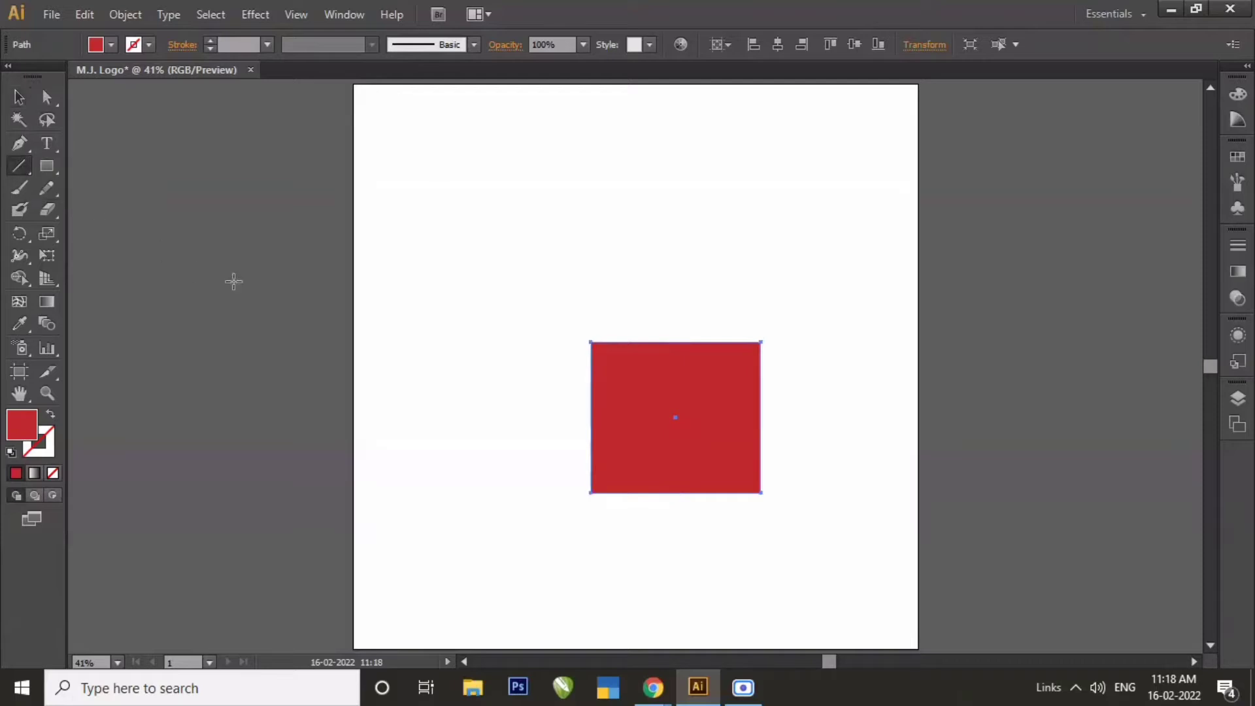
drag(429, 149, 421, 493)
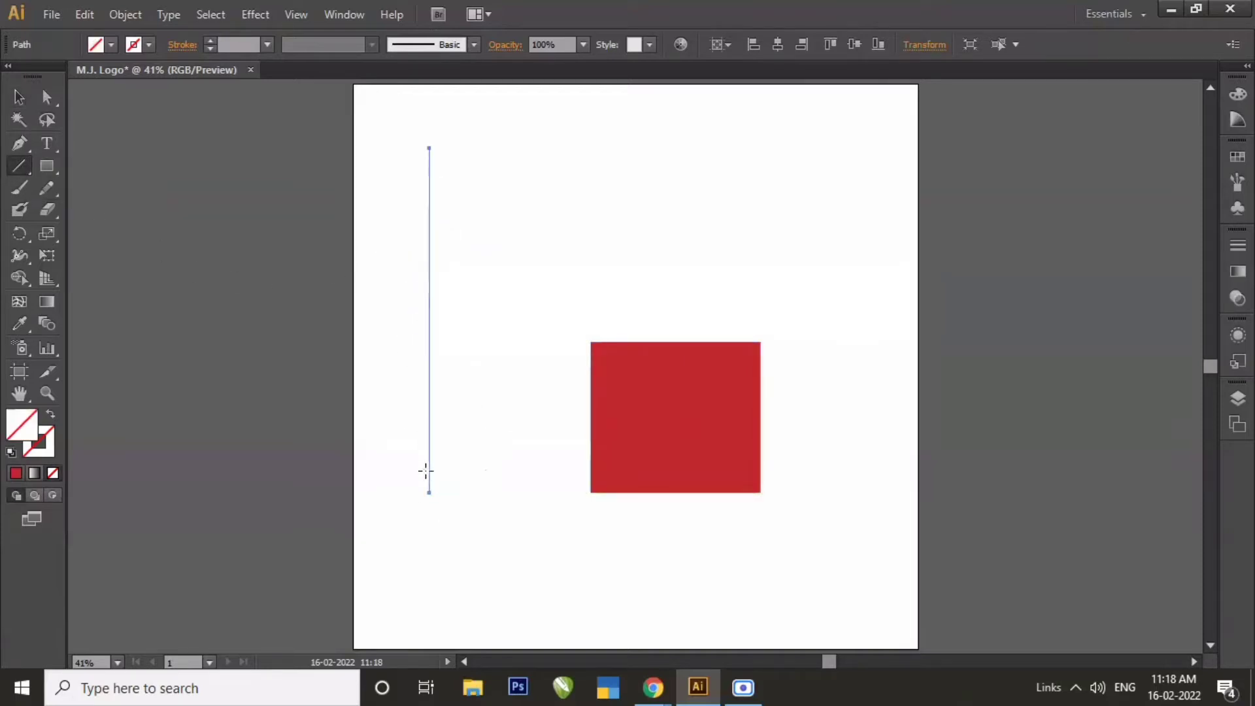
click(148, 44)
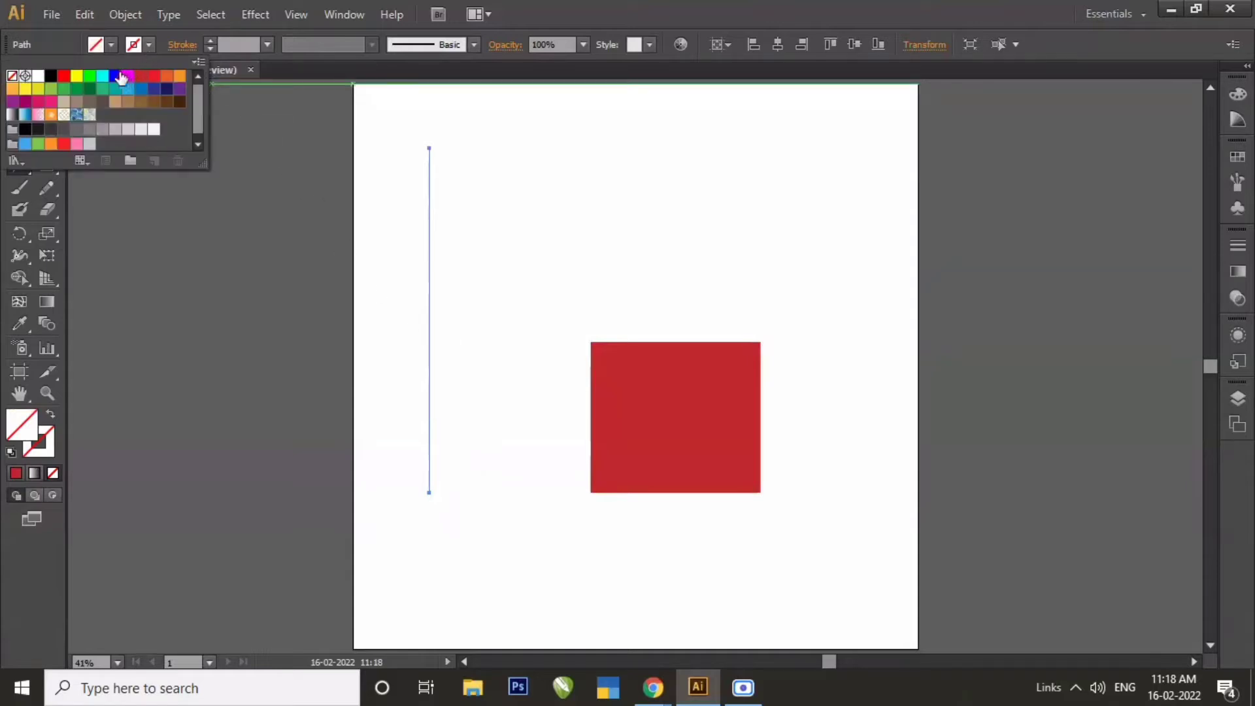
click(57, 80)
click(72, 233)
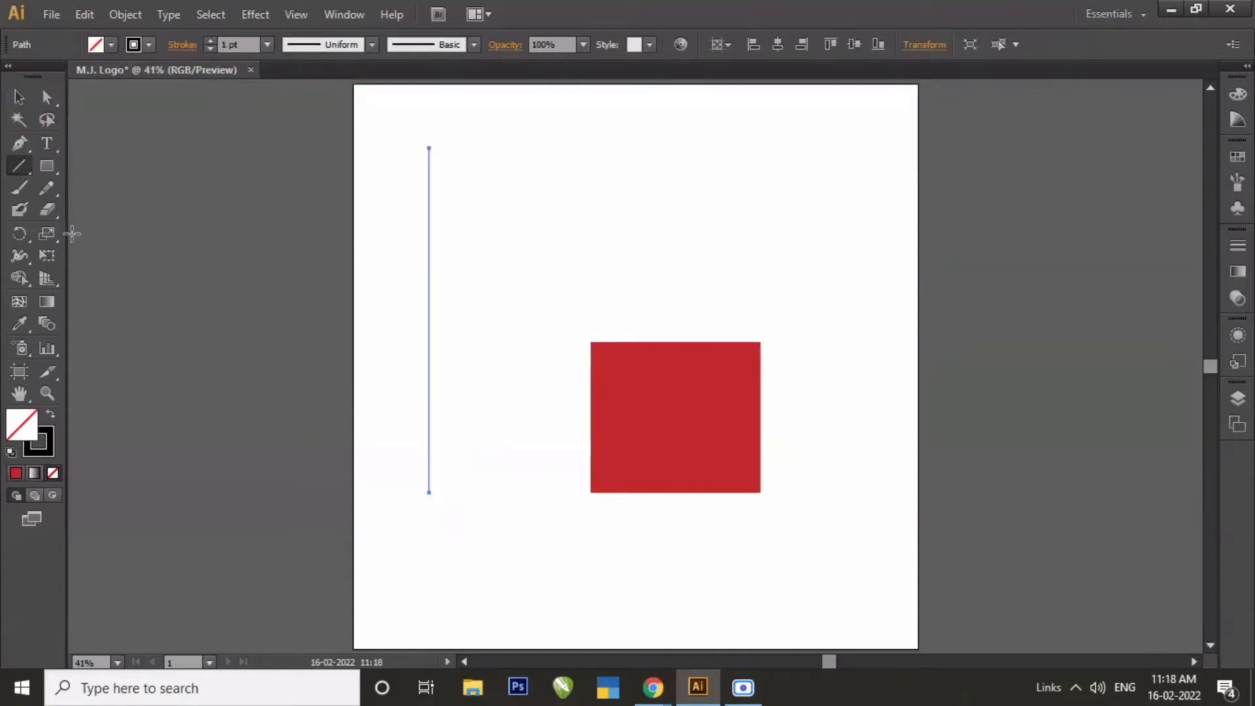
click(28, 95)
click(566, 295)
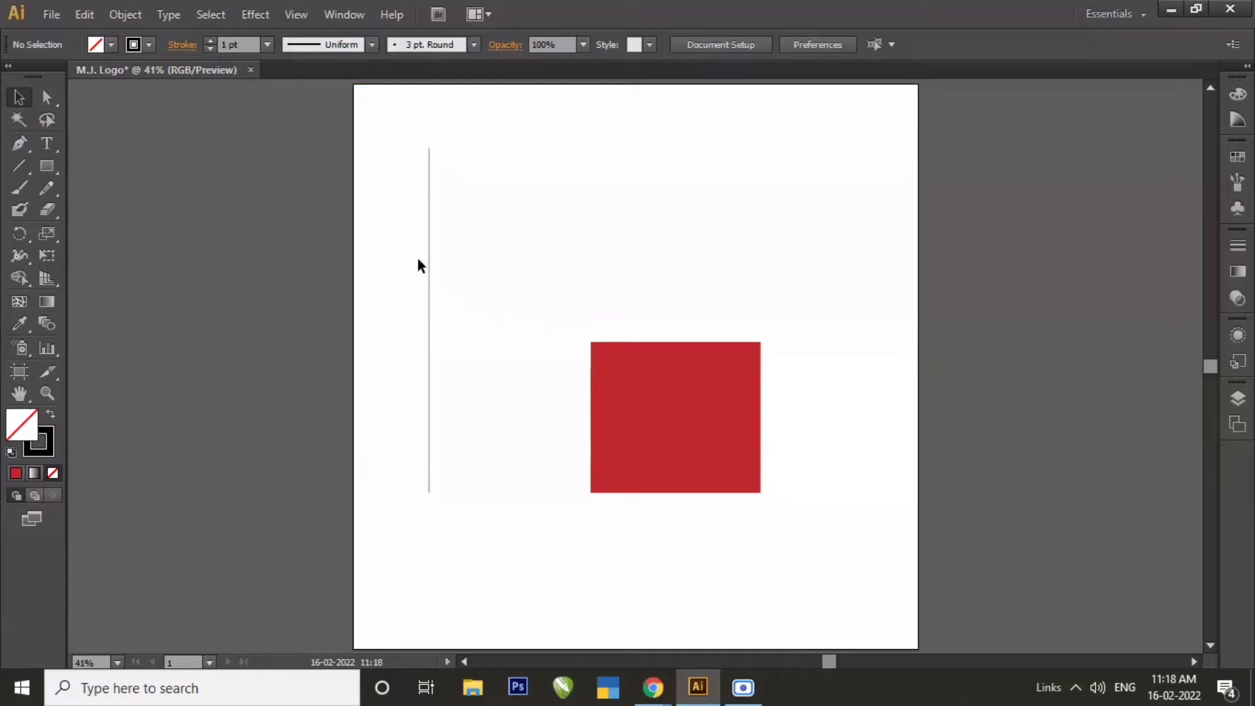
Align the line and the red rectangle together to the artboard's horizontal and vertical centre.
drag(416, 256, 616, 407)
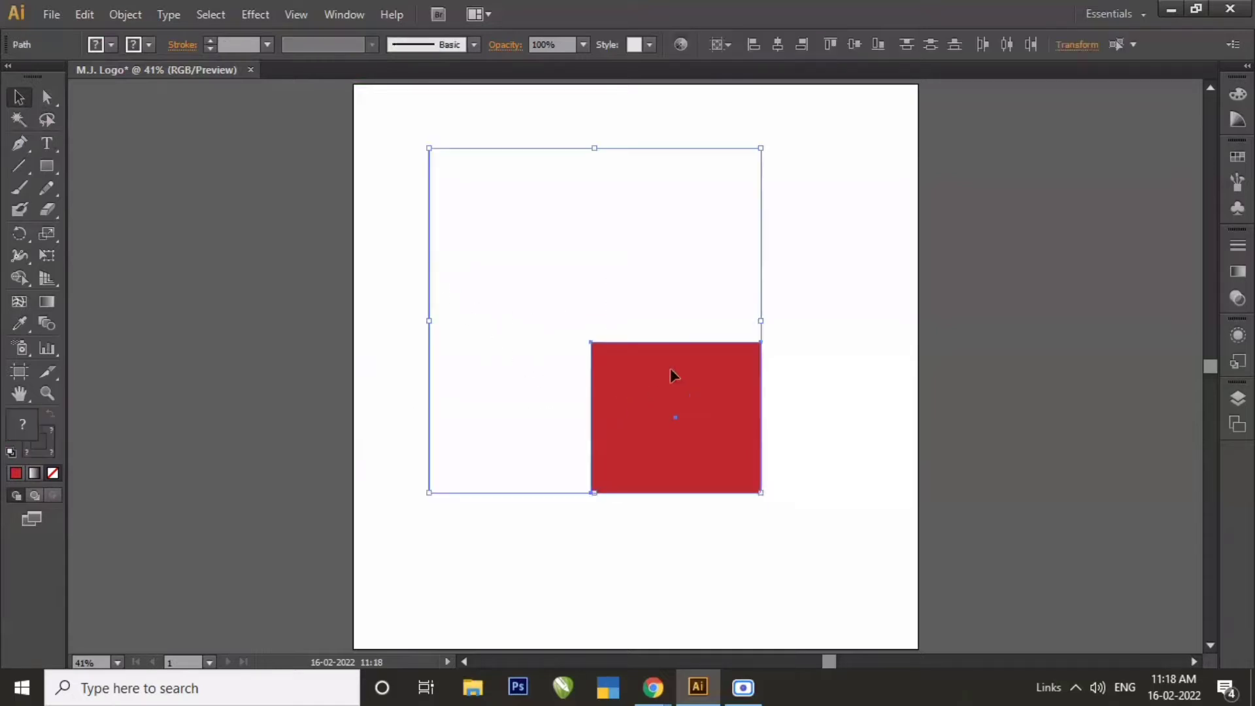
click(777, 45)
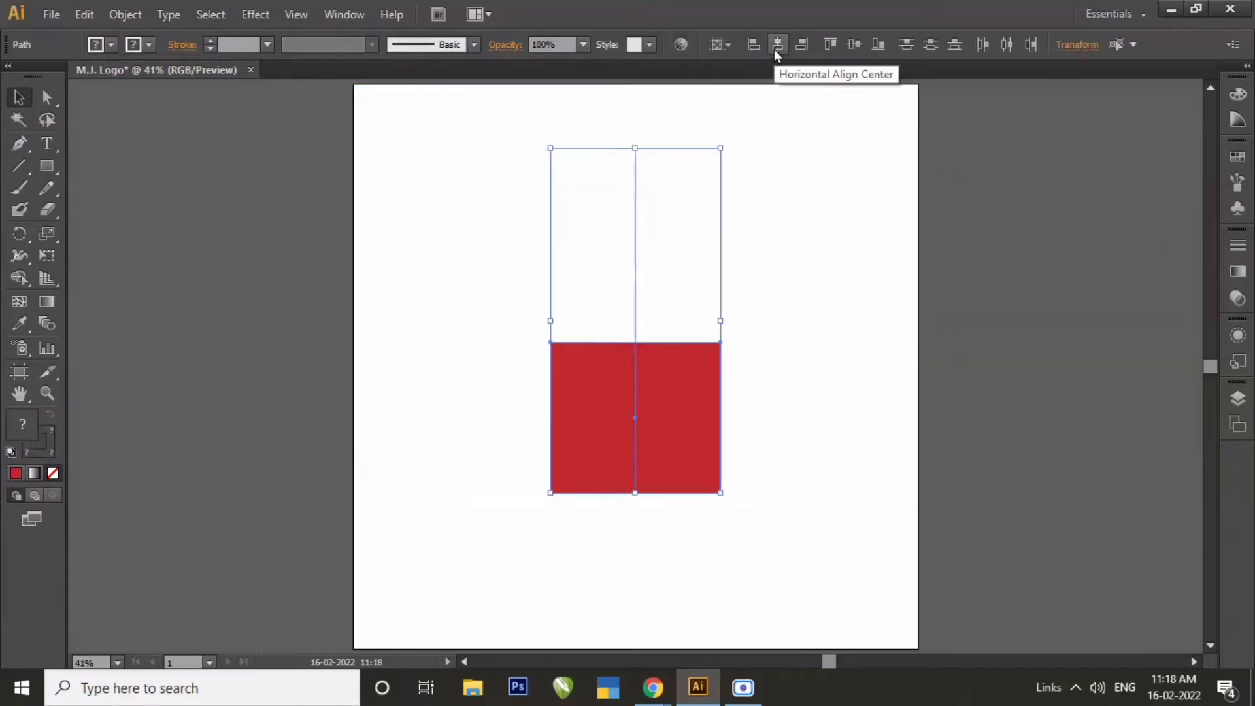
click(854, 56)
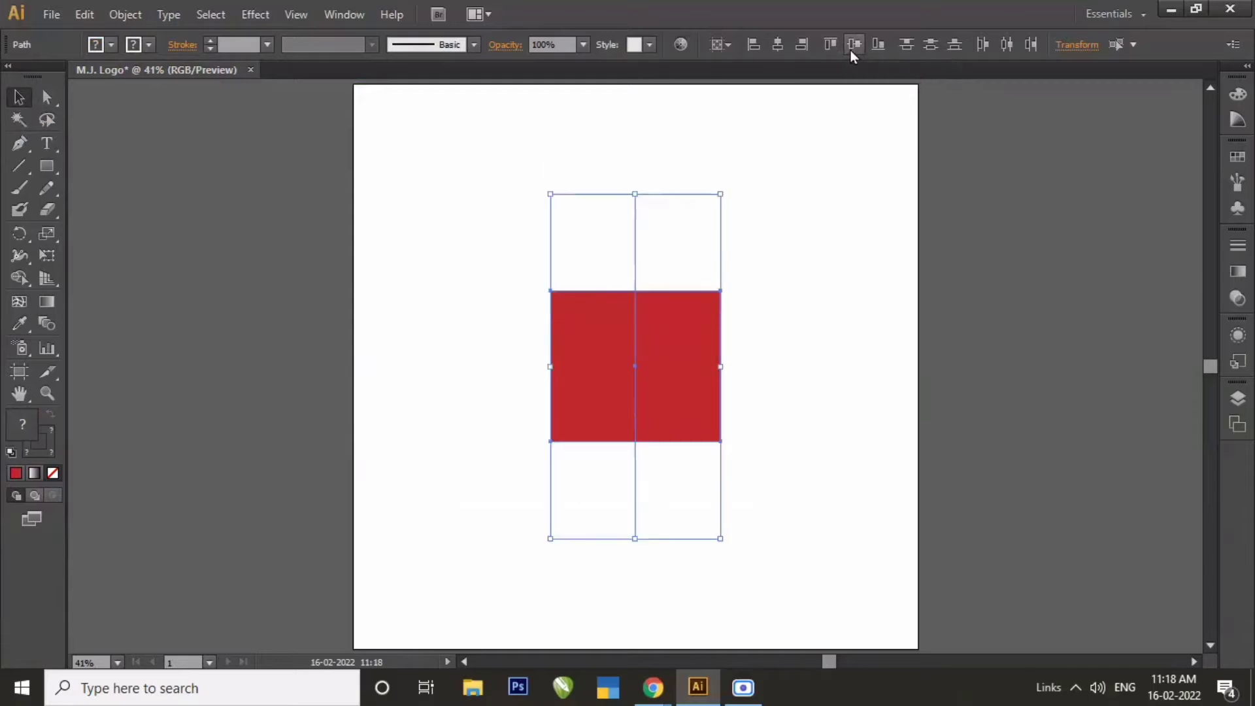
click(781, 295)
Move the rectangle's lower-left anchor point to X 750 pt, onto the vertical centre line.
key(z)
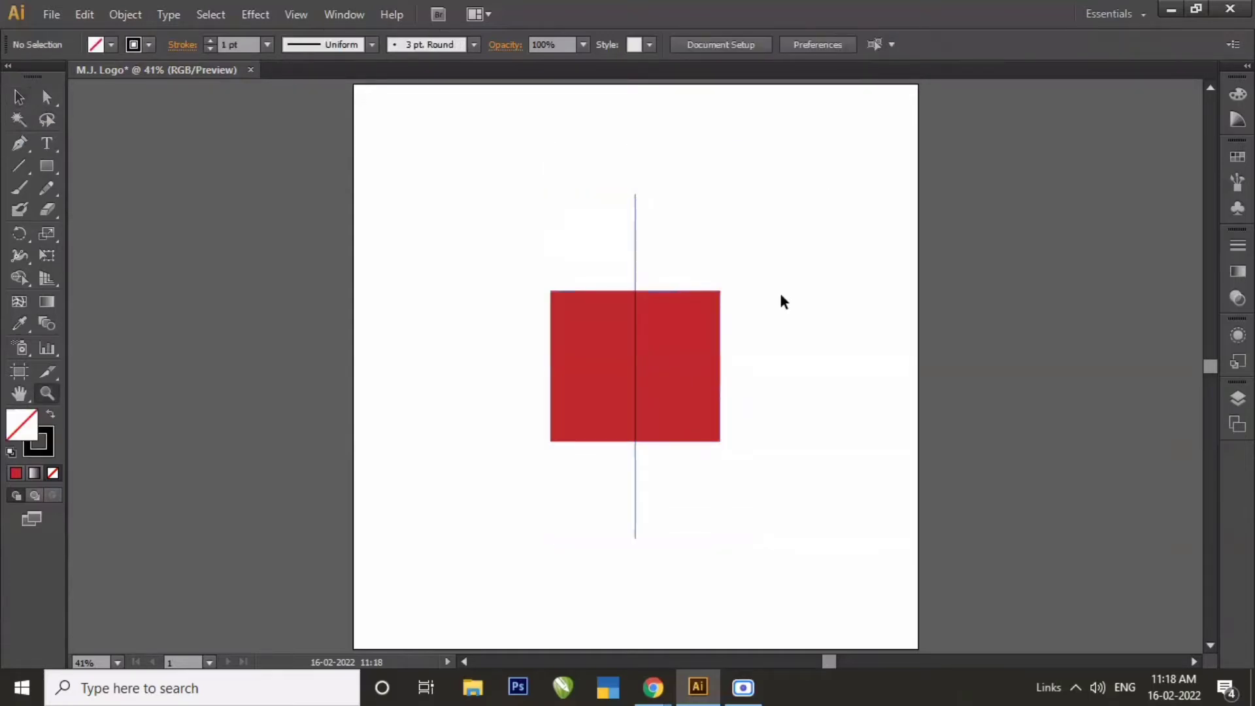
drag(491, 181, 778, 559)
click(19, 97)
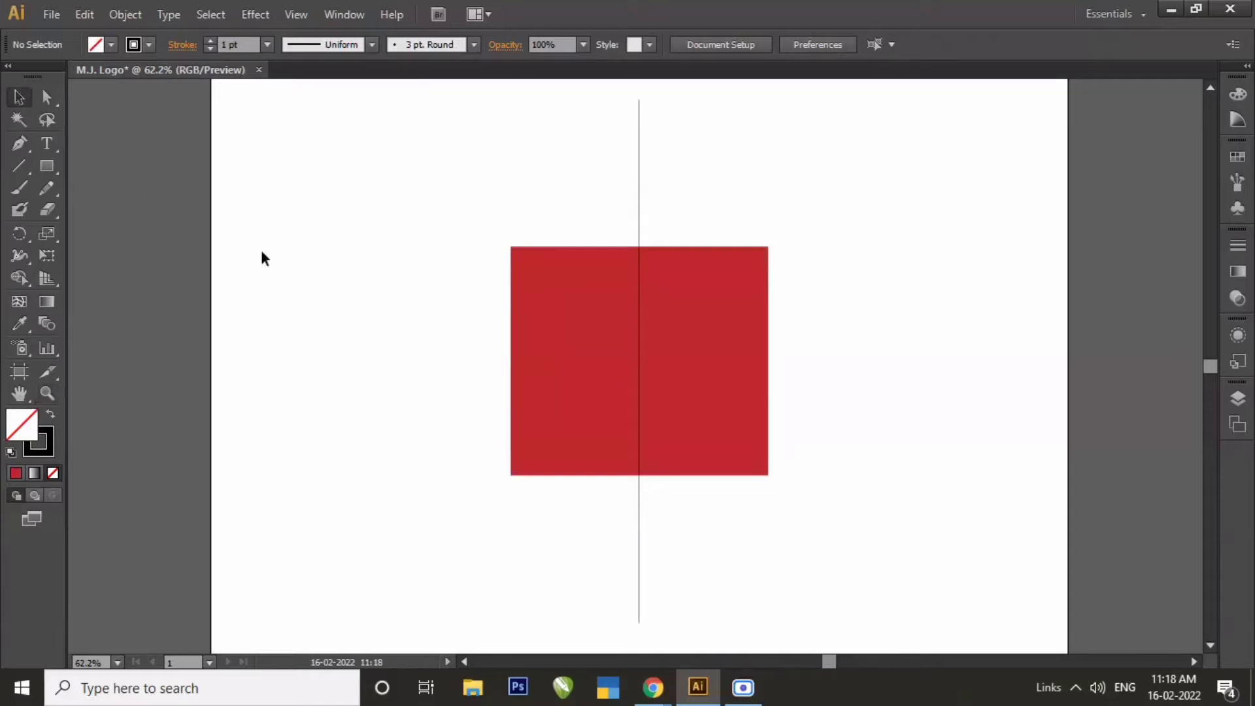
click(576, 453)
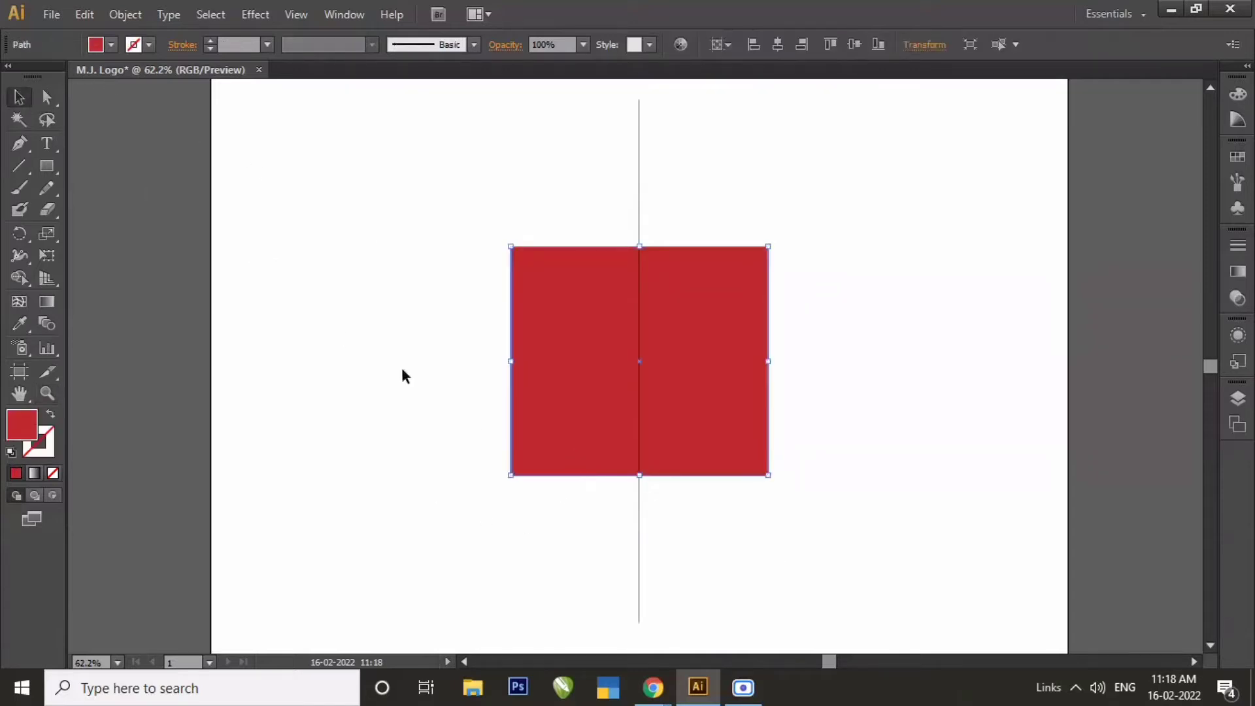
click(46, 98)
click(387, 470)
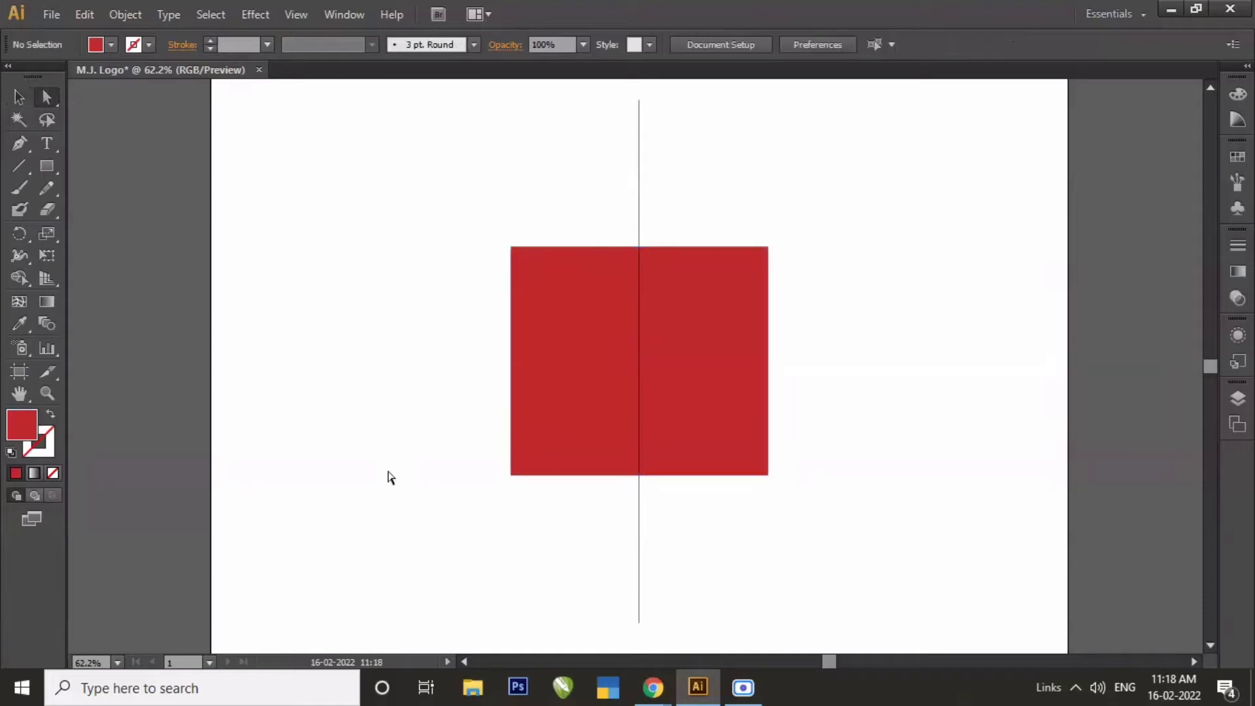
drag(500, 461, 530, 497)
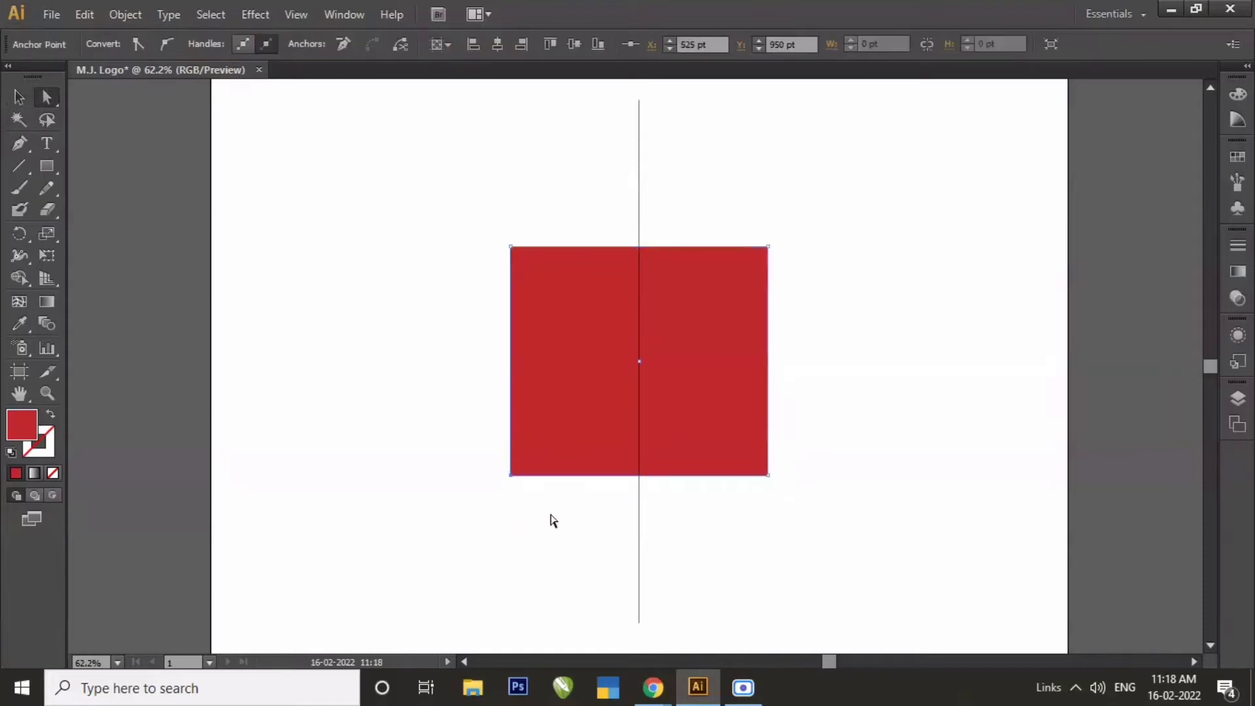
click(694, 43)
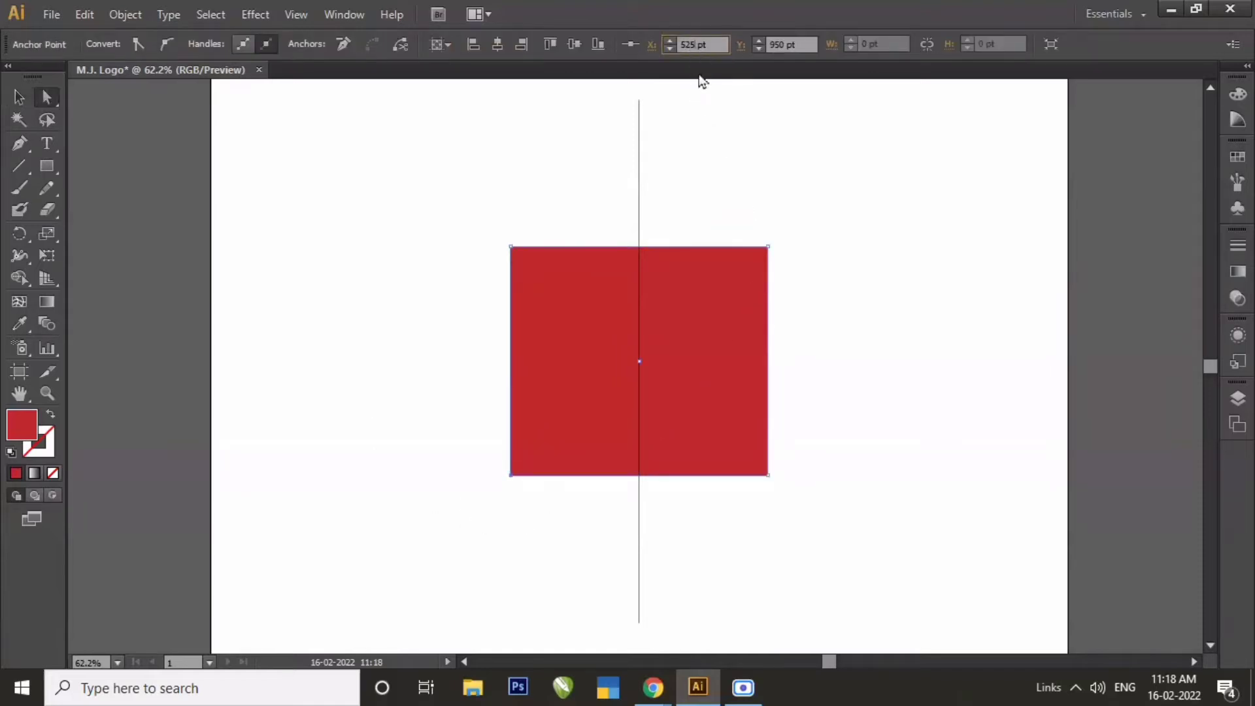
key(Up)
key(Up)
key(Up)
key(Up)
key(Up)
key(Up)
key(Up)
key(Up)
key(Up)
key(Up)
key(Up)
key(Up)
key(Up)
key(Up)
key(Up)
key(Up)
key(Up)
key(Up)
key(Up)
key(Up)
key(Up)
key(Up)
key(Up)
key(Up)
key(Up)
key(Up)
key(Up)
key(Up)
key(Up)
key(Up)
key(Up)
key(Up)
key(Up)
key(Up)
key(Up)
key(Up)
key(Up)
key(Up)
key(Up)
key(Up)
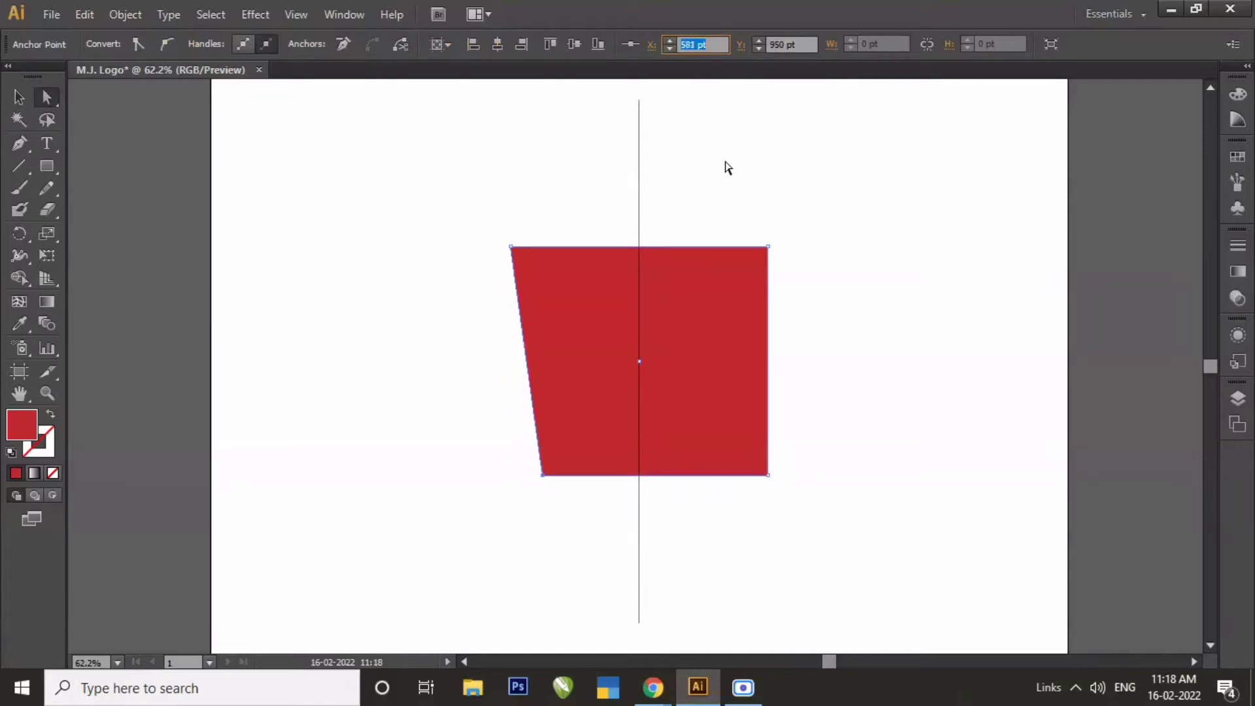
key(Up)
key(Up)
key(Up)
key(Up)
key(Up)
key(Up)
key(Up)
key(Up)
key(Up)
key(Up)
key(Up)
key(Up)
key(Up)
key(Up)
key(Up)
key(Up)
key(Up)
key(Up)
key(Up)
key(Up)
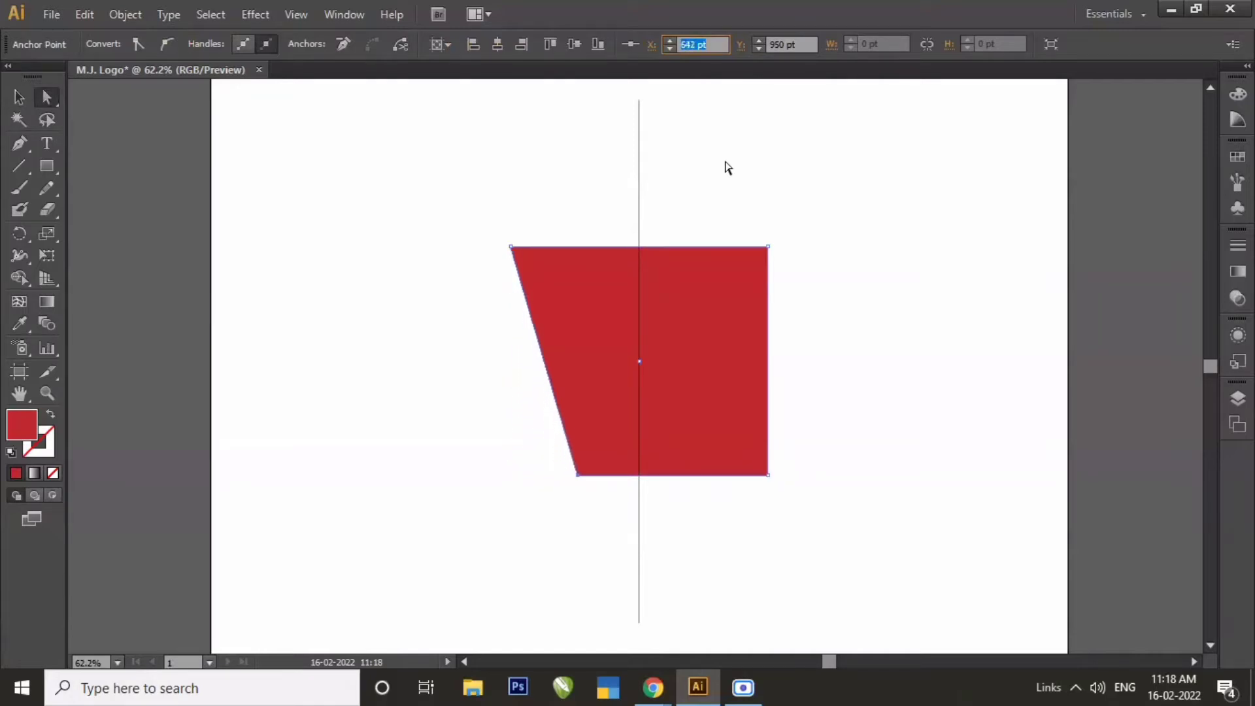
key(Up)
key(Up)
key(Up)
key(Up)
key(Up)
key(Up)
key(Up)
key(Up)
key(Up)
key(Up)
key(Up)
key(Up)
key(Up)
key(Up)
key(Up)
key(Up)
key(Up)
key(Up)
key(Up)
key(Up)
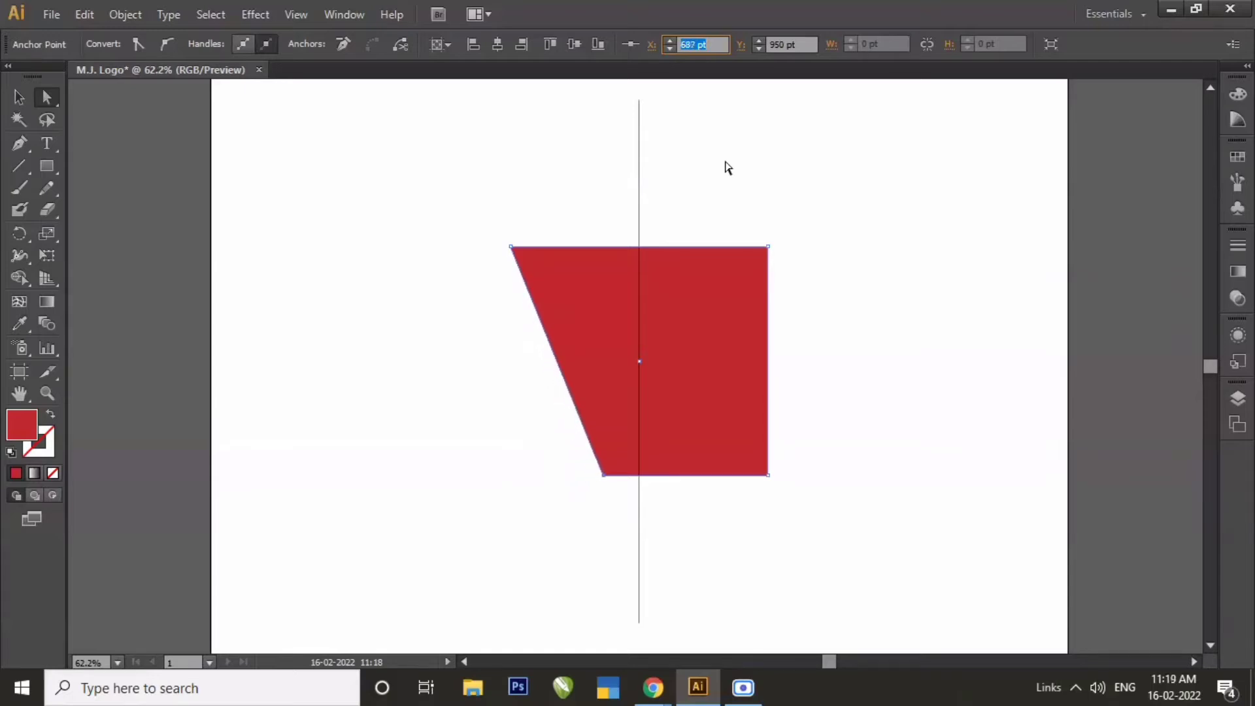
key(Up)
key(Up)
key(Up)
key(Up)
key(Up)
key(Up)
key(Up)
key(Up)
key(Up)
key(Up)
key(Up)
key(Up)
key(Up)
key(Up)
key(Up)
key(Up)
key(Up)
key(Up)
key(Up)
key(Up)
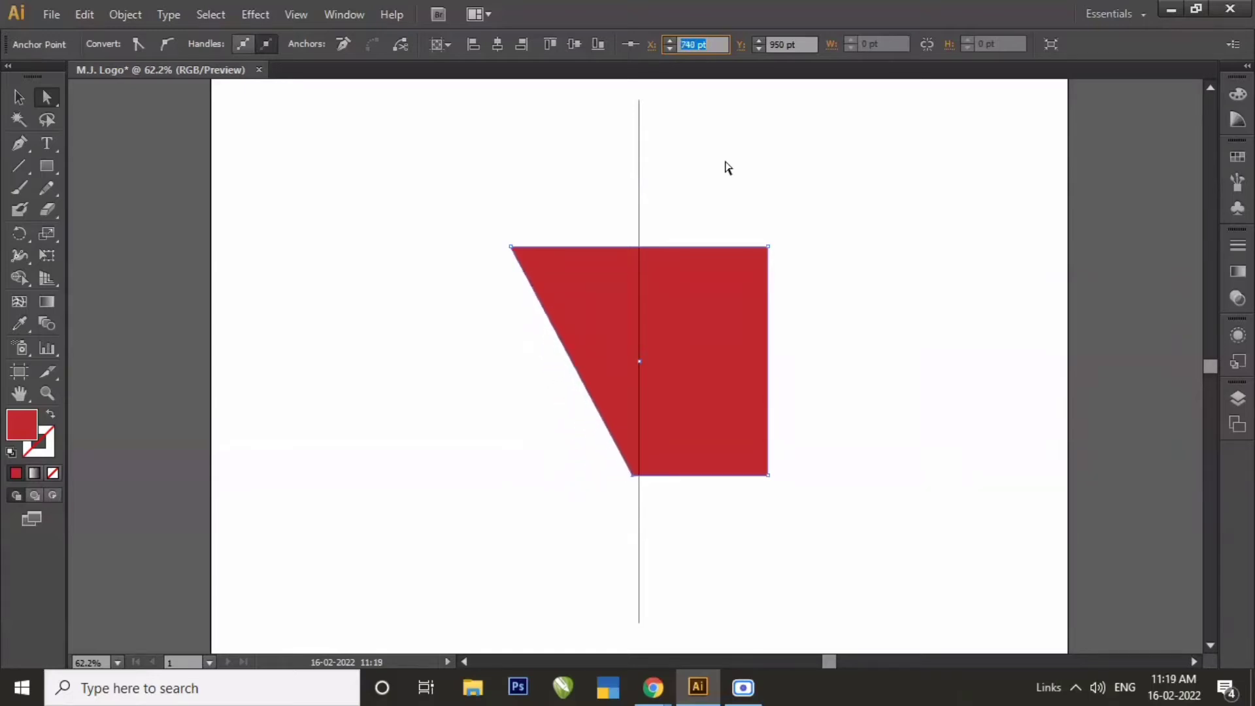
key(Up)
key(Up)
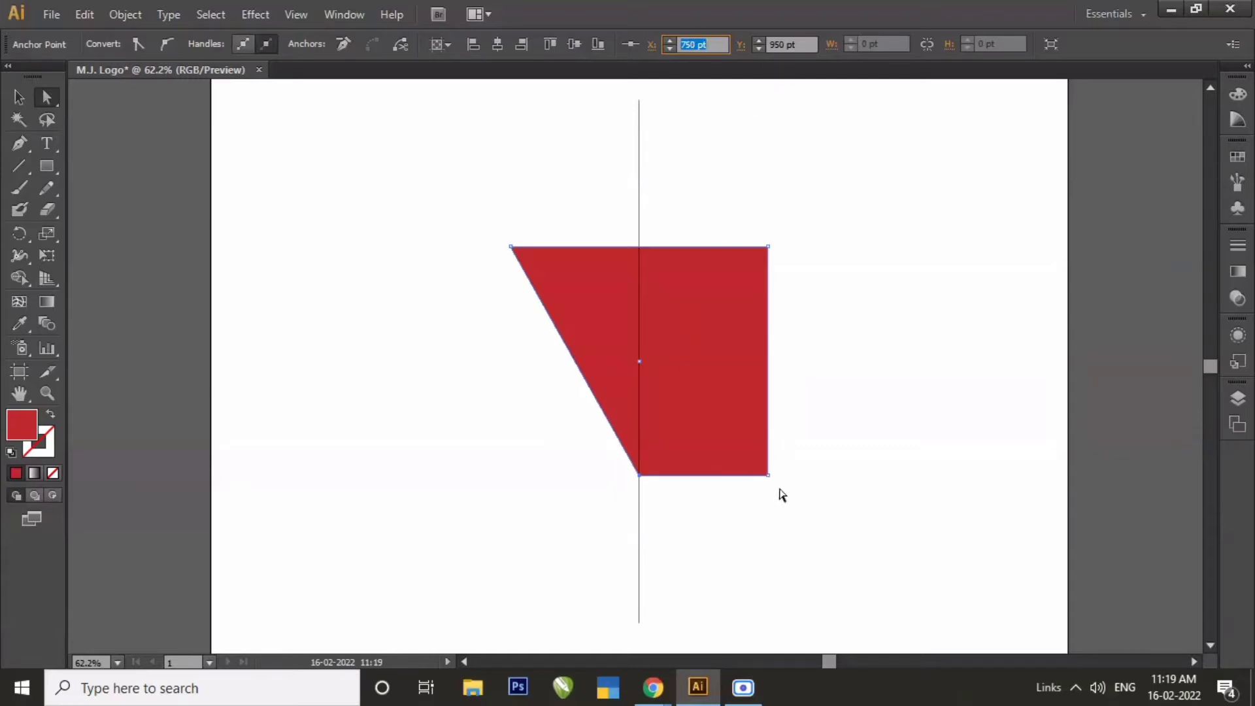
Move the lower-right anchor point of the red shape to X 750 pt to form a downward-pointing triangle.
drag(784, 465, 750, 516)
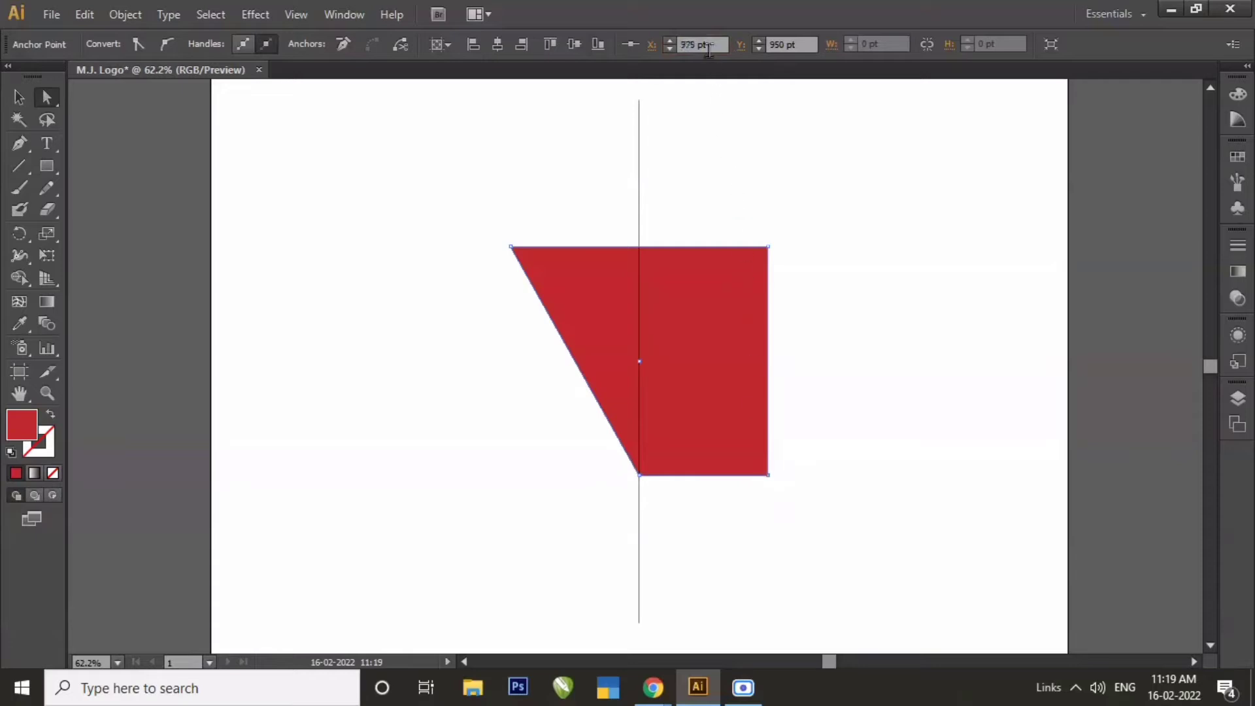
click(701, 47)
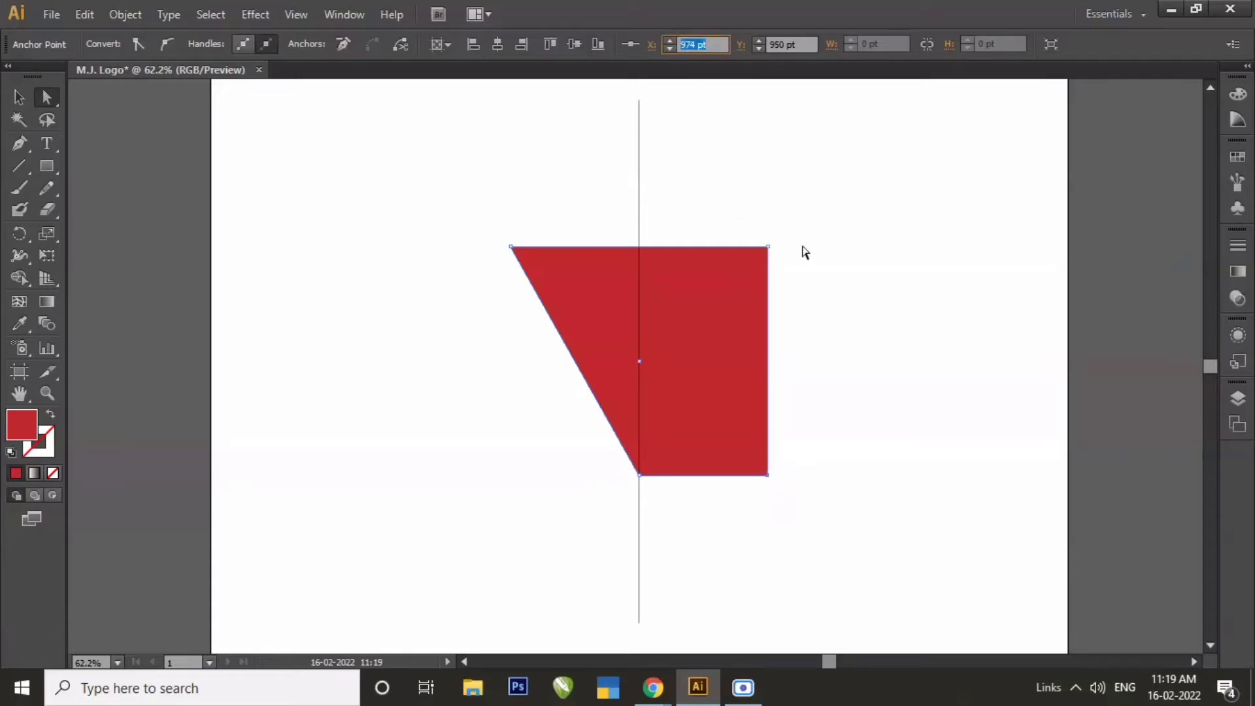
key(Down)
key(Down)
key(Down)
key(Down)
key(Down)
key(Down)
key(Down)
key(Down)
key(Down)
key(Down)
key(Down)
key(Down)
key(Down)
key(Down)
key(Down)
key(Down)
key(Down)
key(Down)
key(Down)
key(Down)
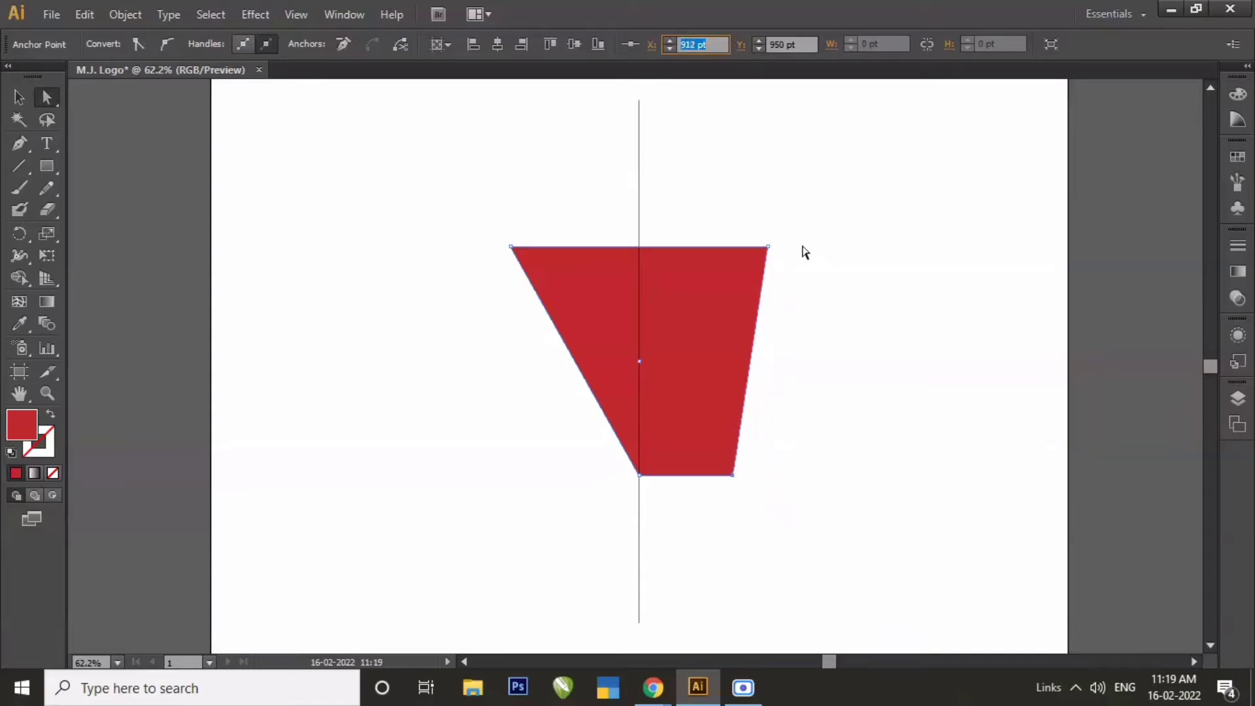
key(Down)
key(Down)
key(Down)
key(Down)
key(Down)
key(Down)
key(Down)
key(Down)
key(Down)
key(Down)
key(Down)
key(Down)
key(Down)
key(Down)
key(Down)
key(Down)
key(Down)
key(Down)
key(Down)
key(Down)
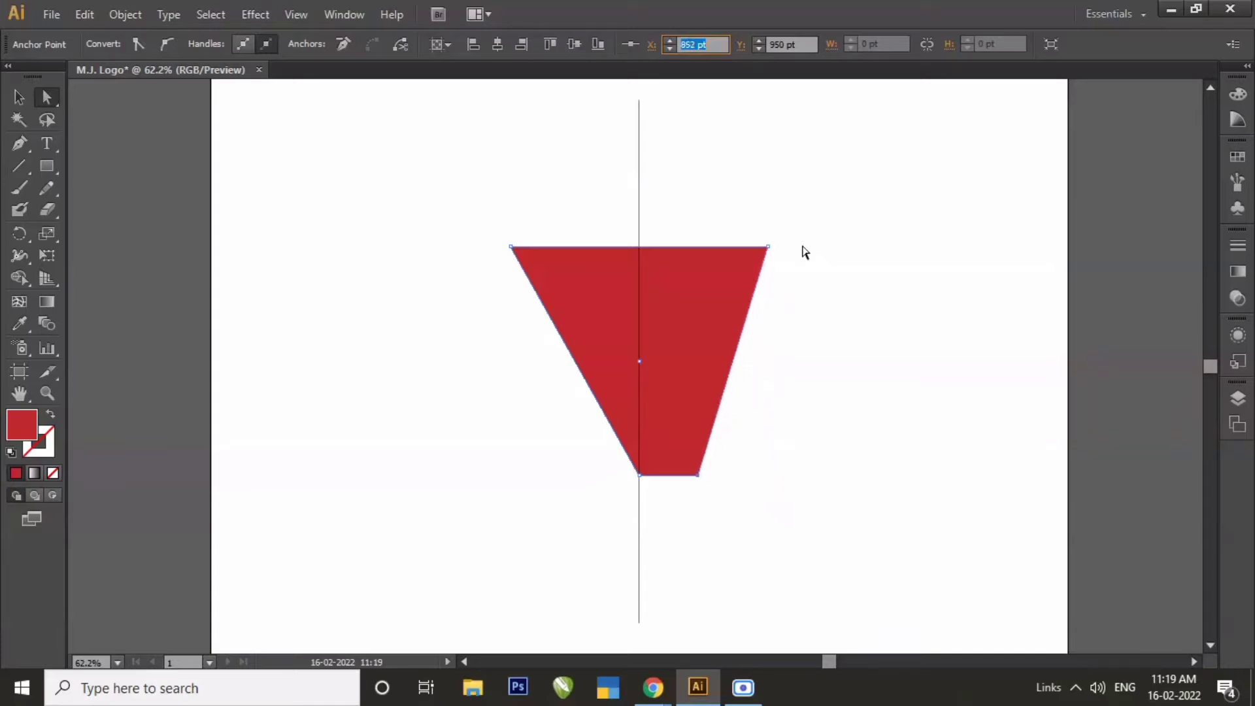
key(Down)
key(Down)
key(Down)
key(Down)
key(Down)
key(Down)
key(Down)
key(Down)
key(Down)
key(Down)
key(Down)
key(Down)
key(Down)
key(Down)
key(Down)
key(Down)
key(Down)
key(Down)
key(Down)
key(Down)
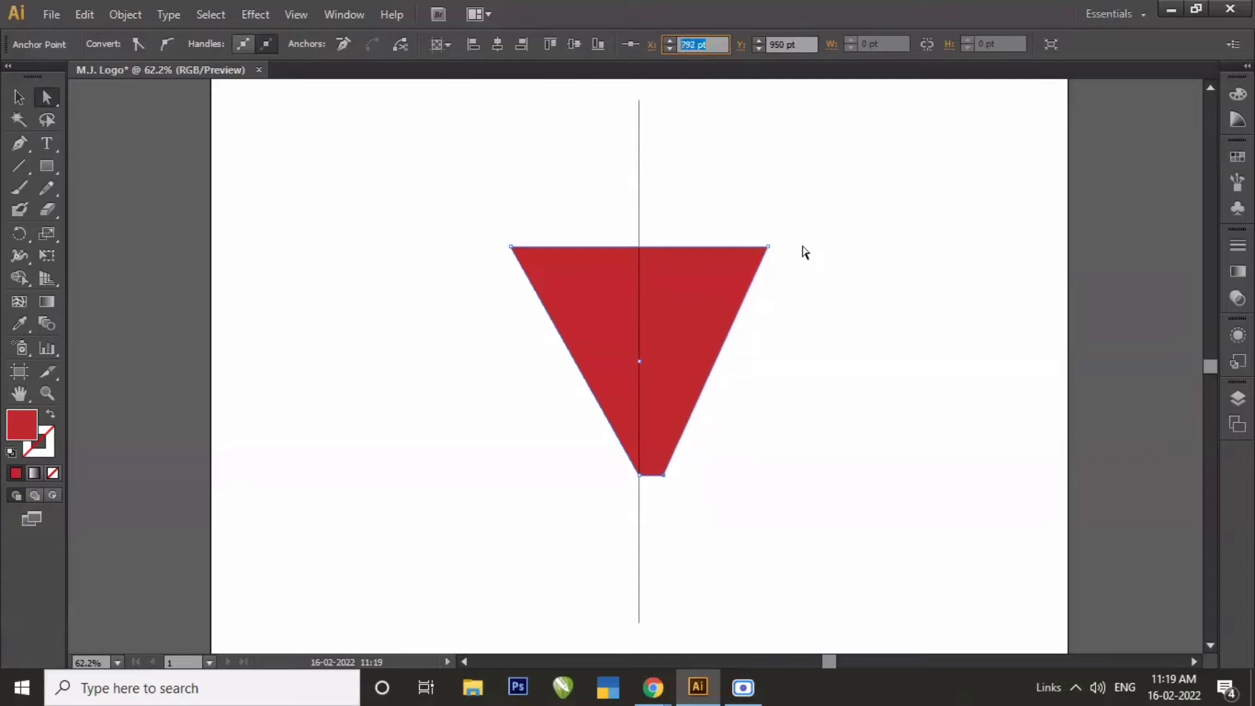
key(Down)
key(Down)
key(Down)
key(Down)
key(Down)
key(Down)
key(Down)
key(Down)
key(Down)
key(Down)
key(Down)
key(Down)
key(Down)
key(Down)
key(Down)
key(Down)
key(Down)
key(Down)
key(Down)
key(Down)
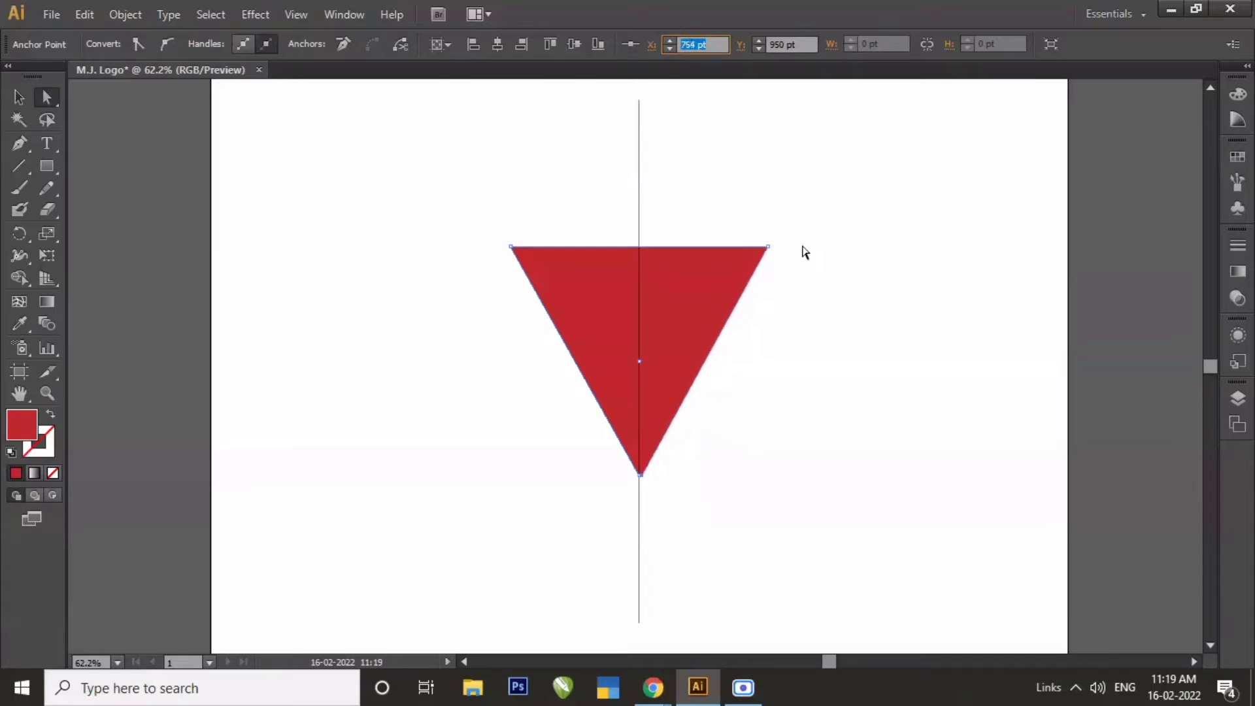
key(Down)
key(Down)
key(Down)
key(Down)
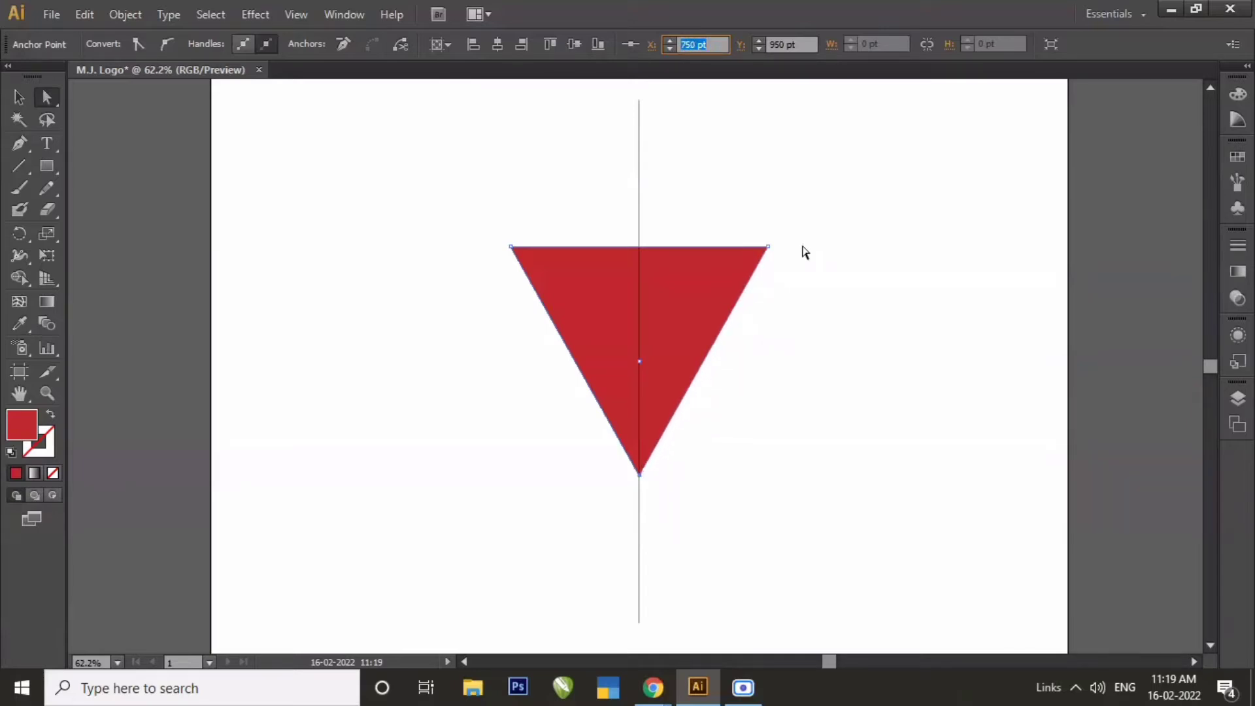
click(19, 97)
click(314, 219)
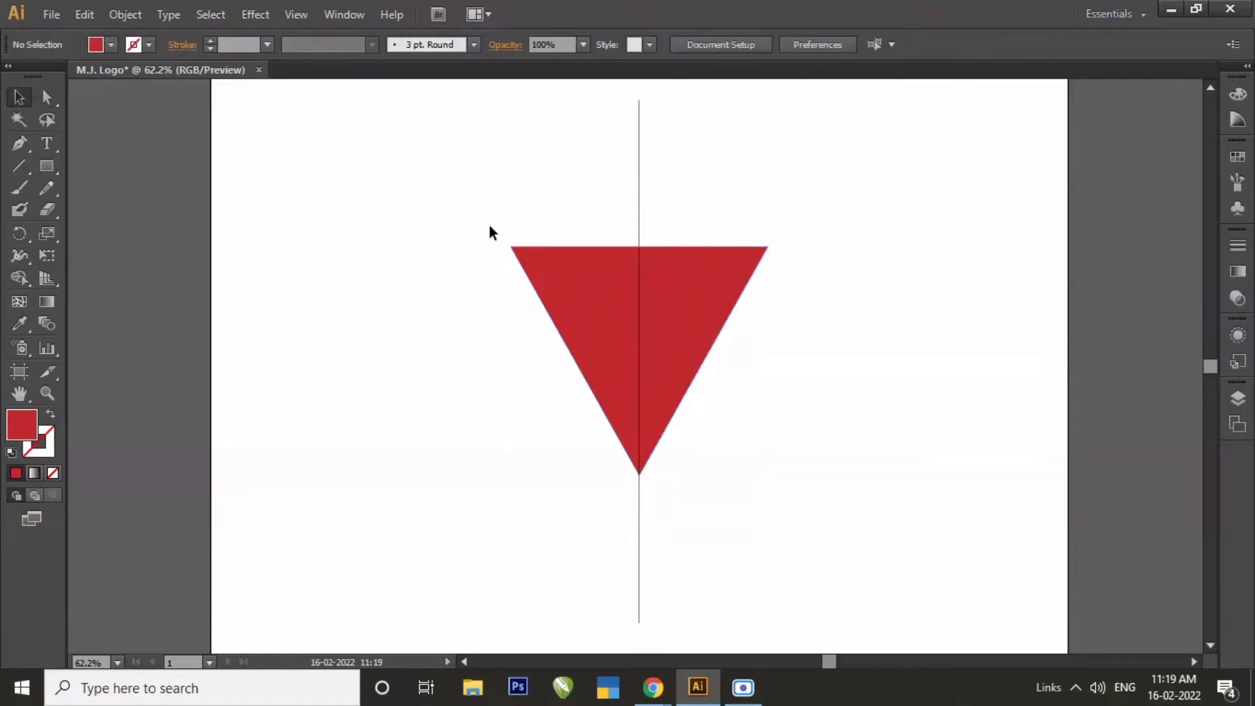
Delete the vertical guide line running through the centre of the red triangle.
click(540, 320)
click(820, 327)
click(708, 330)
click(842, 291)
drag(586, 151, 703, 228)
key(Delete)
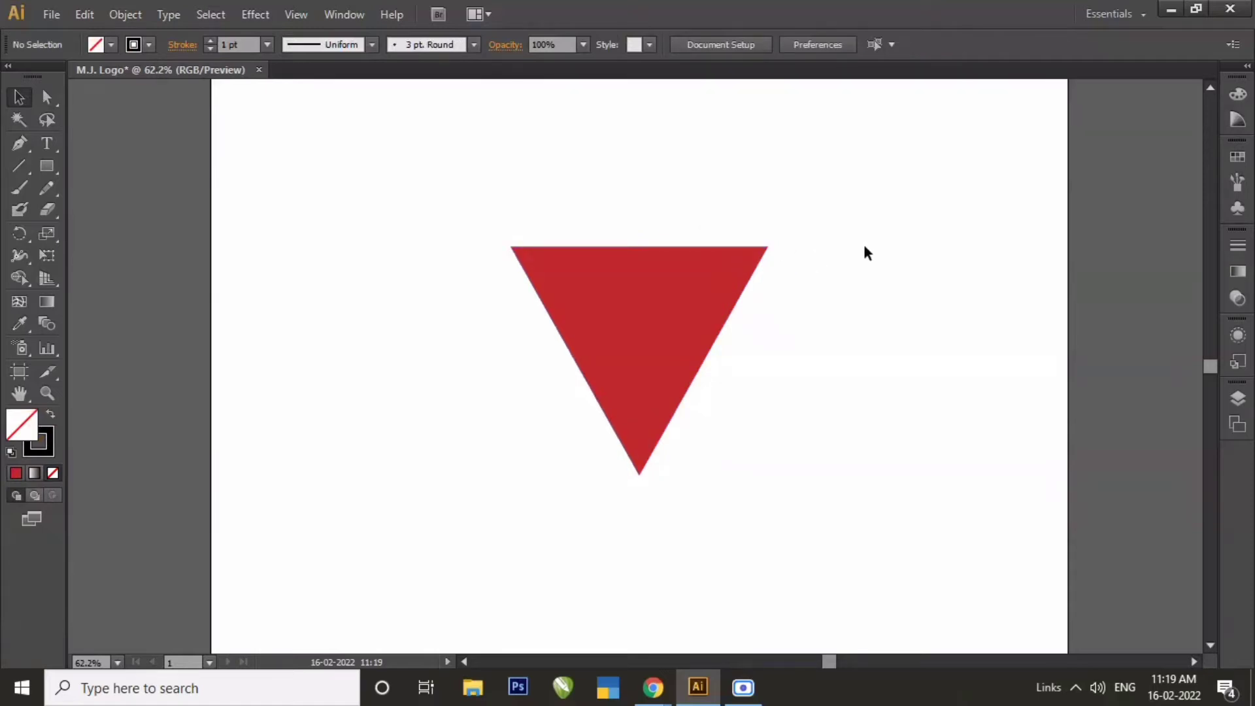
click(596, 293)
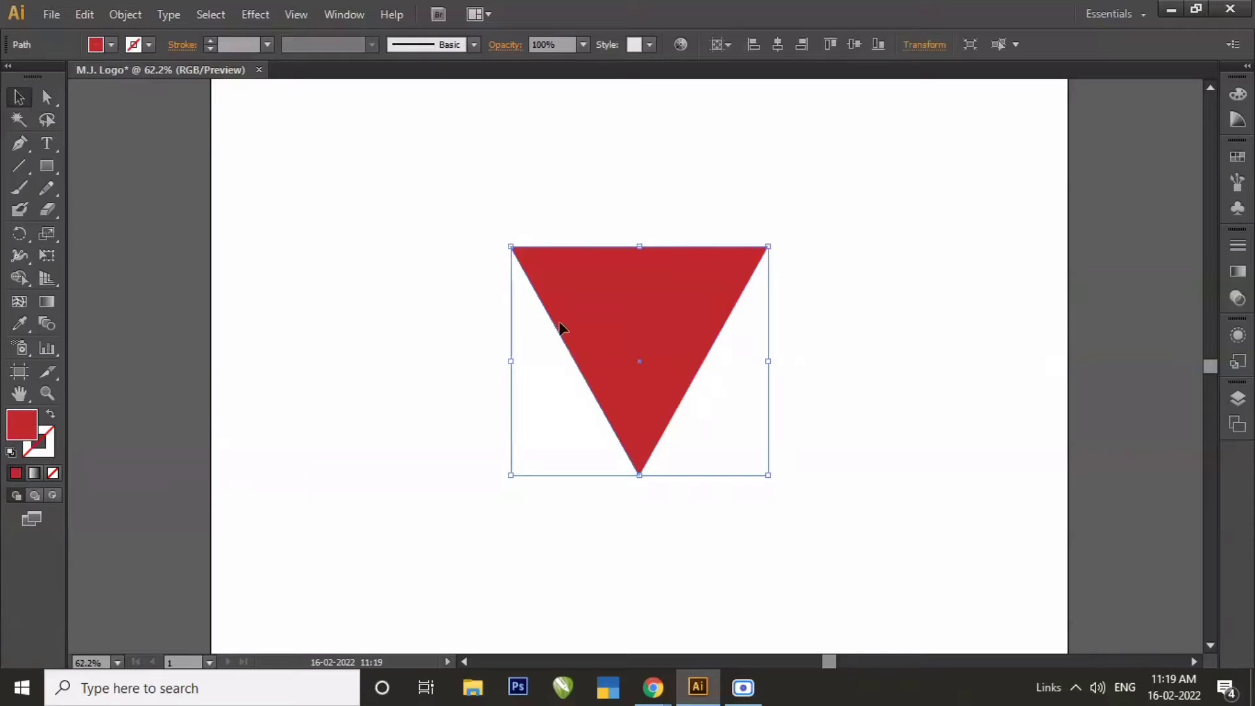
click(437, 266)
click(651, 348)
click(341, 274)
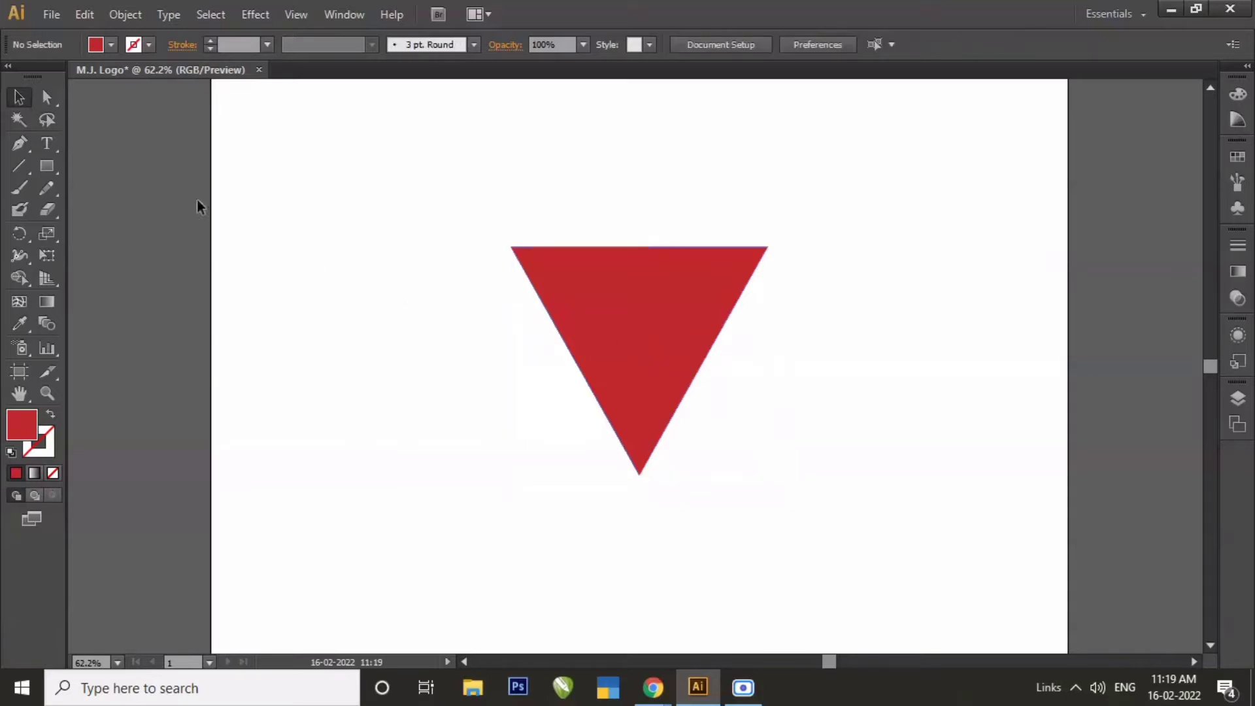
Copy the red triangle, paste the duplicate in front of it and fill the duplicate with light blue.
click(19, 97)
click(627, 346)
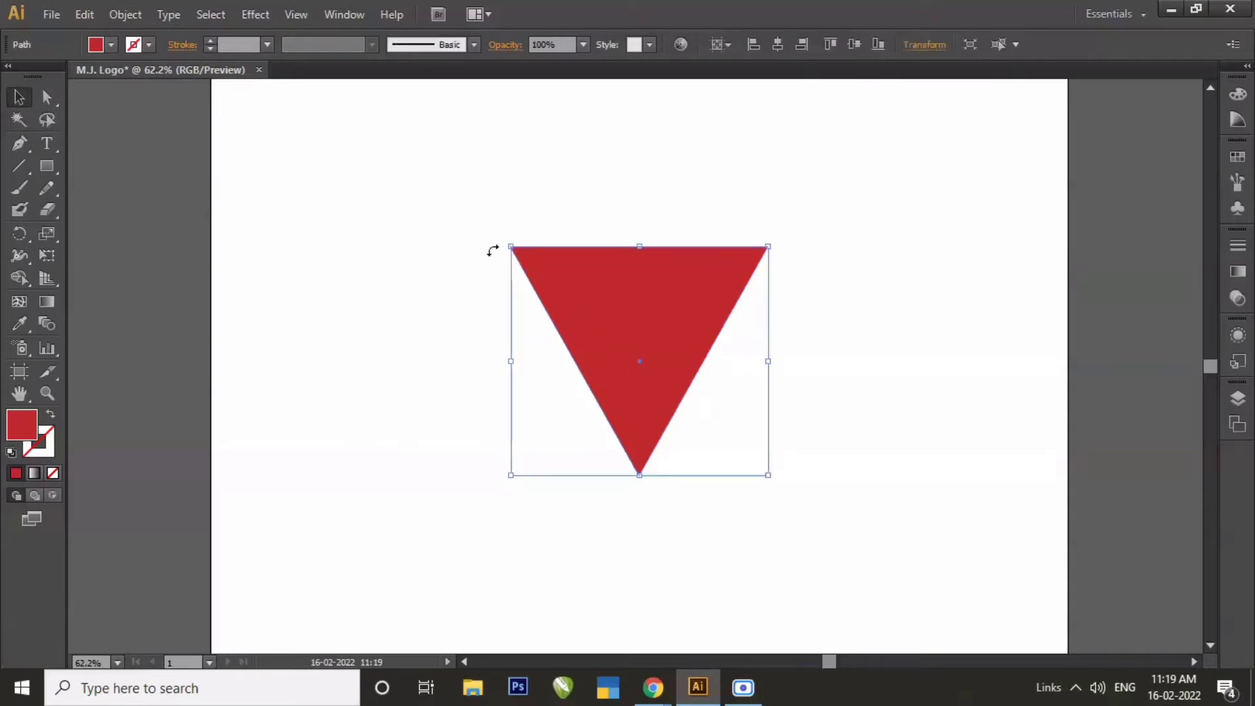
click(129, 18)
mouse_move(84, 14)
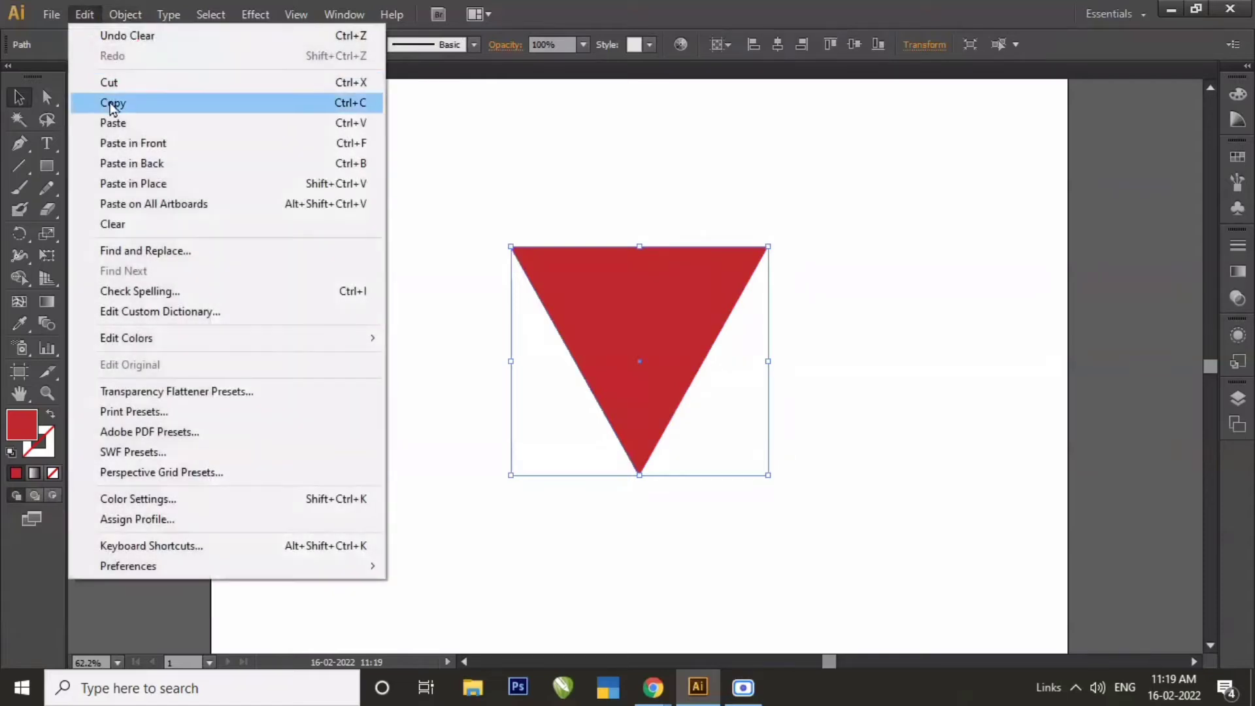
click(112, 110)
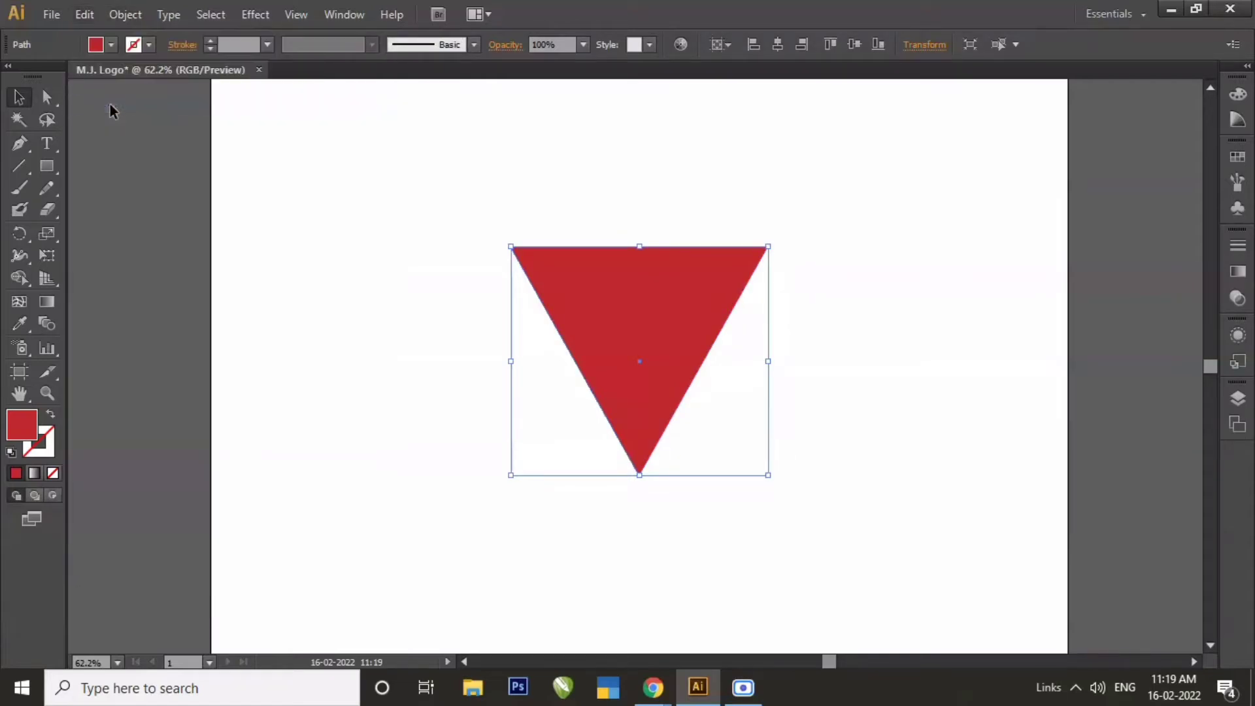
click(92, 18)
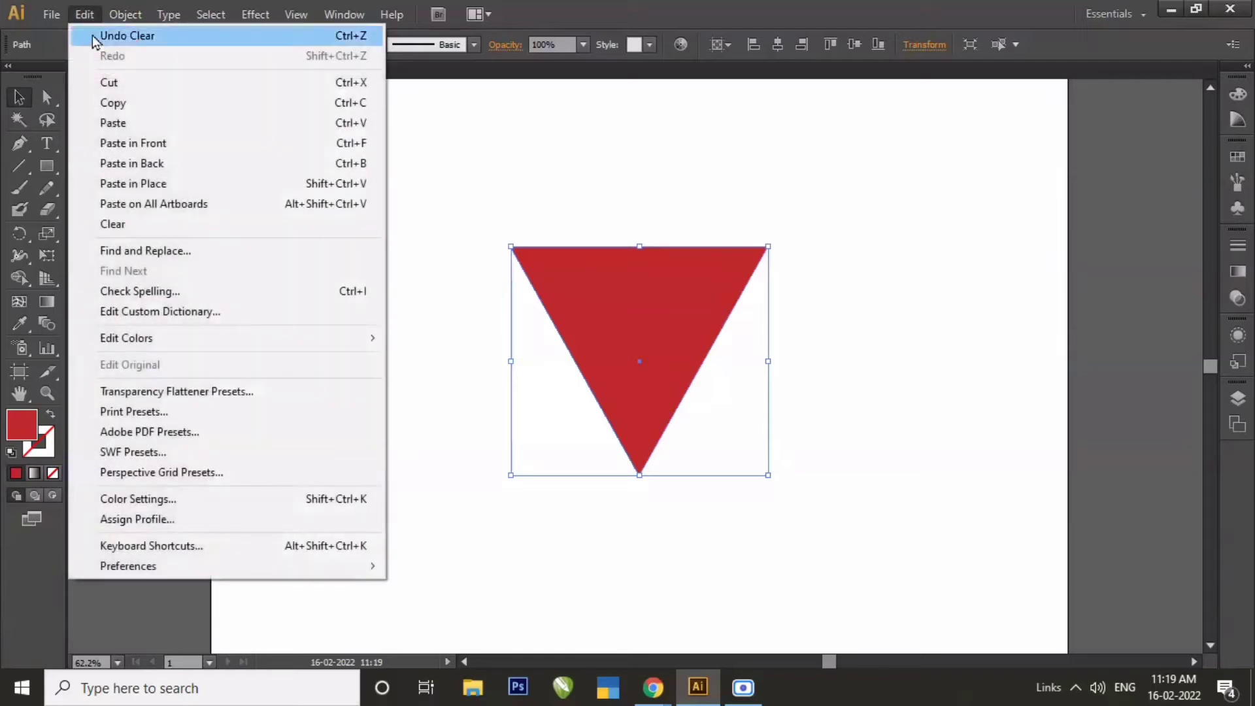
click(119, 145)
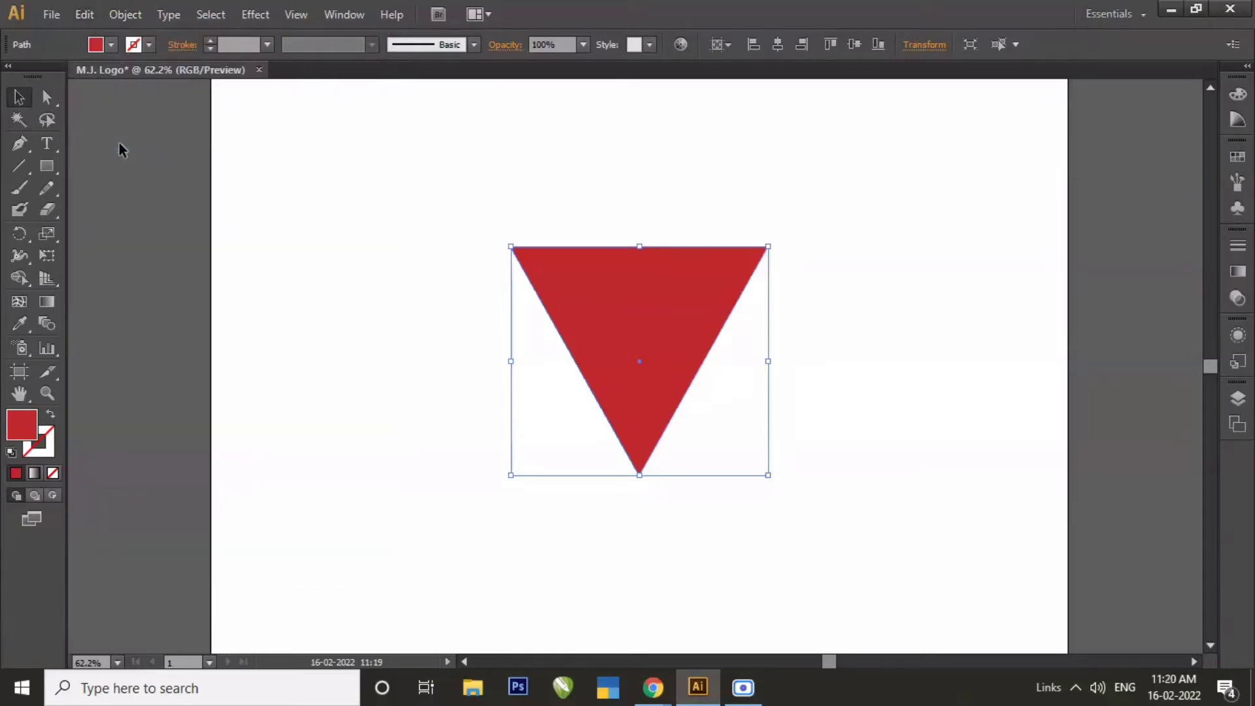
click(115, 45)
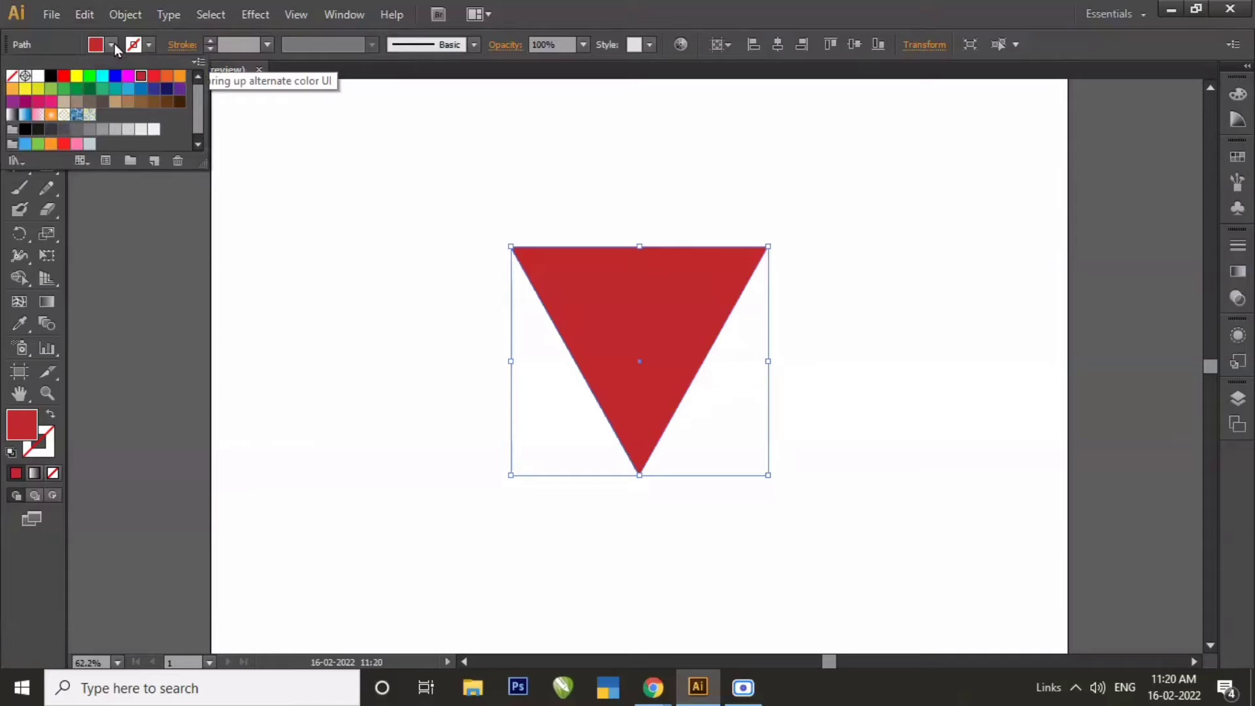
click(127, 89)
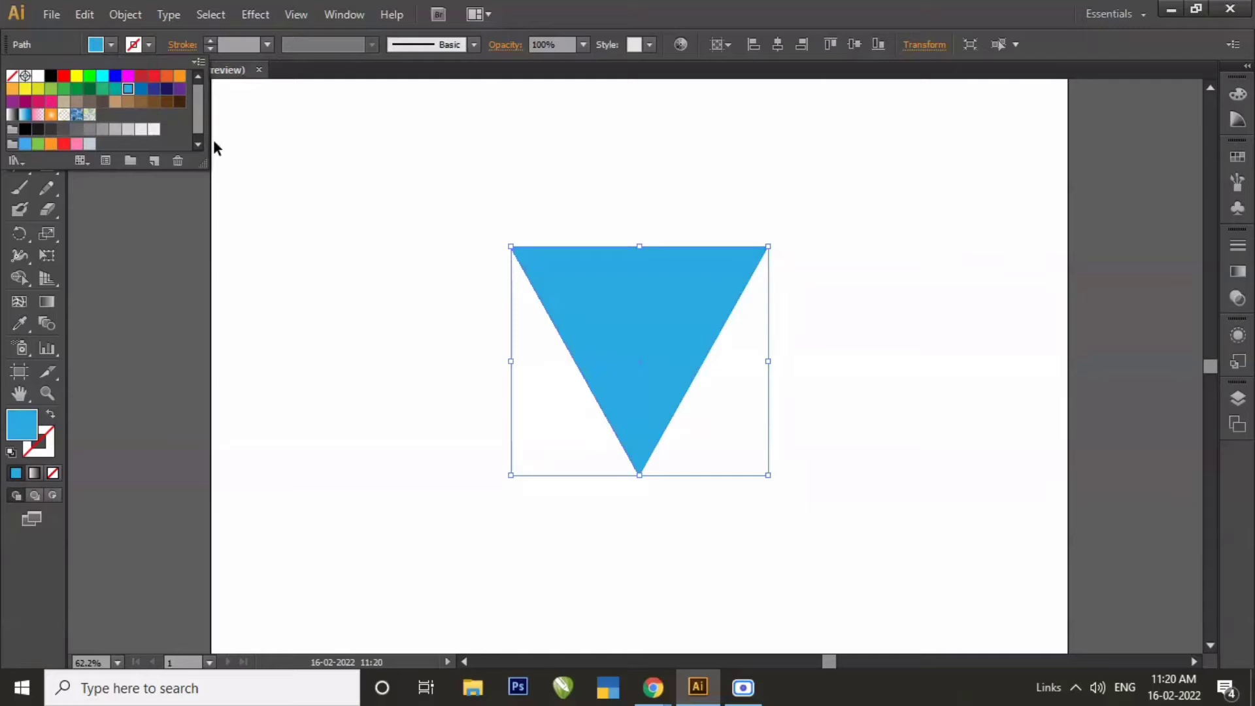
click(618, 317)
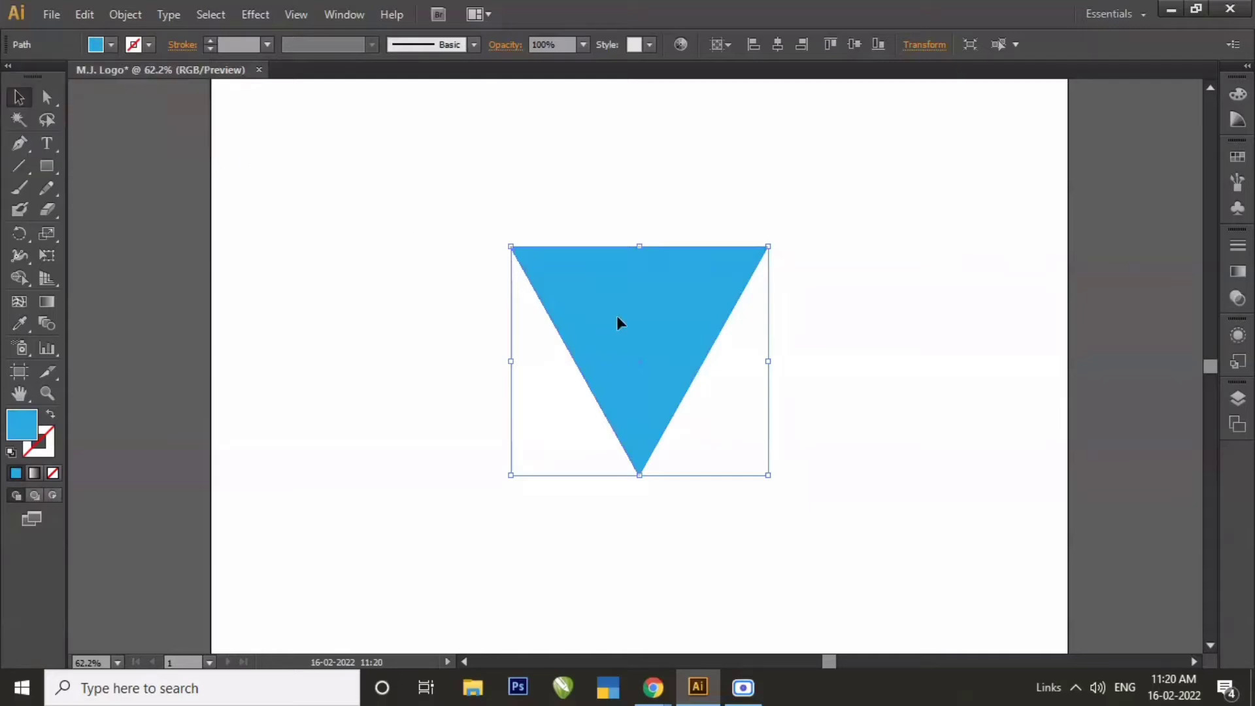
Try offsetting the light blue triangle straight upward from the red one.
key(ctrl+b)
key(shift+Up)
key(shift+Up)
key(shift+Up)
key(shift+Up)
key(shift+Up)
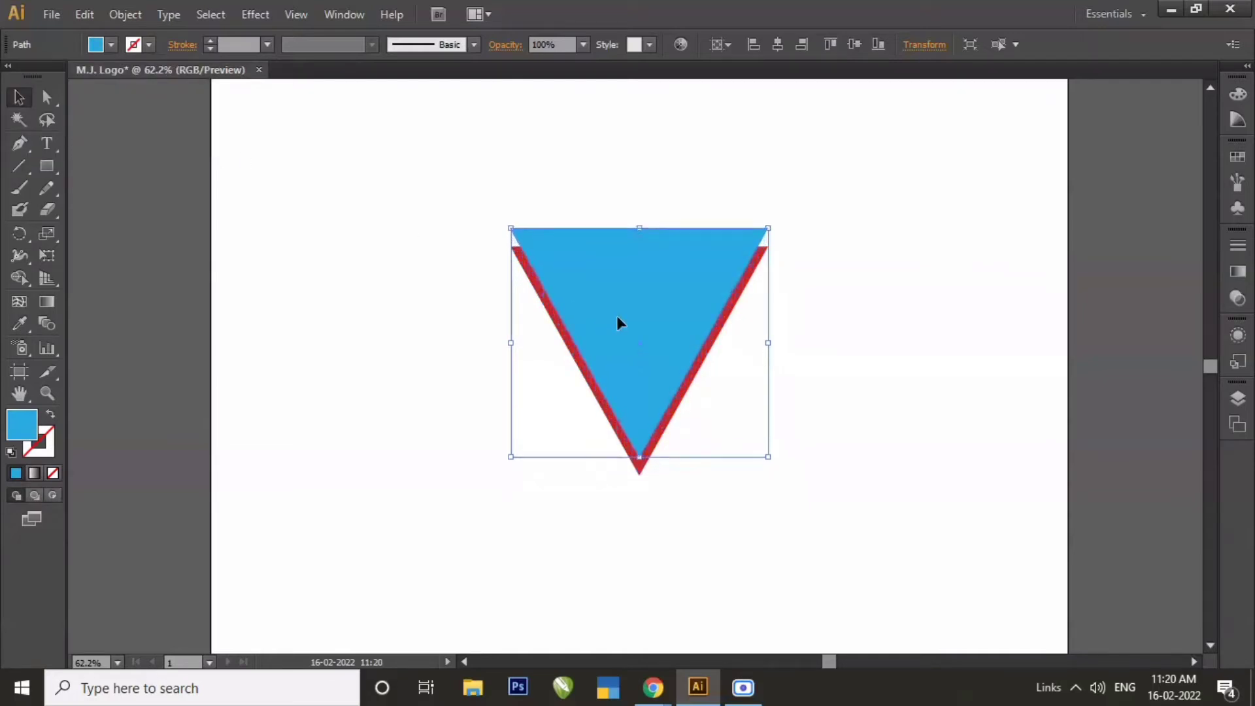
key(shift+Up)
key(shift+Up)
key(shift+Up)
key(shift+Up)
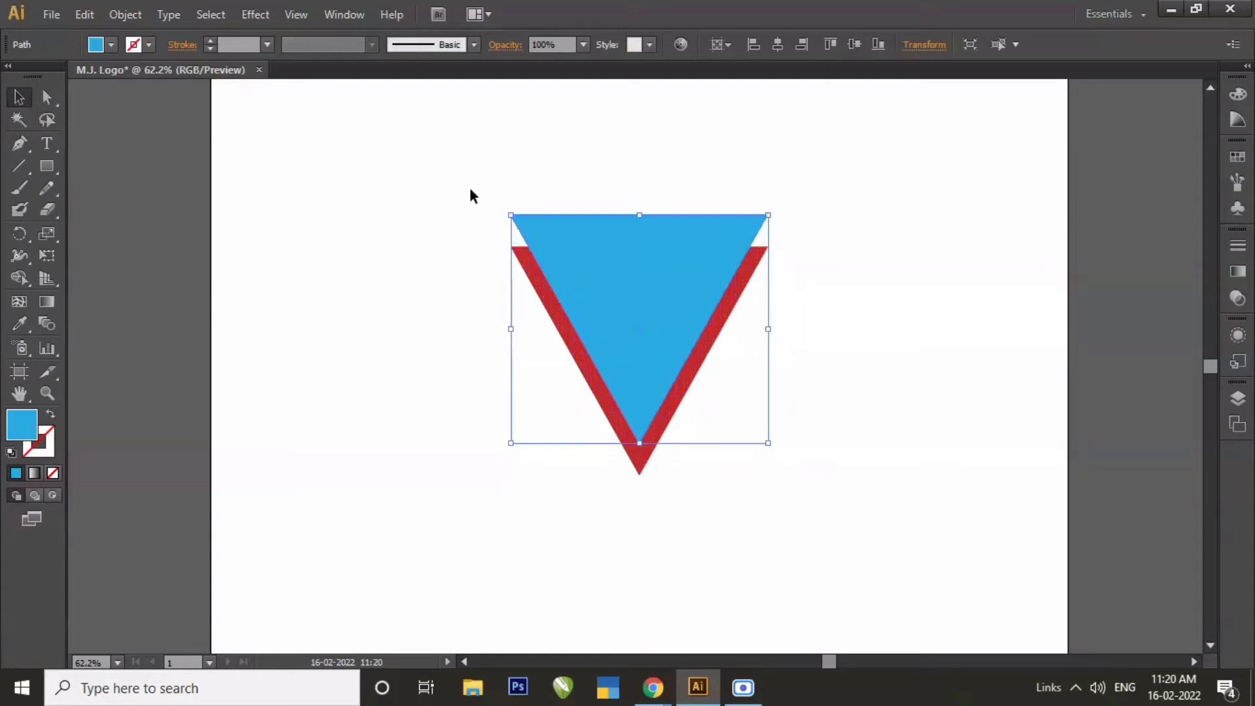
Move the light blue triangle to the empty area left of the red triangle, clear of it.
drag(575, 259, 281, 263)
click(465, 512)
drag(378, 330, 387, 373)
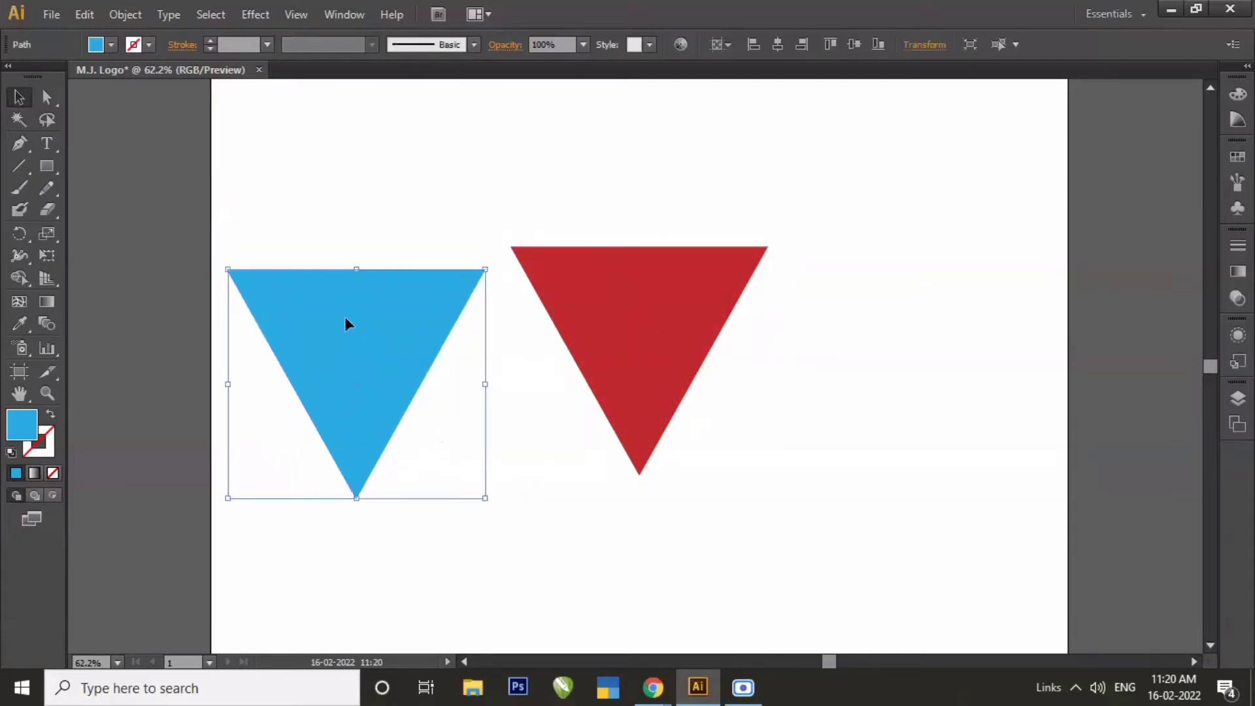
Copy the blue triangle, paste the duplicate in front and fill it with the teal swatch R=0 G=169 B=157.
click(89, 17)
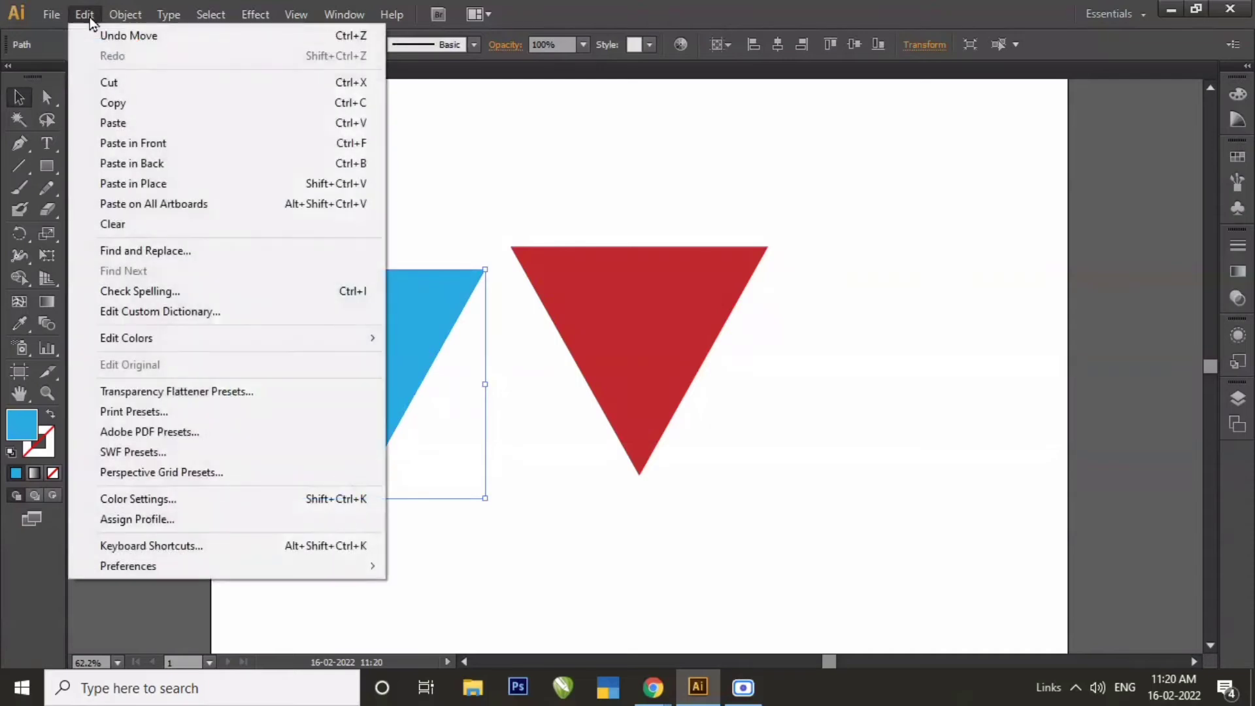
click(118, 110)
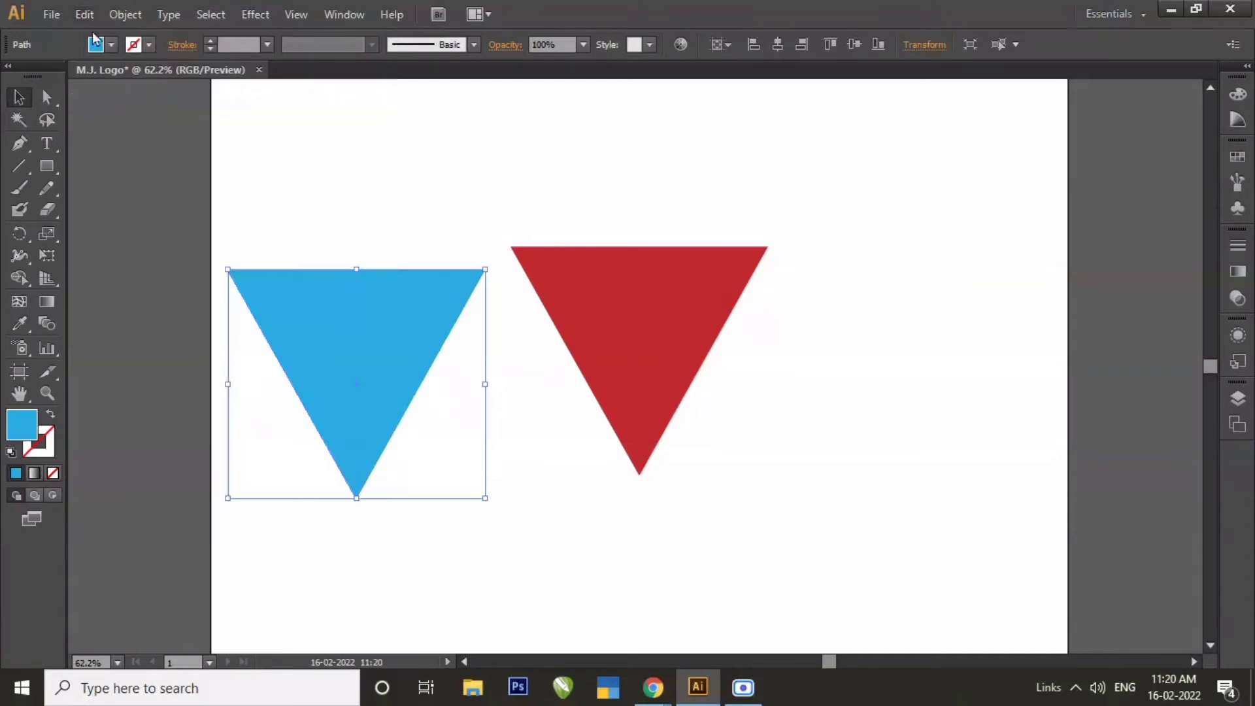
click(85, 15)
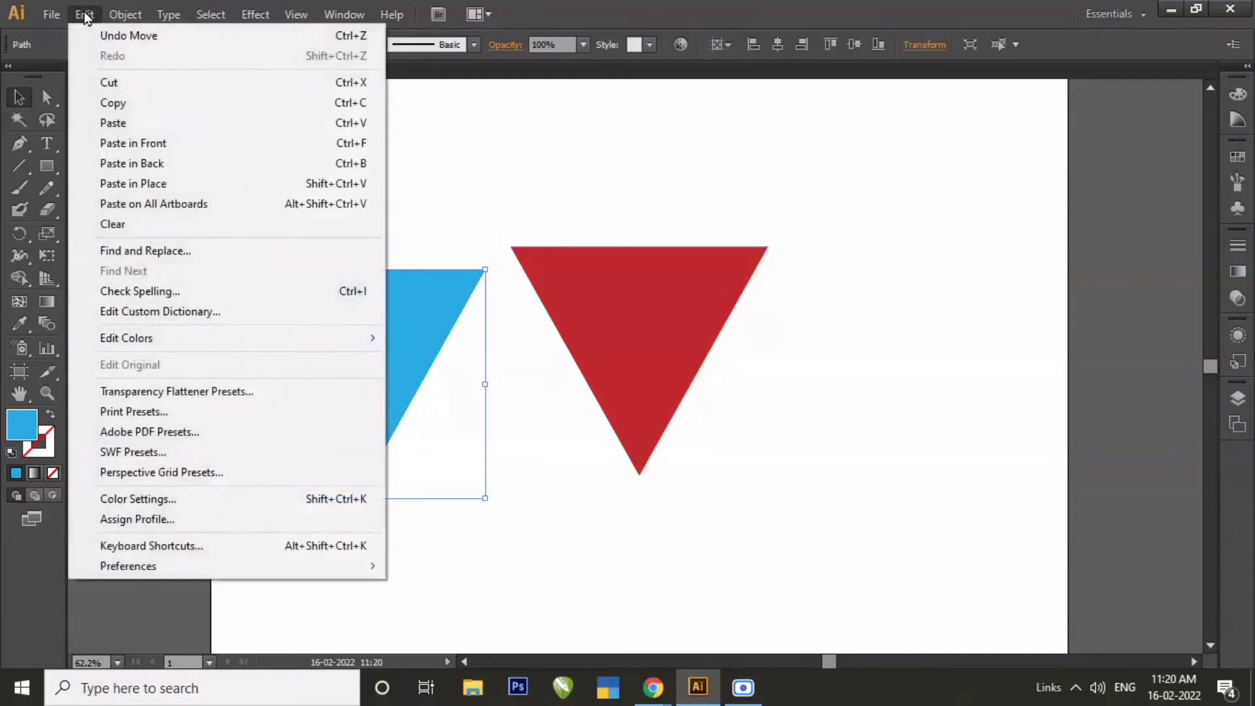
click(117, 143)
click(112, 46)
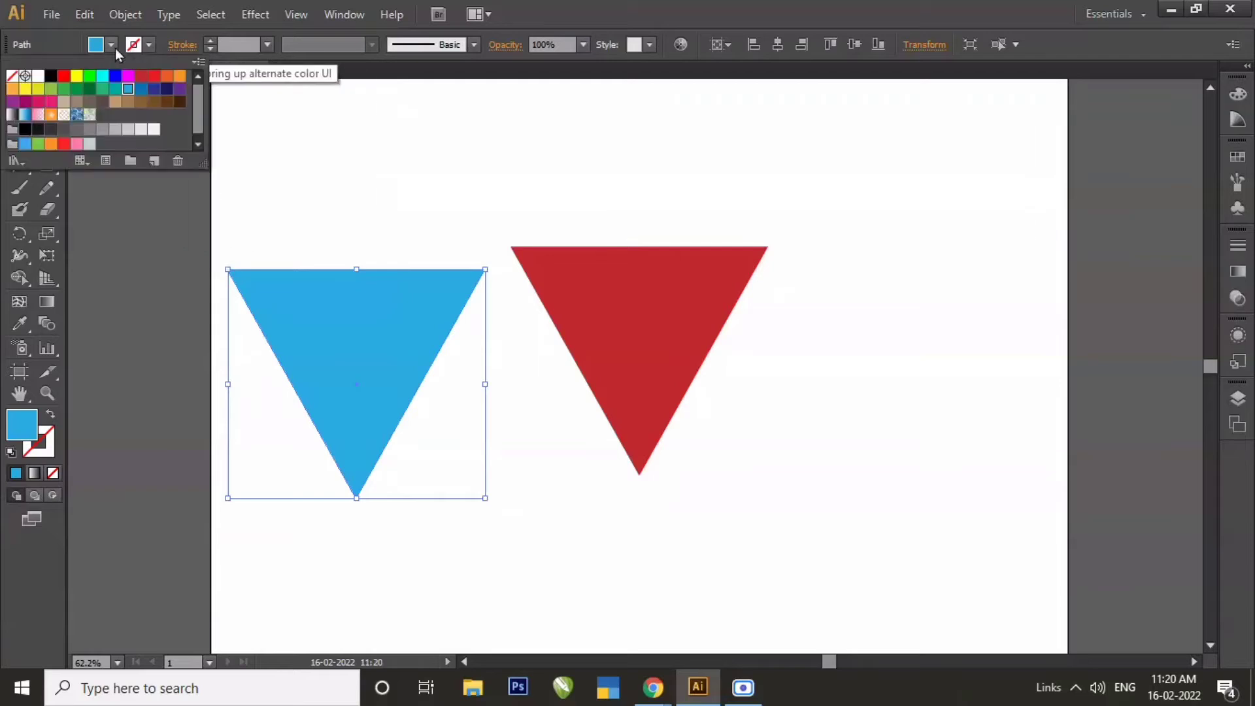
click(115, 90)
click(327, 229)
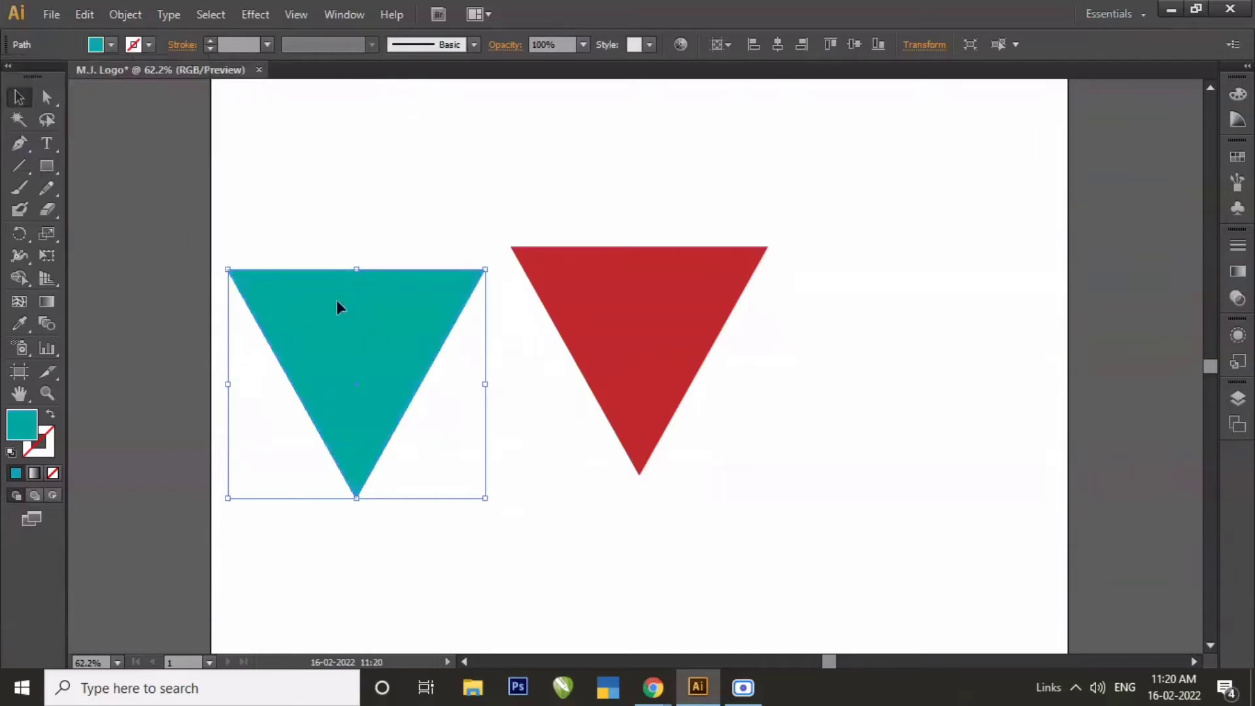
Nudge the teal triangle straight up, exposing an even V-shaped band of the blue triangle beneath it.
key(Up)
key(Up)
key(Up)
key(Up)
key(Up)
key(Up)
key(Up)
key(Up)
key(Up)
key(Up)
key(Up)
key(Up)
key(Up)
key(Up)
key(Up)
key(Up)
key(Up)
key(Up)
key(Up)
key(Up)
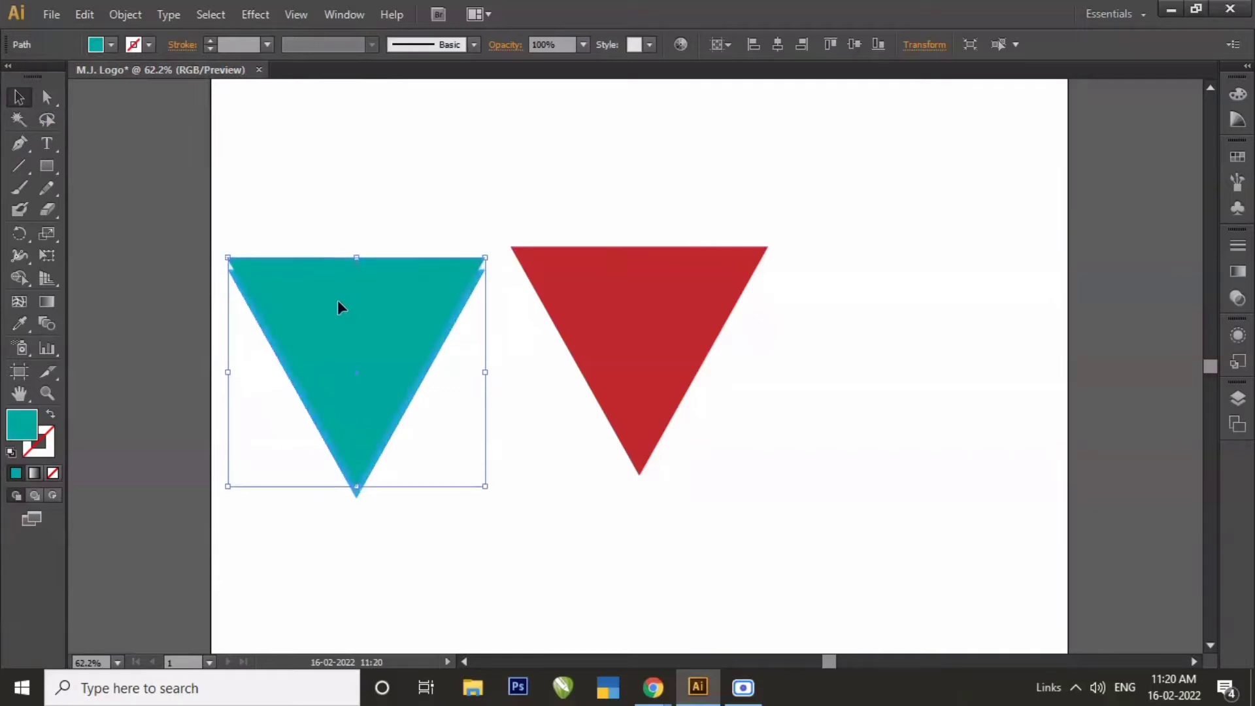
key(Up)
key(Up)
key(Up)
key(Up)
key(Up)
key(Up)
key(Up)
key(Up)
key(Up)
key(Up)
key(Up)
key(Up)
key(Up)
key(Up)
key(Up)
key(Up)
key(Up)
key(Up)
key(Up)
key(Up)
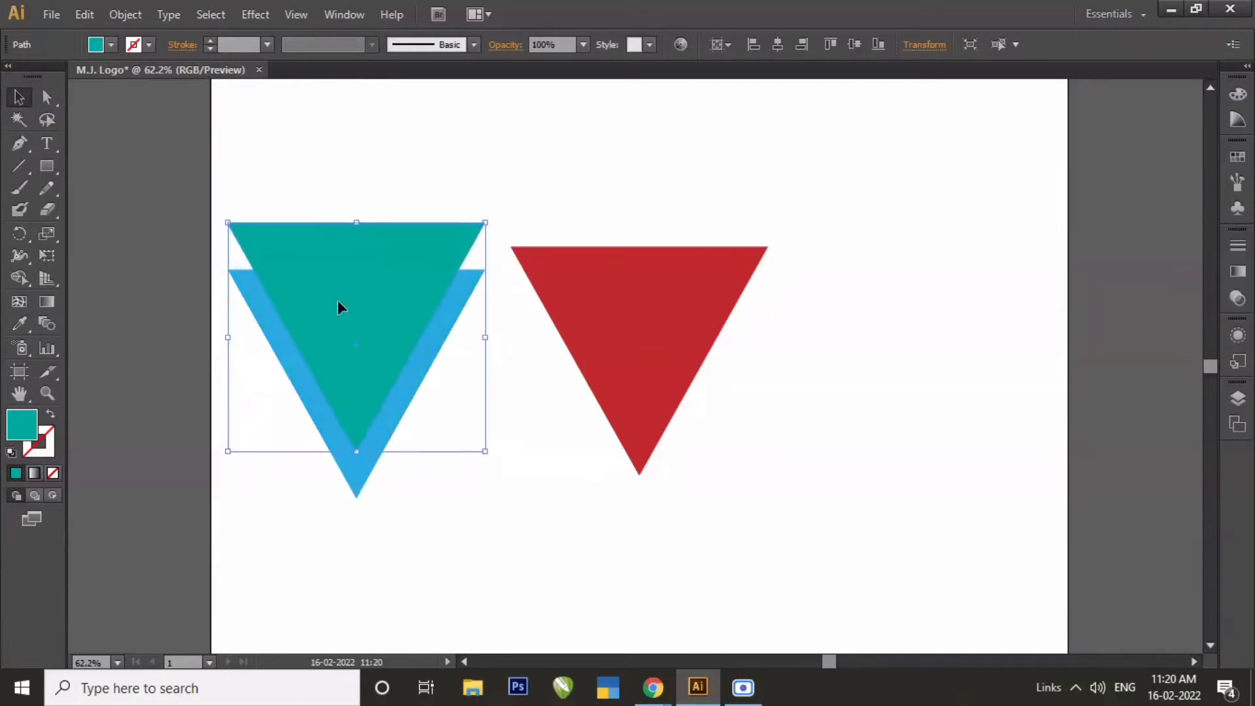
click(338, 554)
Apply the Pathfinder Trim operation to the overlapping teal and blue triangles.
drag(188, 155, 455, 542)
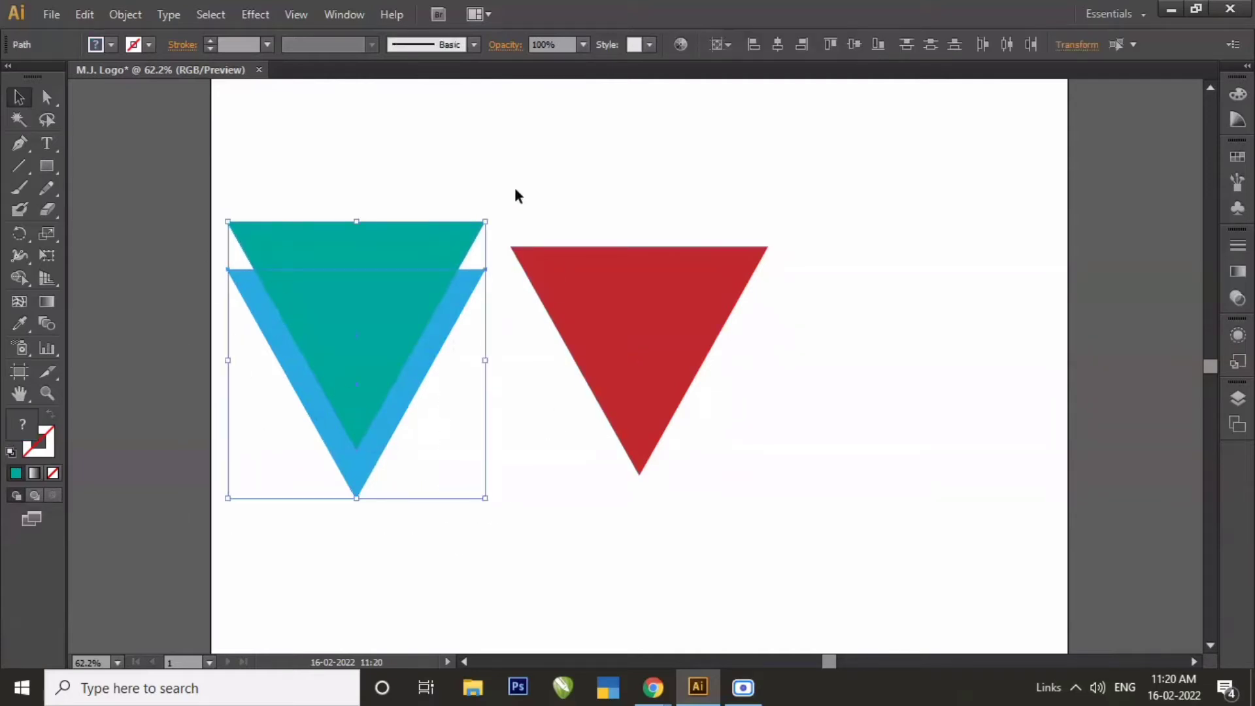
click(344, 15)
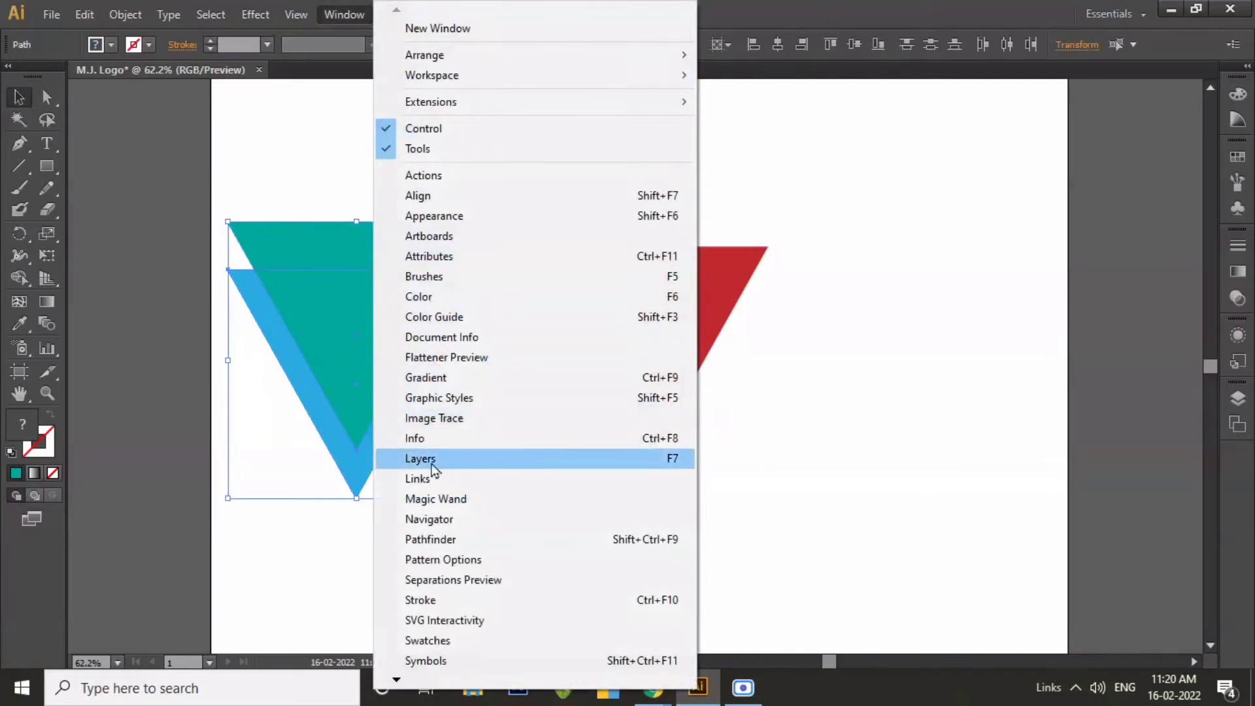
click(431, 539)
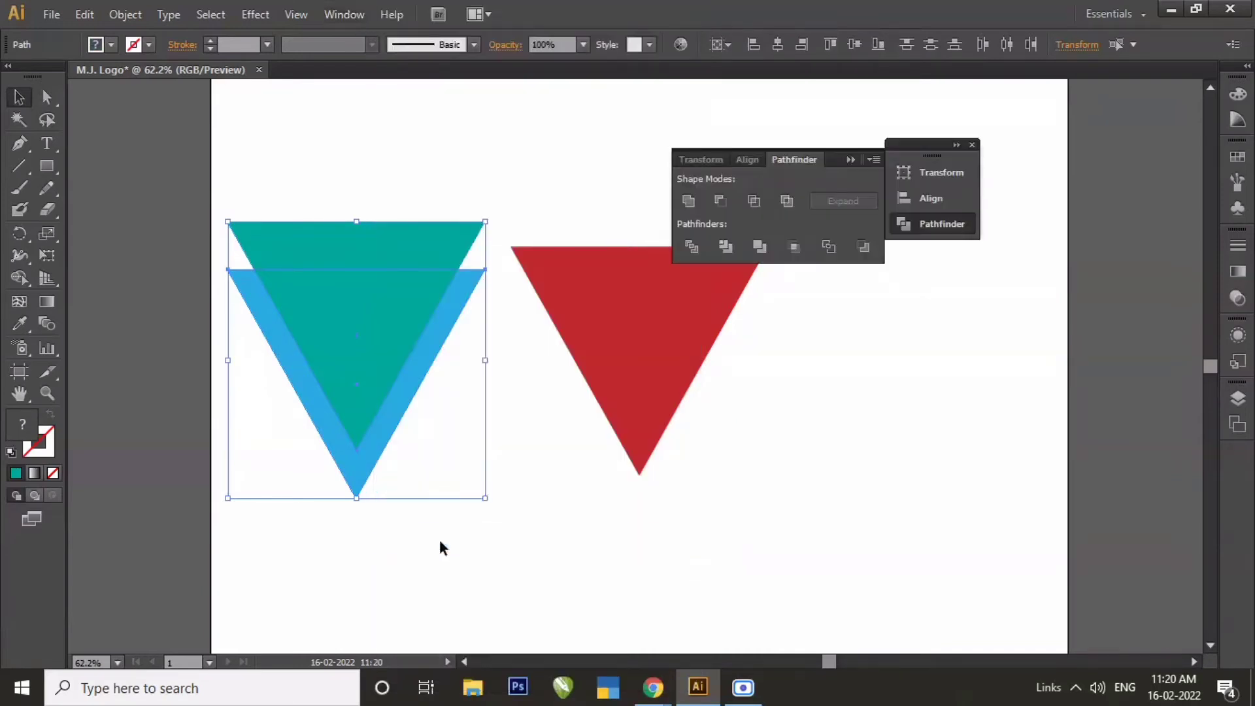
click(727, 253)
click(567, 507)
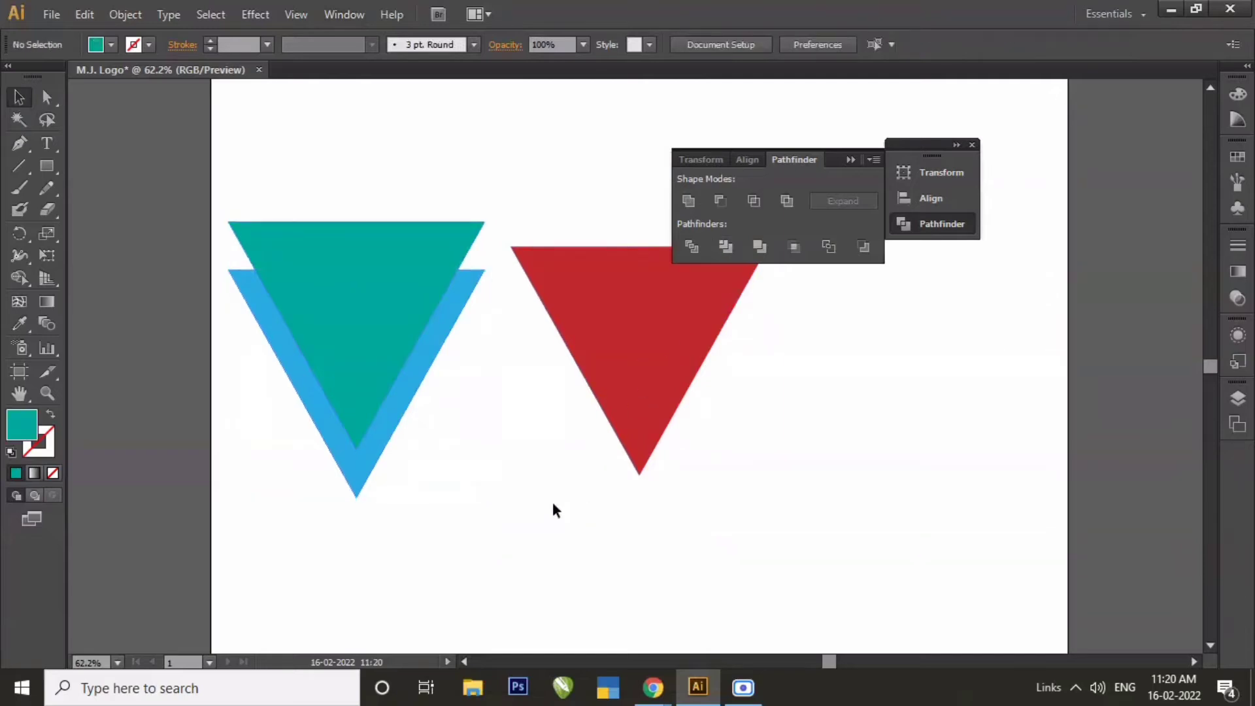
Ungroup the trimmed teal and blue shapes.
click(395, 308)
right_click(394, 308)
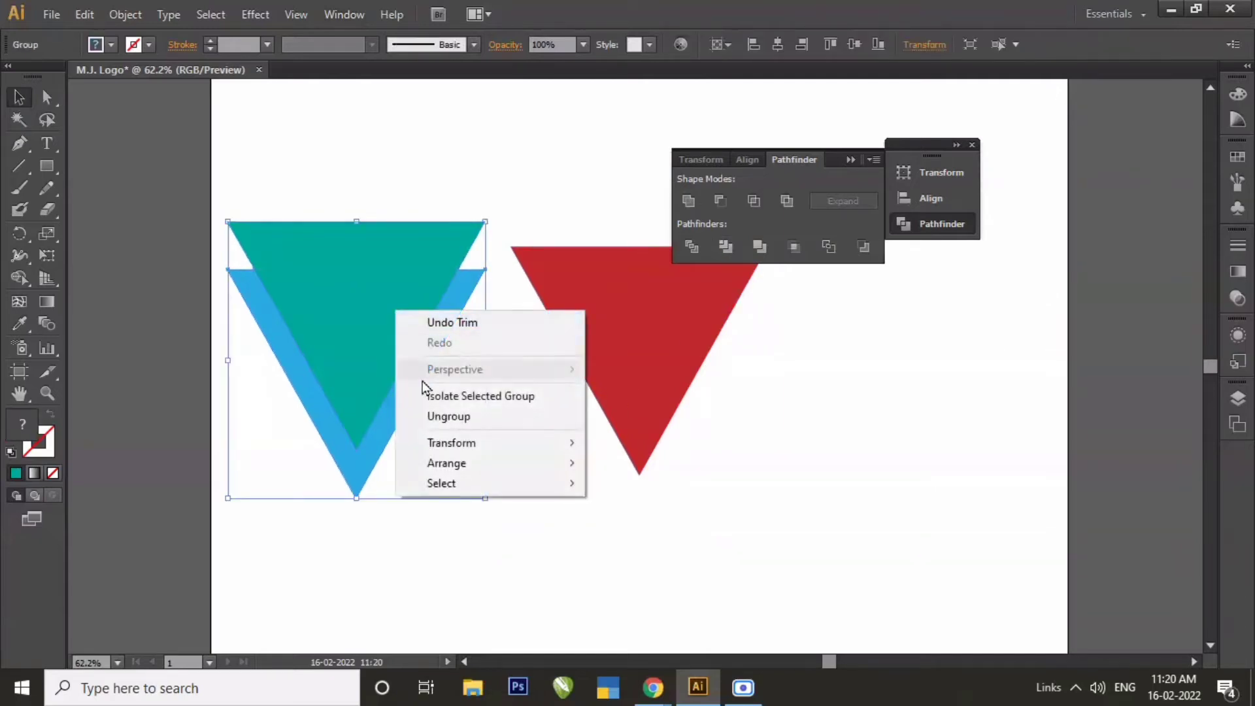
click(429, 416)
click(528, 527)
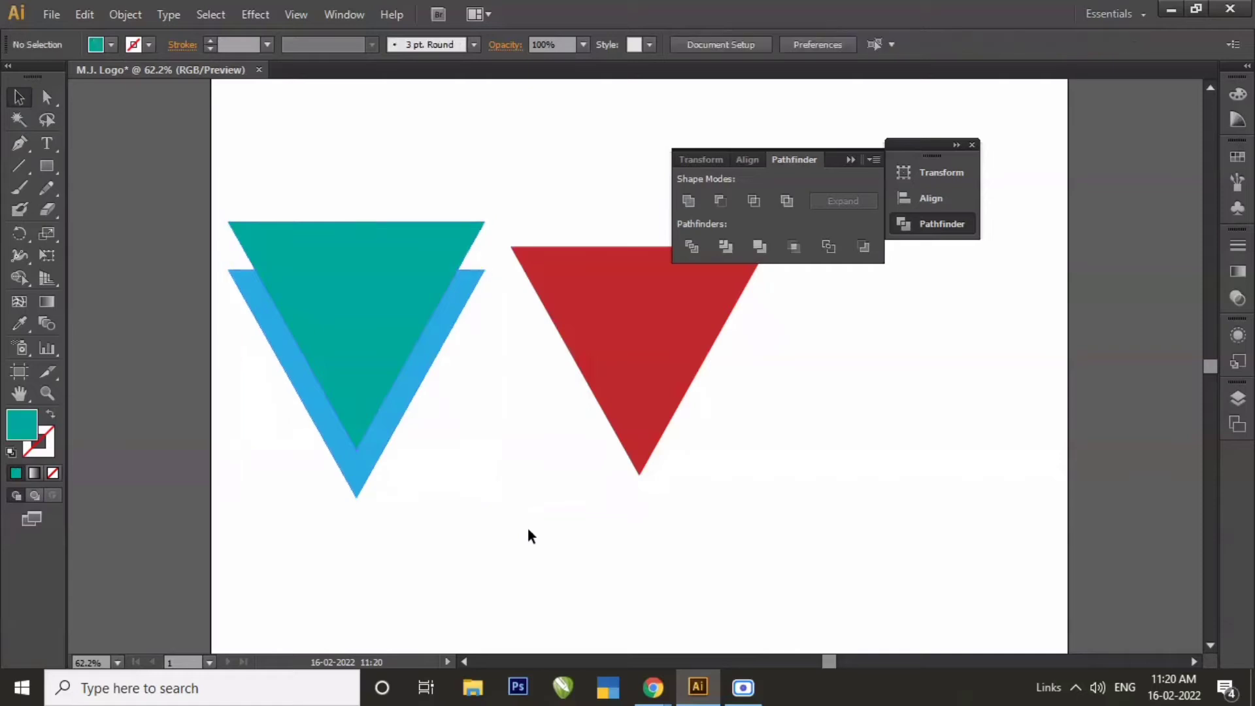
Delete the teal triangle to leave only the blue V, and move the collapsed Pathfinder controls clear of the artwork.
click(375, 331)
key(Delete)
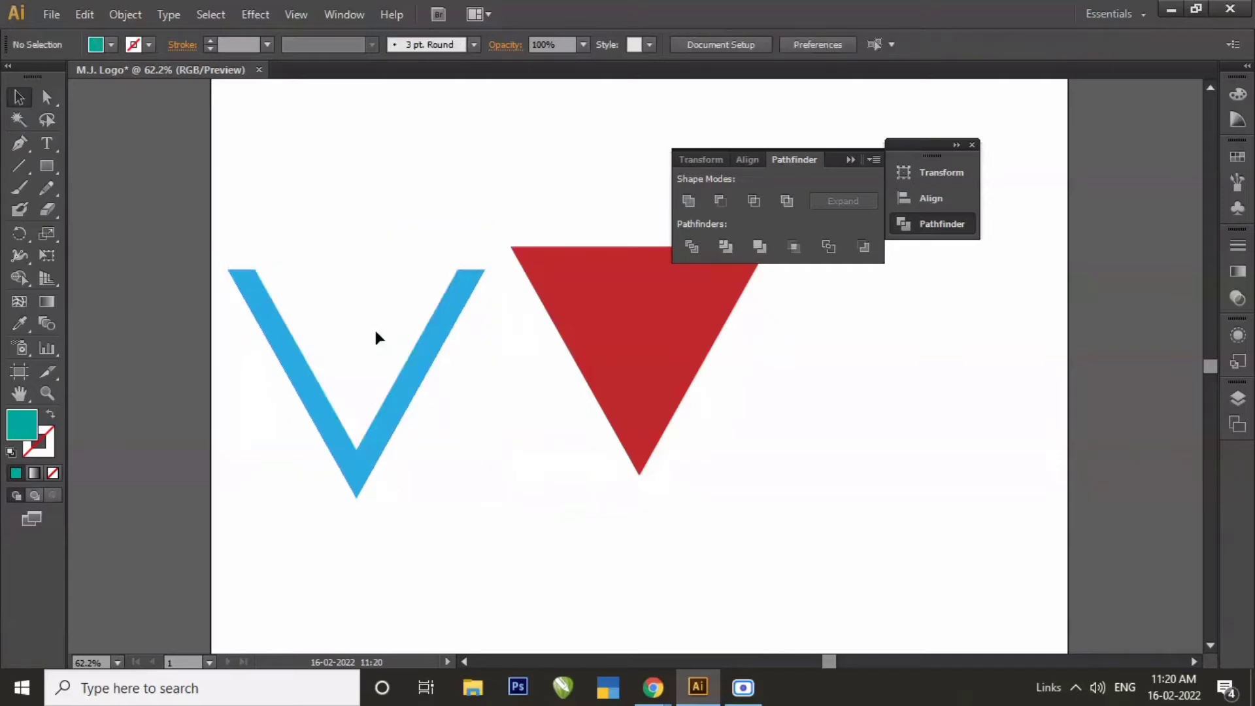
click(850, 160)
drag(899, 155, 1082, 95)
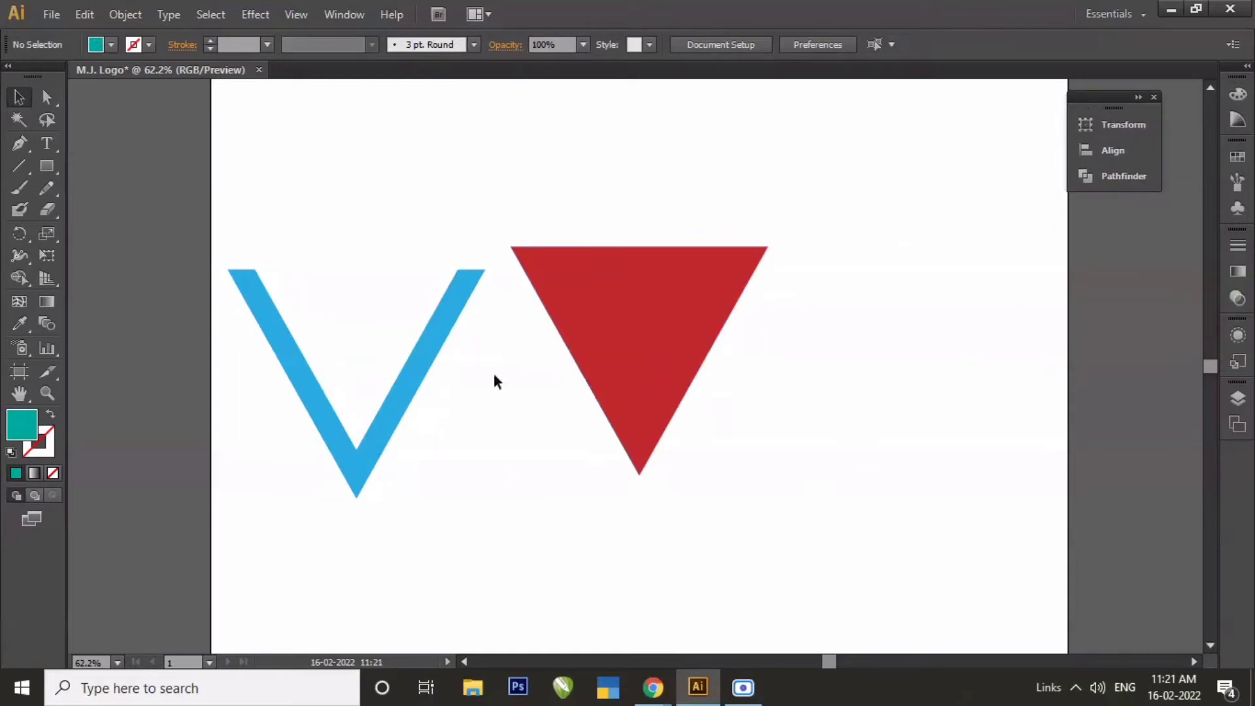
Move the blue V over the red triangle with their sides lined up, and align it to the artboard's vertical centre.
click(405, 386)
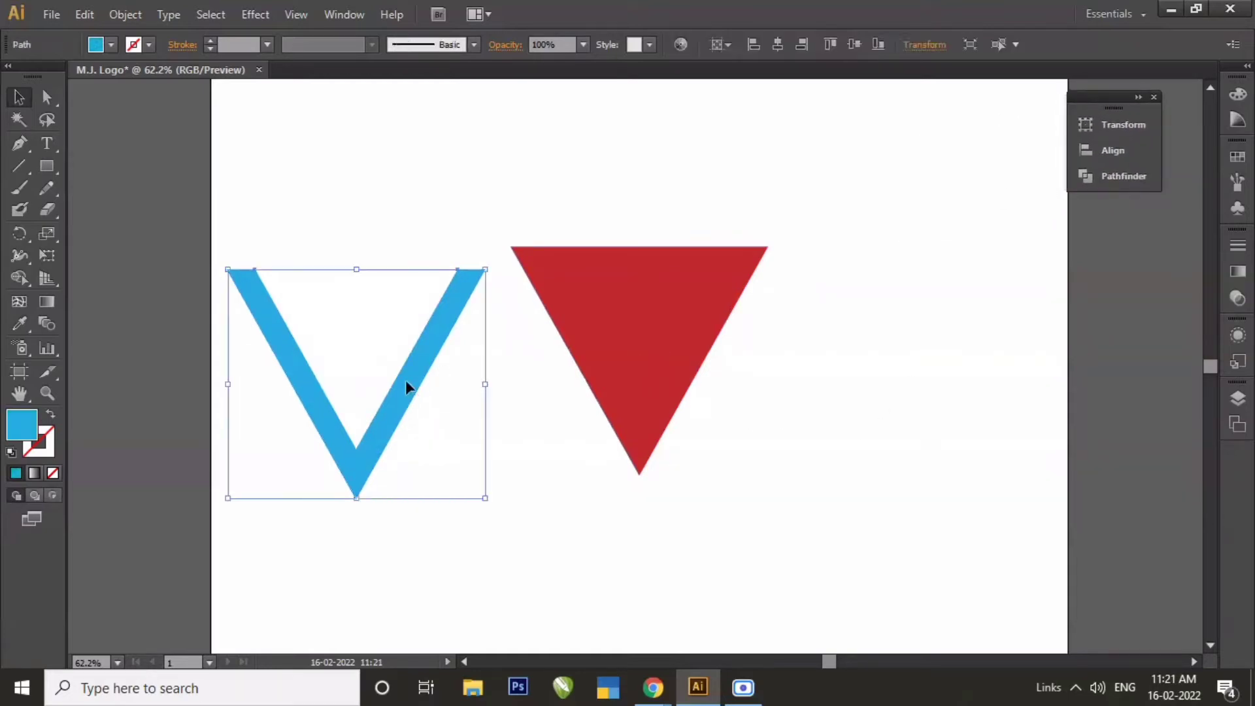
drag(405, 386, 691, 380)
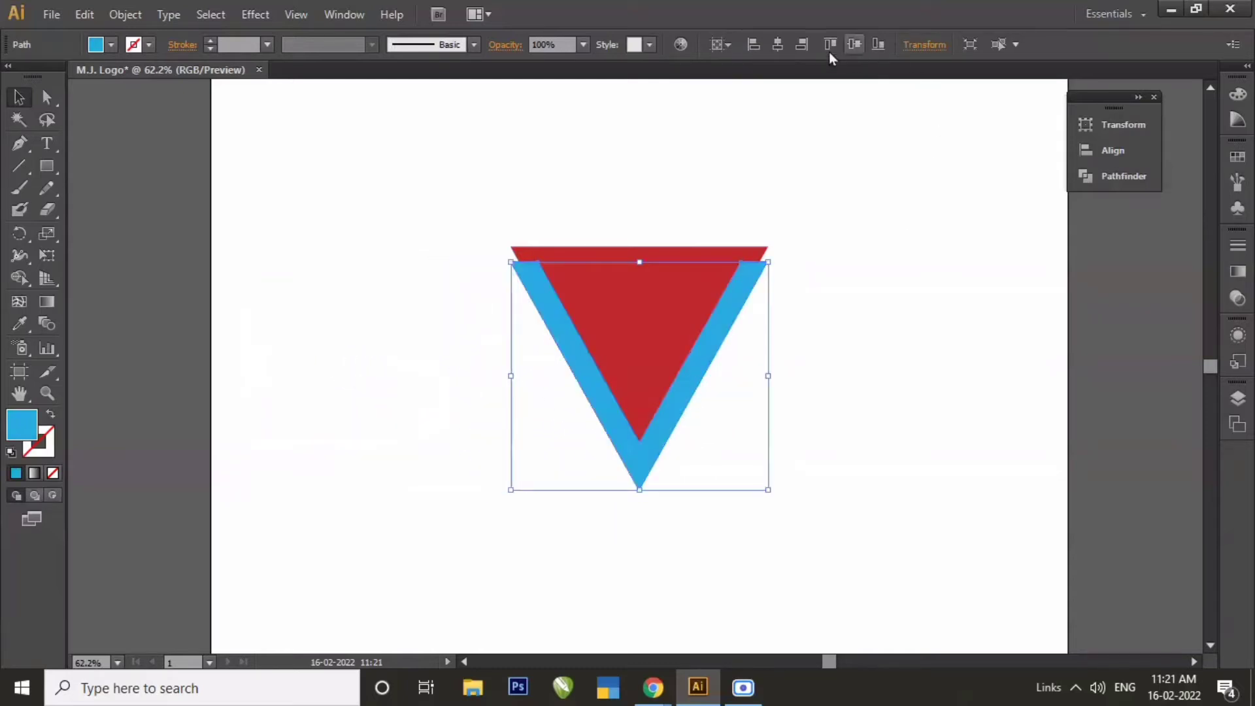
click(854, 46)
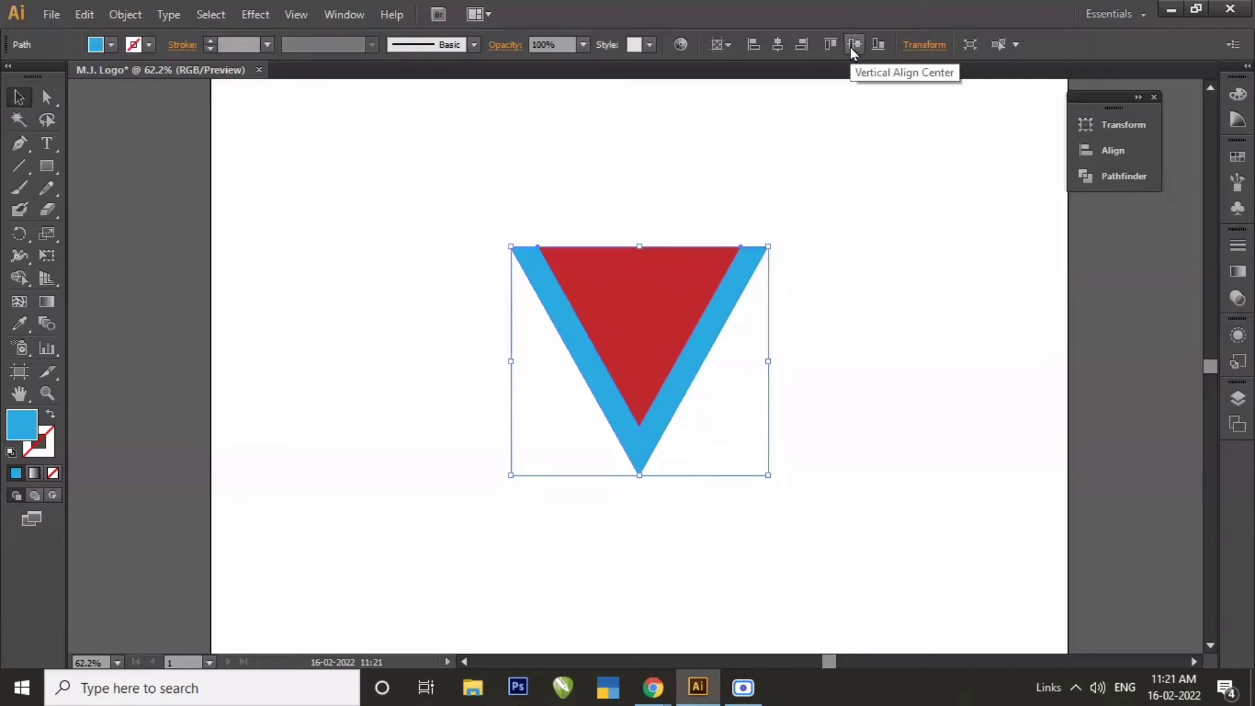
Nudge the blue V straight up, exposing a V-shaped red band below it wider than the blue one.
key(Up)
key(Up)
key(Up)
key(Up)
key(Up)
key(Up)
key(Up)
key(Up)
key(Up)
key(Up)
key(Up)
key(Up)
key(Up)
key(Up)
key(Up)
key(Up)
key(Up)
key(Up)
key(Up)
key(Up)
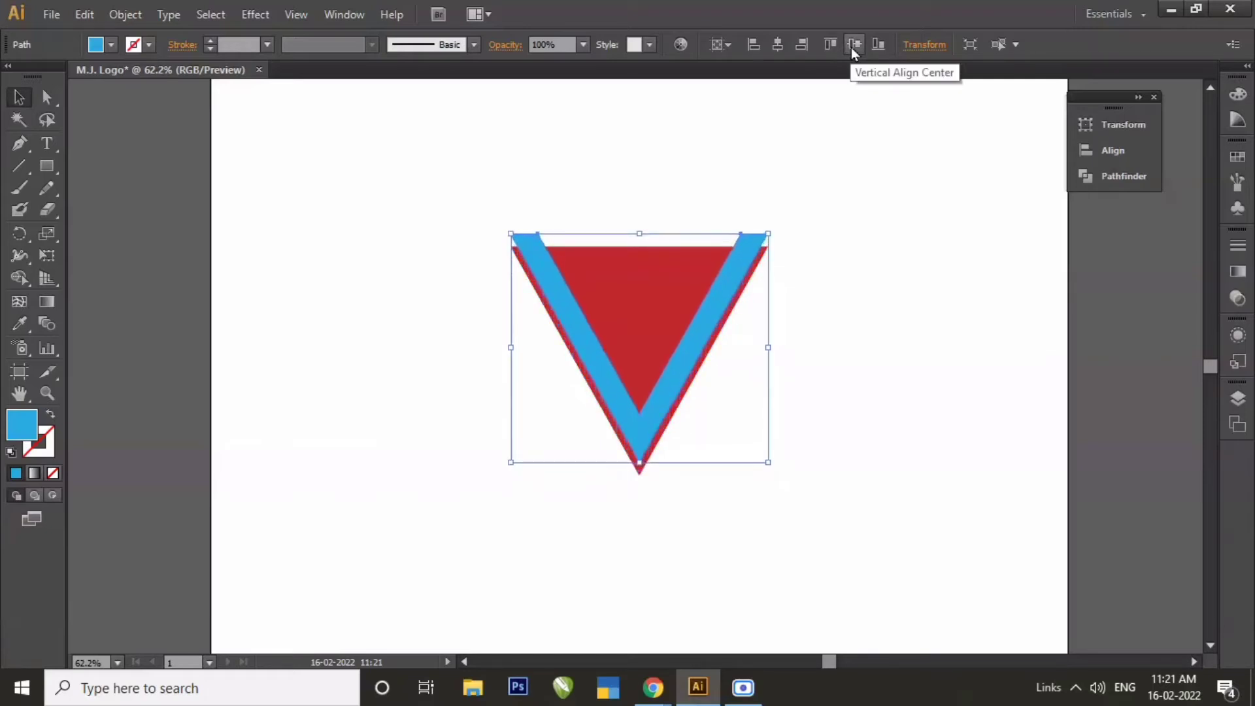
key(Up)
key(Up)
key(Up)
key(Up)
key(Up)
key(Up)
key(Up)
key(Up)
key(Up)
key(Up)
key(Up)
key(Up)
key(Up)
key(Up)
key(Up)
key(Up)
key(Up)
key(Up)
key(Up)
key(Up)
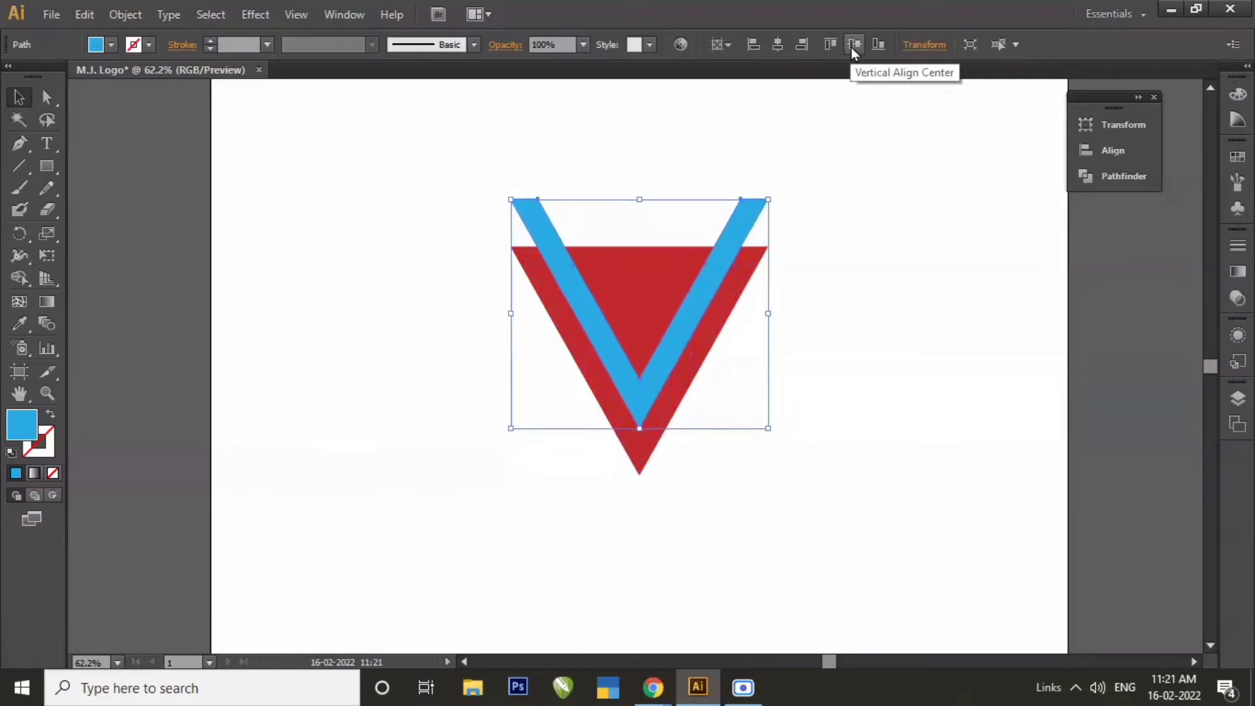
key(Up)
key(Up)
key(Up)
key(Up)
key(Up)
key(Up)
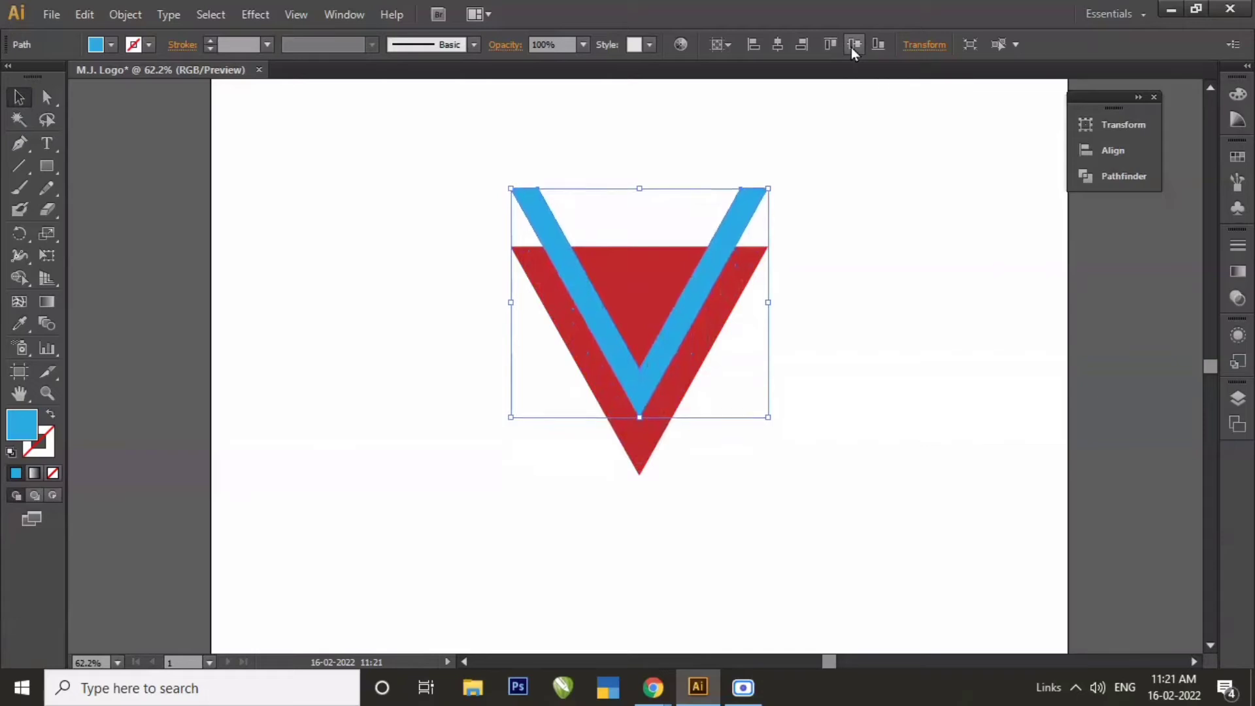
click(866, 336)
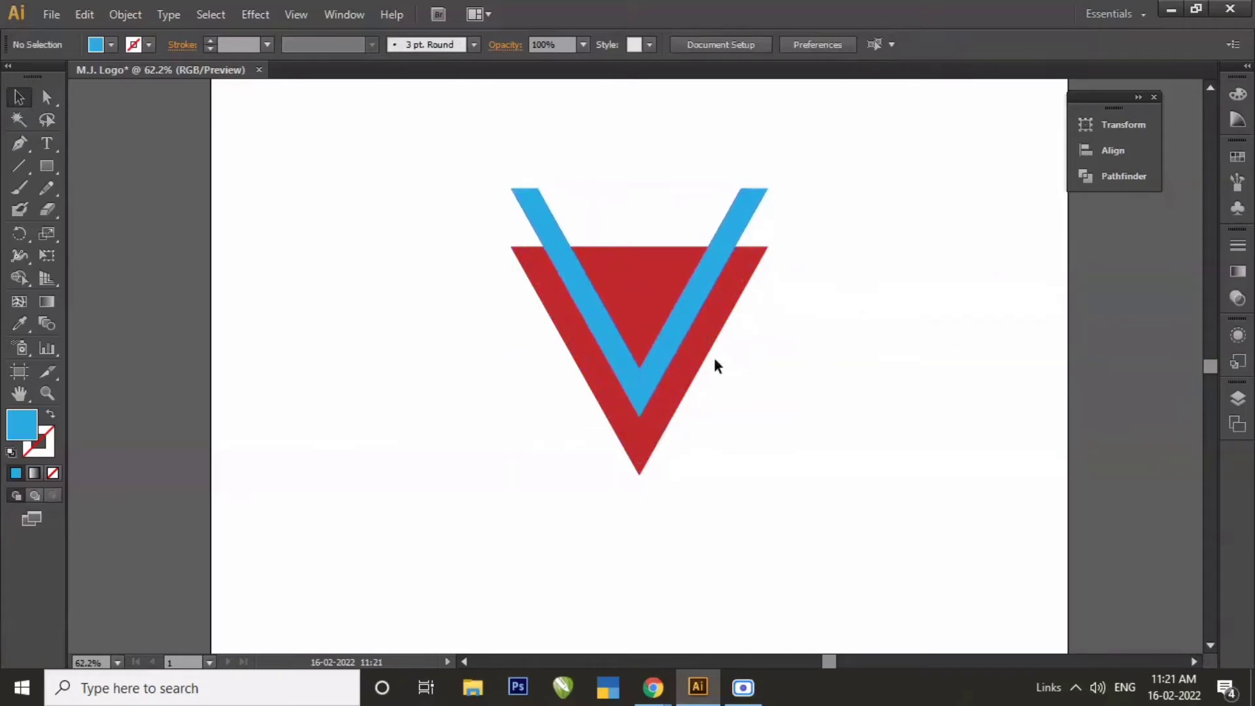
Copy the blue V and paste the duplicate directly in front of the original.
click(677, 324)
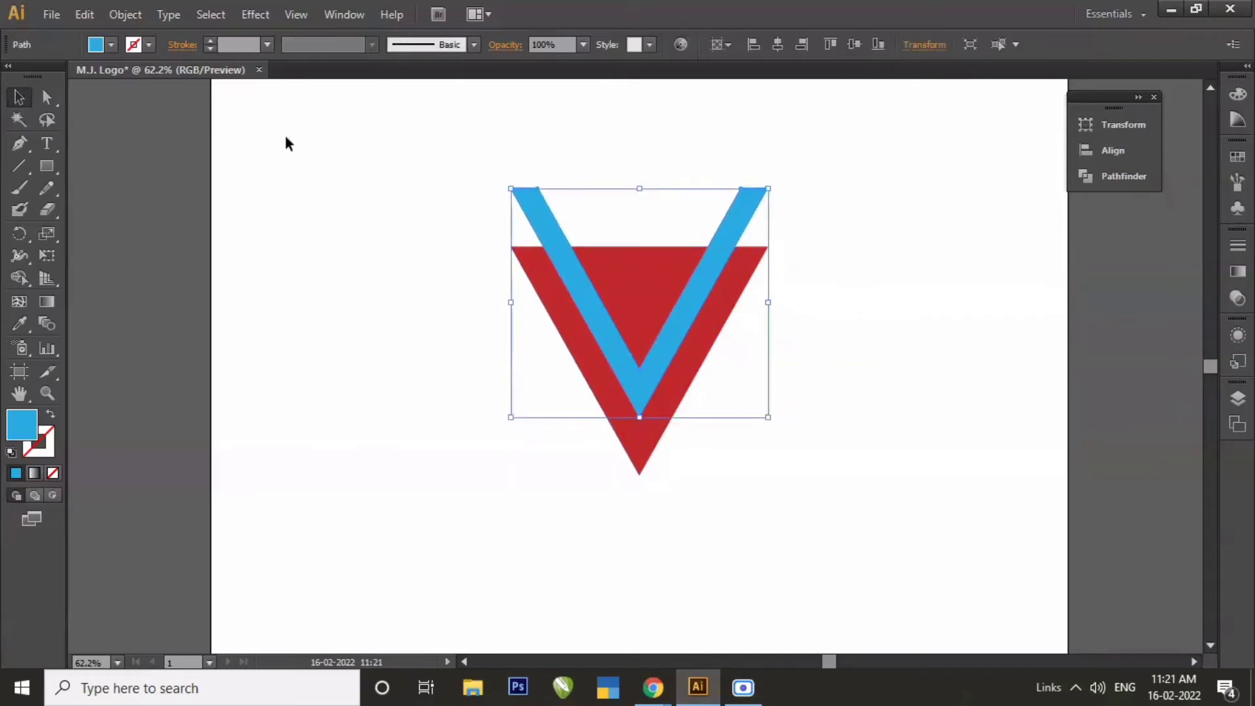
click(118, 16)
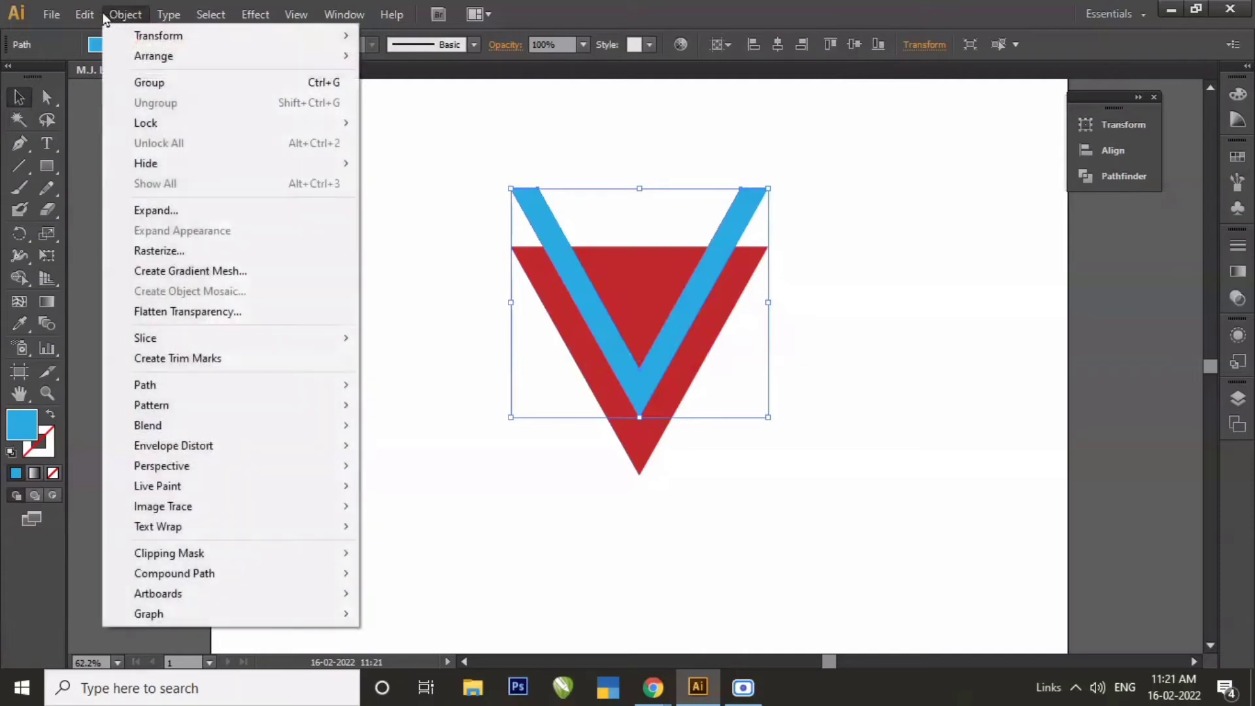
mouse_move(84, 14)
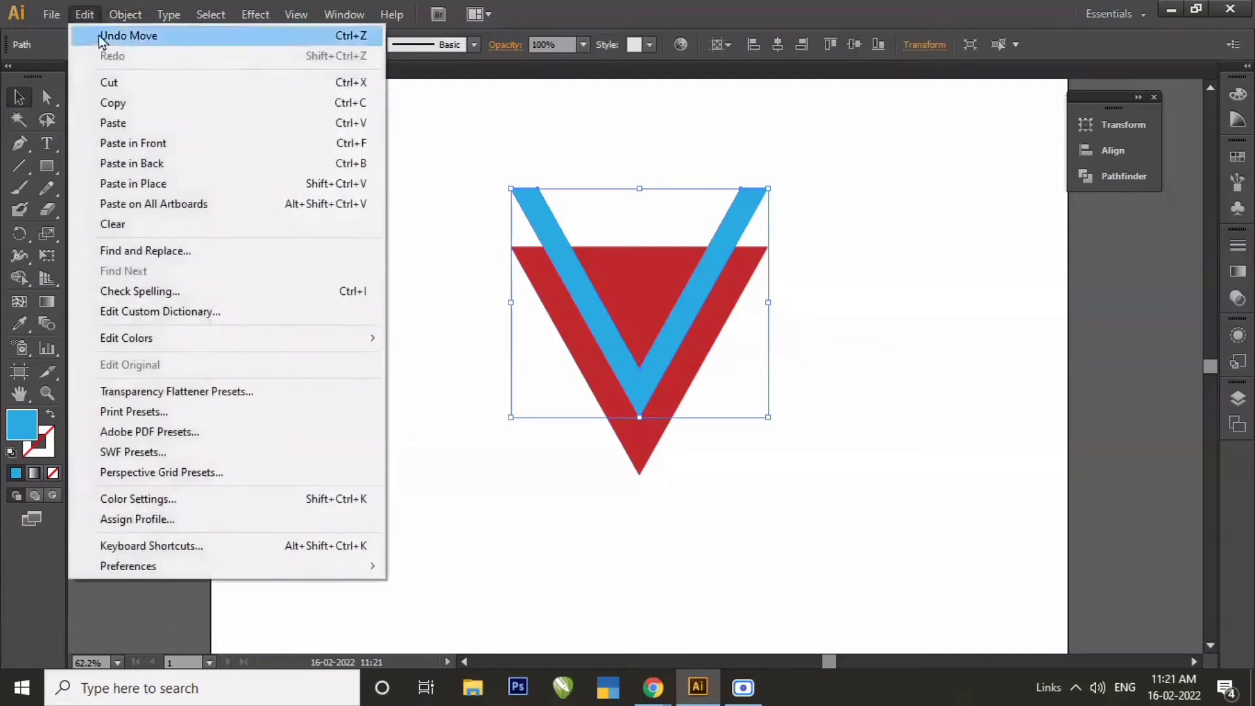
click(110, 102)
click(86, 14)
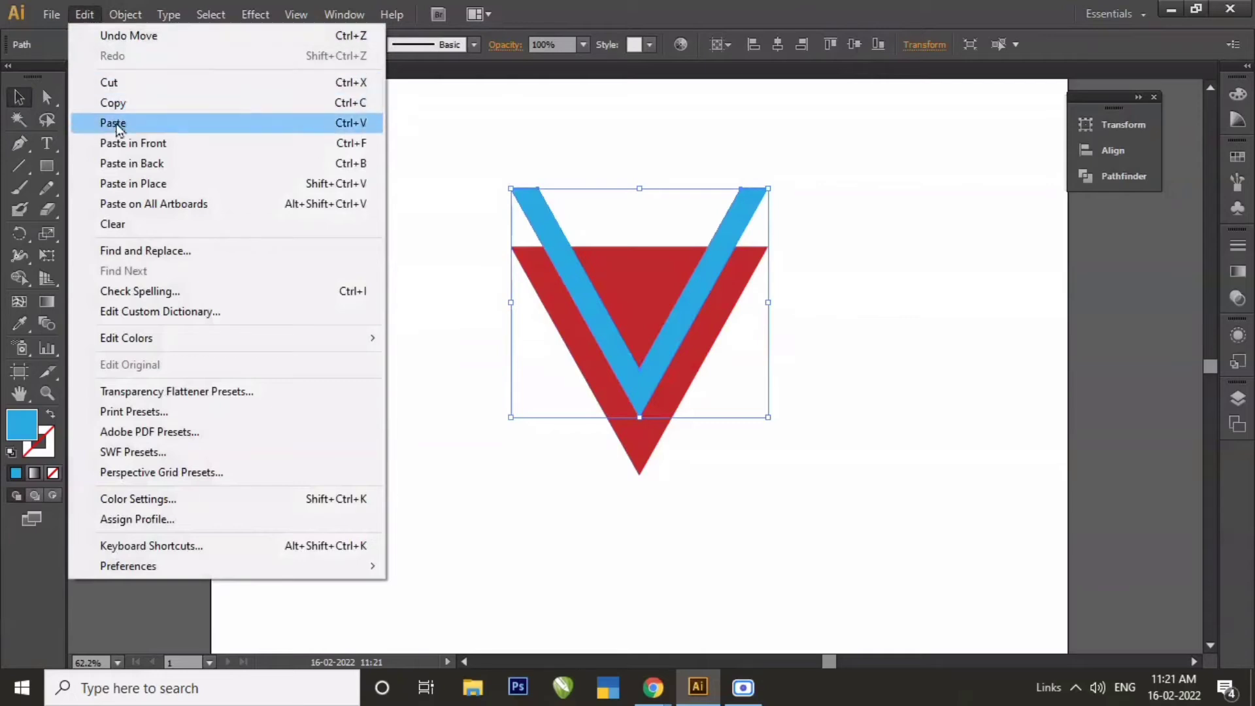
click(118, 146)
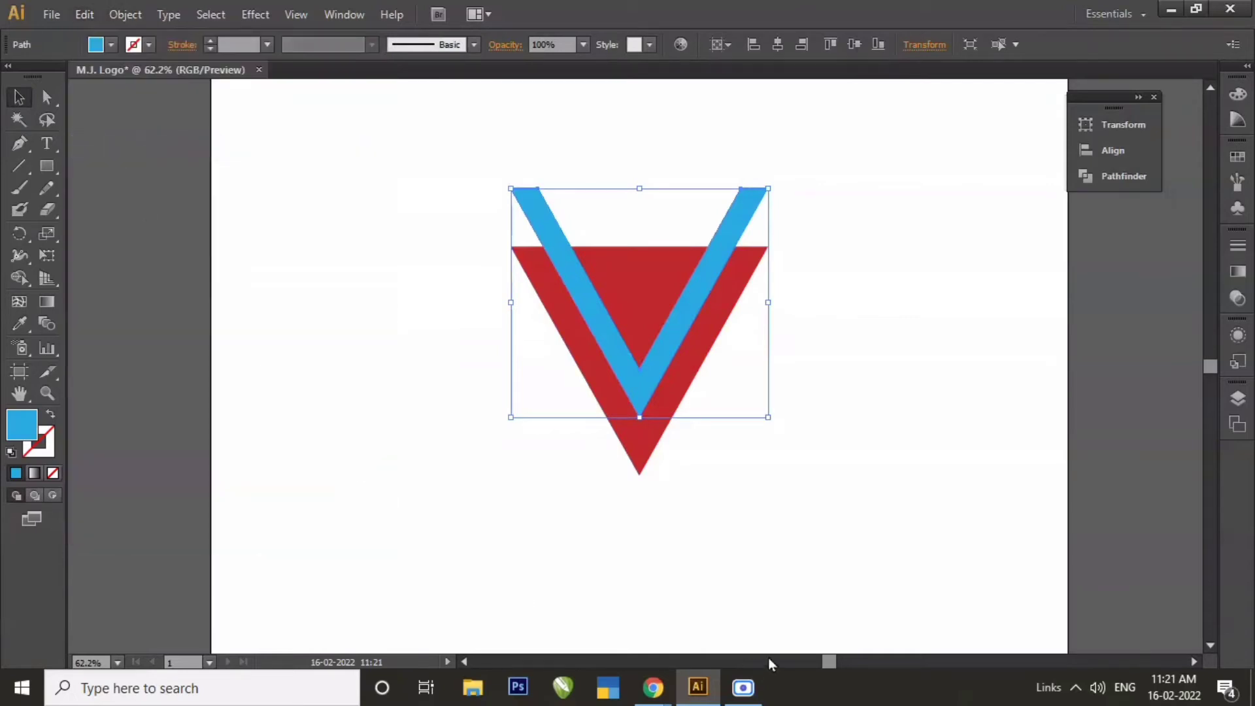
Nudge the duplicate blue V straight left until its inner edge meets the red triangle's left side, crossing the original V.
key(shift+Left)
key(shift+Left)
key(shift+Left)
key(shift+Left)
key(shift+Left)
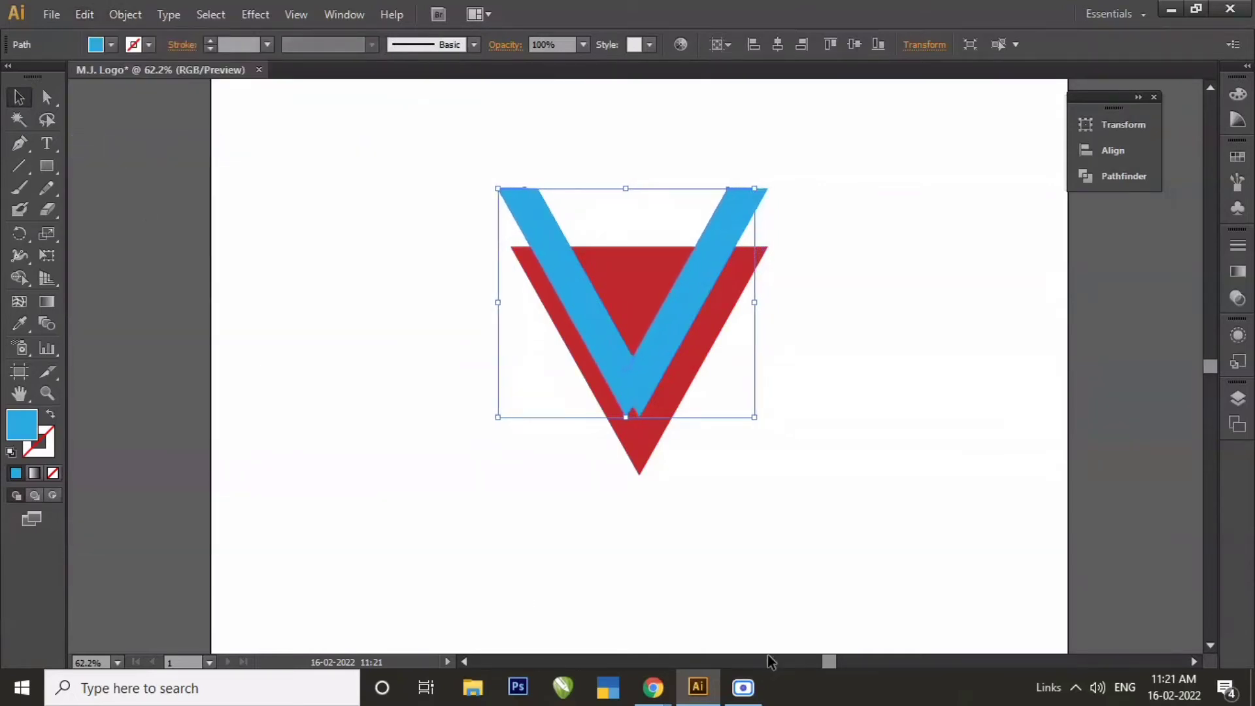
key(shift+Left)
key(shift+Left)
key(shift+Left)
key(shift+Left)
key(shift+Left)
key(shift+Left)
key(shift+Left)
key(shift+Left)
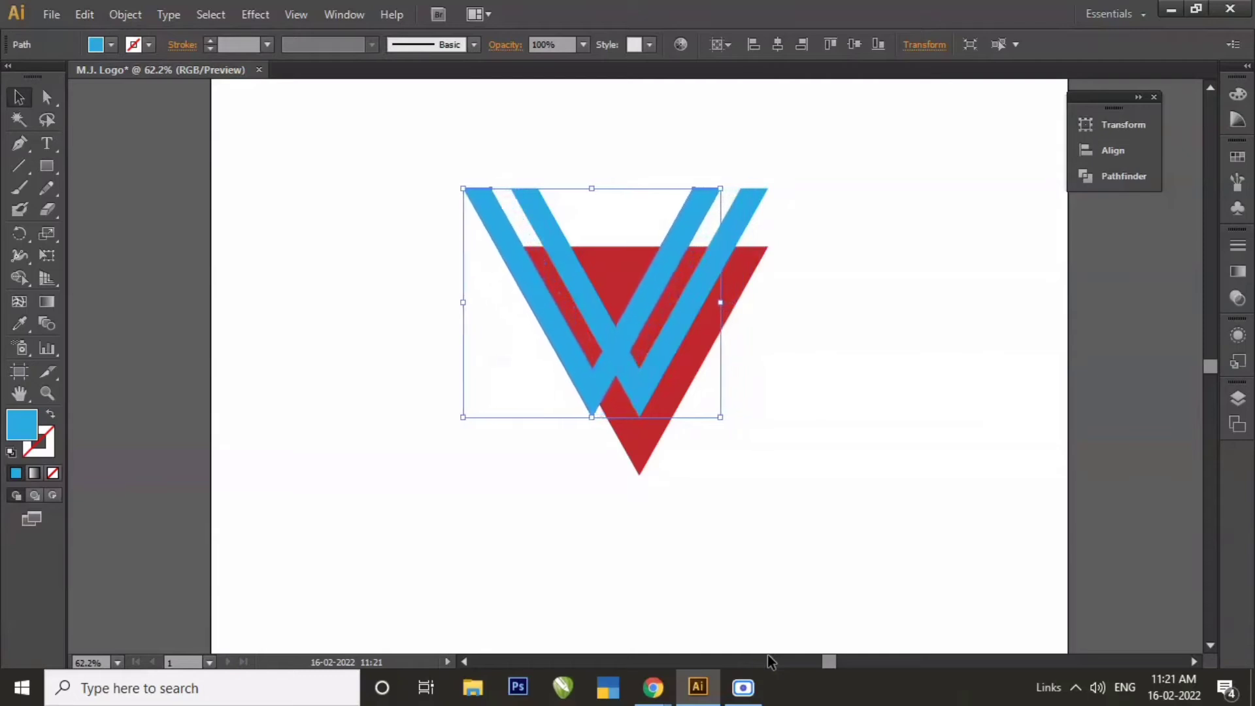
key(shift+Left)
key(shift+Left)
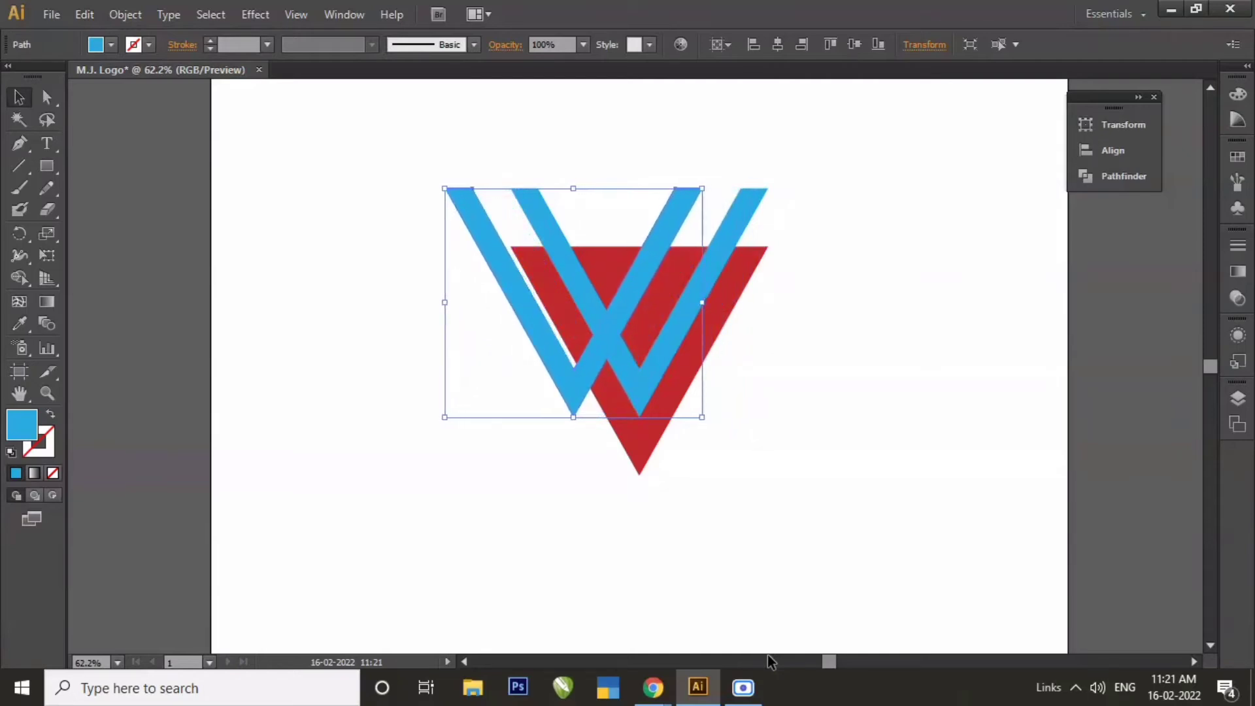
key(Right)
key(Right)
key(Right)
key(Right)
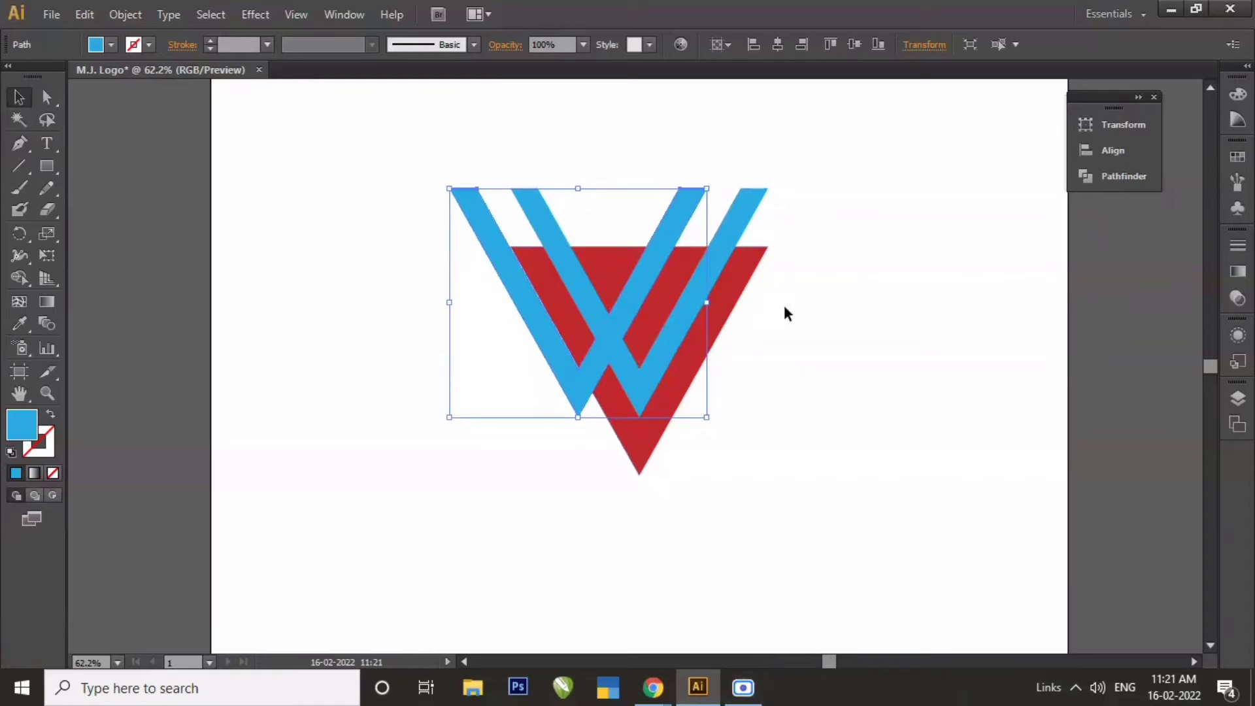
click(800, 314)
Unite the two overlapping blue Vs into a single W-like shape.
drag(671, 161, 776, 213)
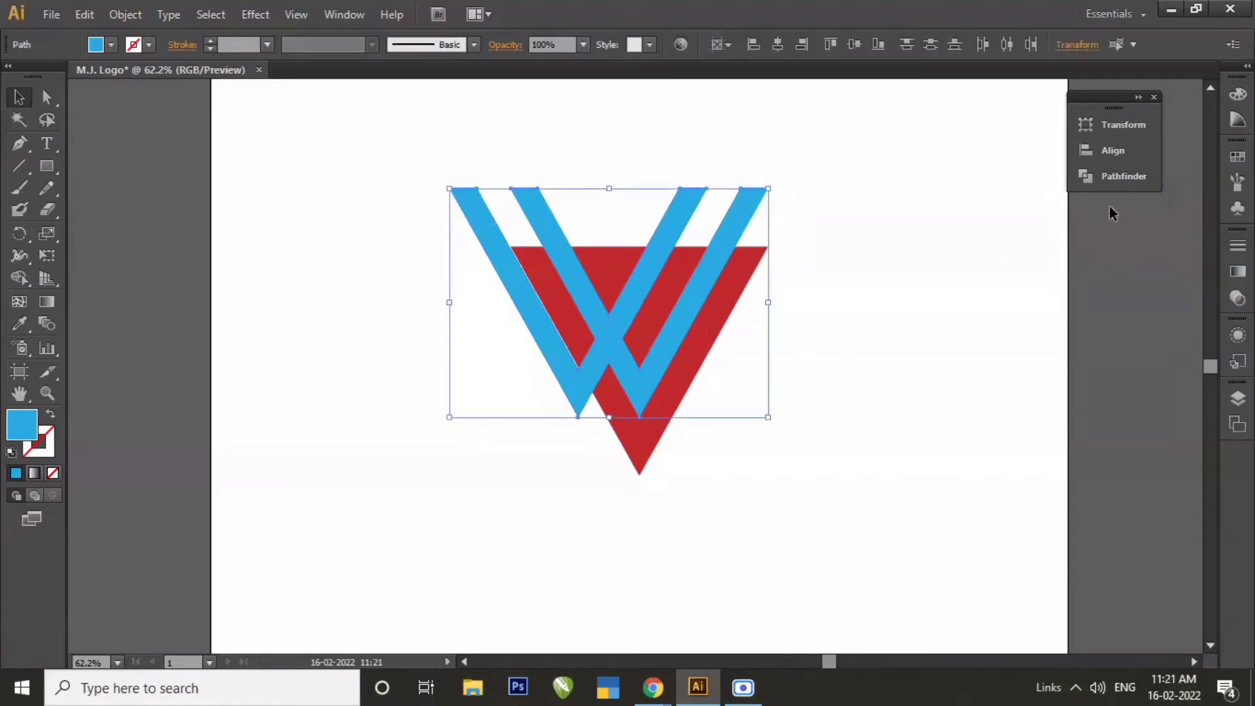
click(1119, 177)
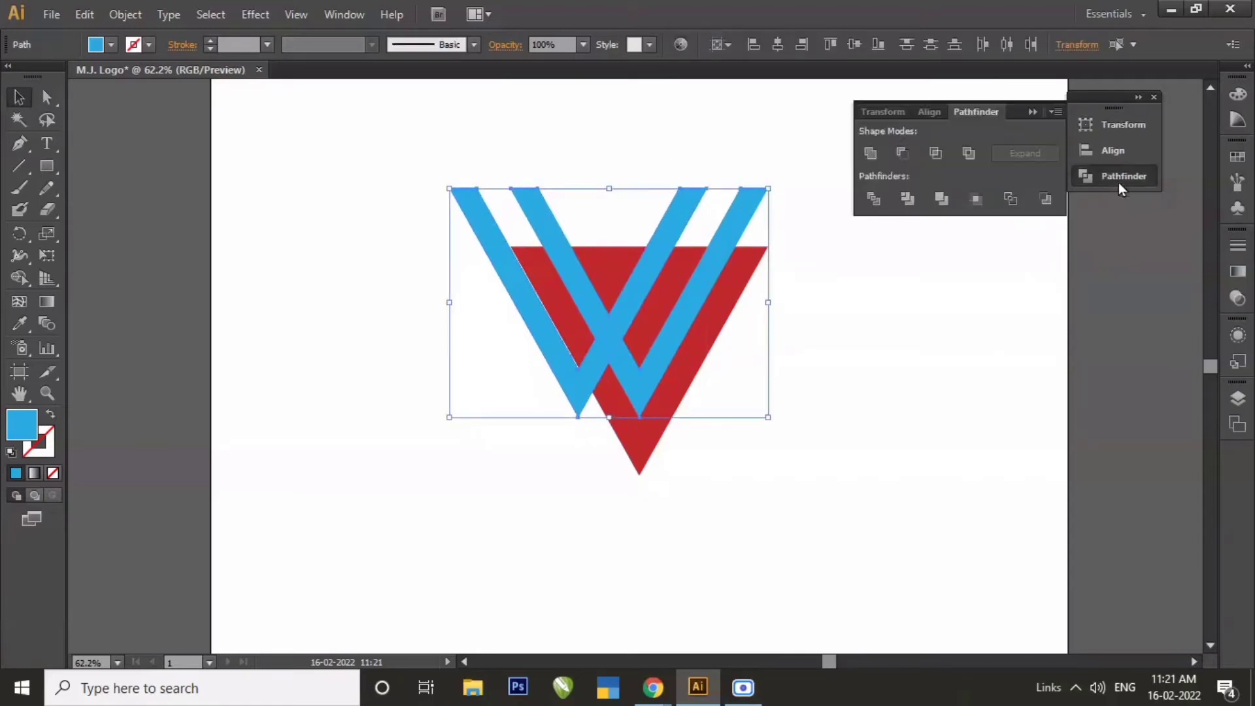
click(875, 152)
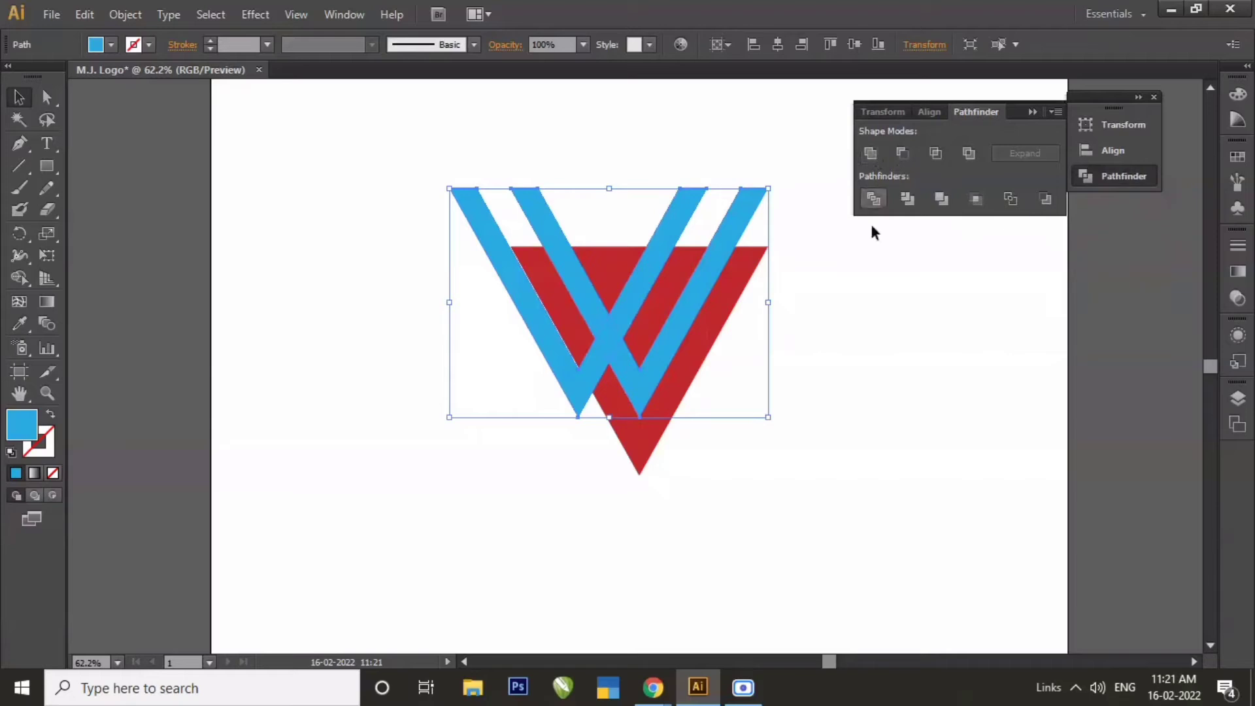
click(864, 297)
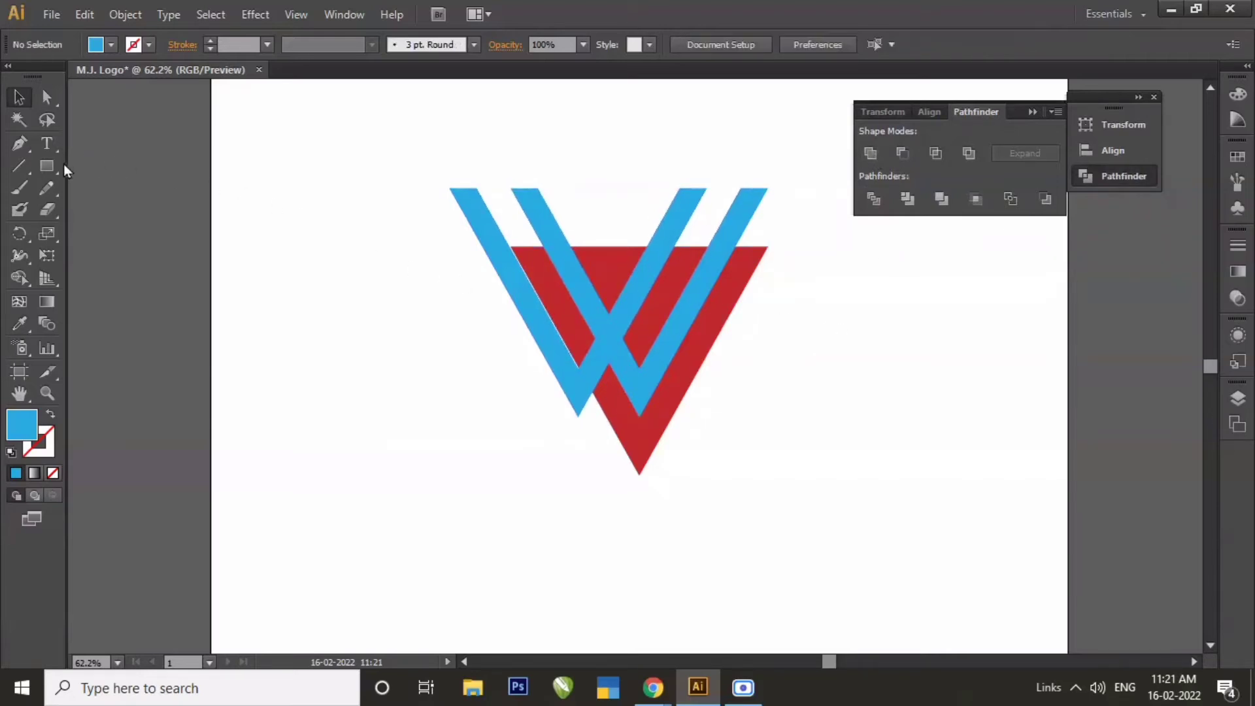
Draw a thin horizontal rectangle across the W's two middle arms at the red triangle's top edge, and fill it teal.
click(46, 165)
drag(527, 236, 682, 268)
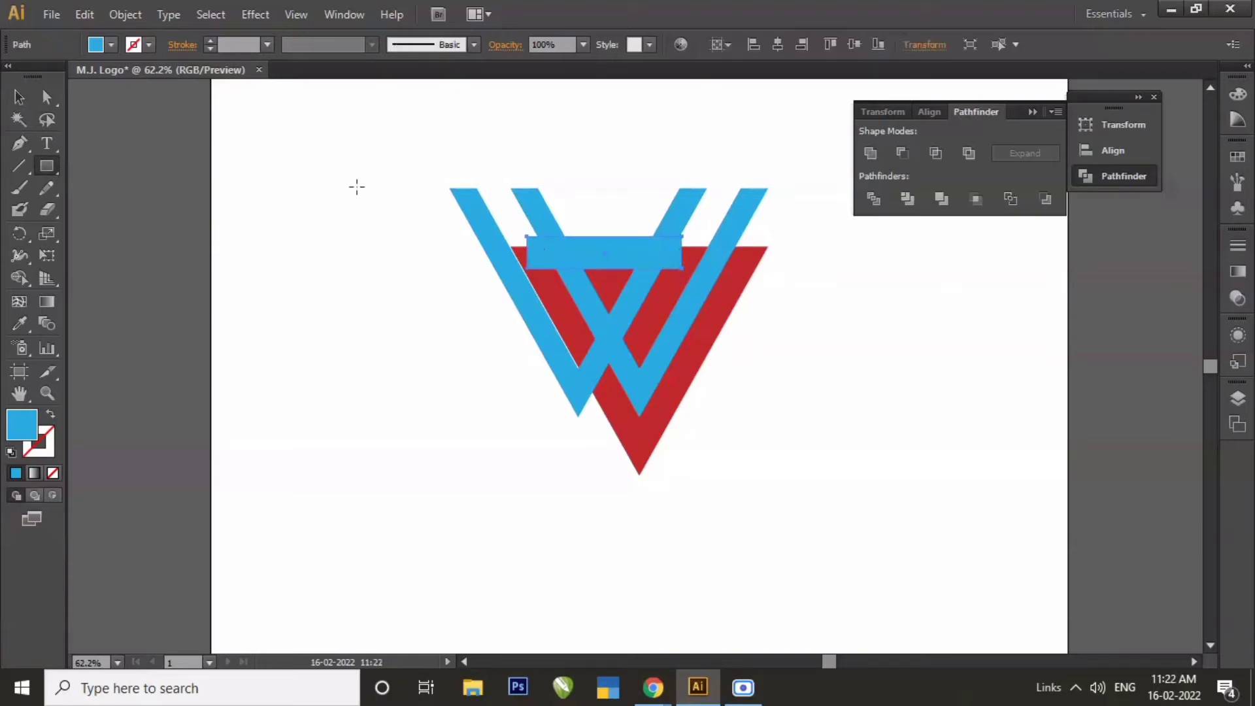
click(116, 46)
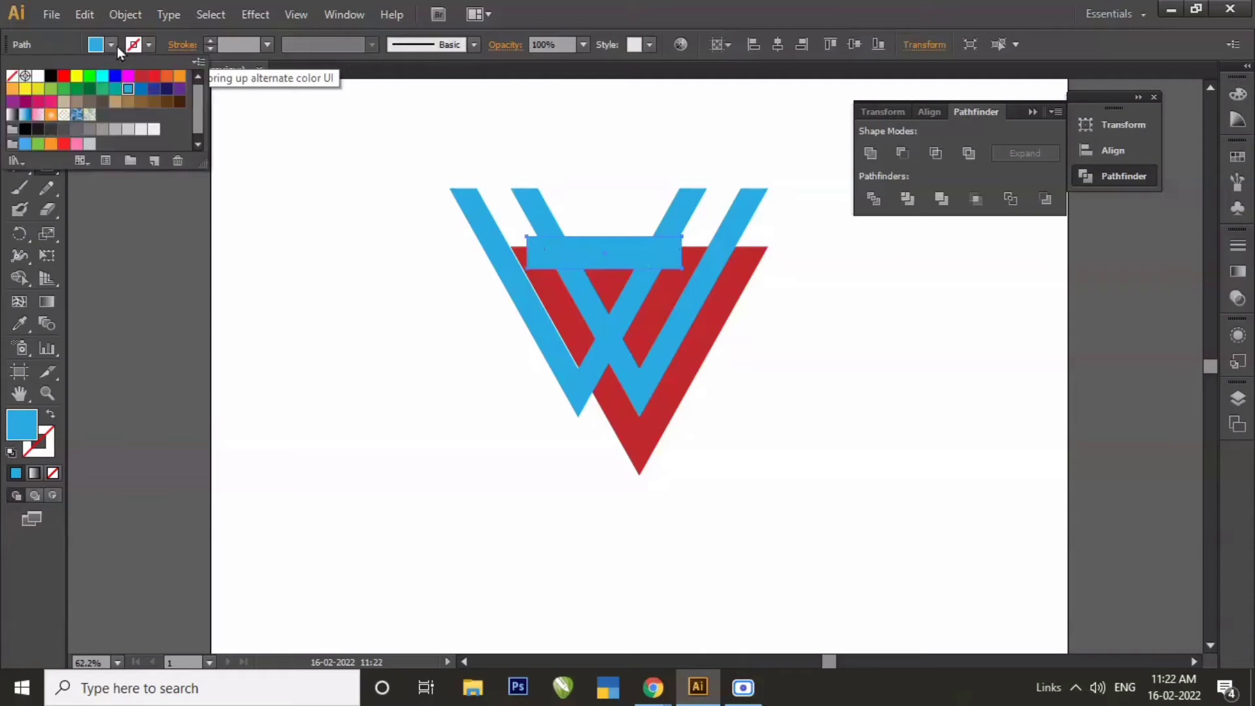
click(116, 91)
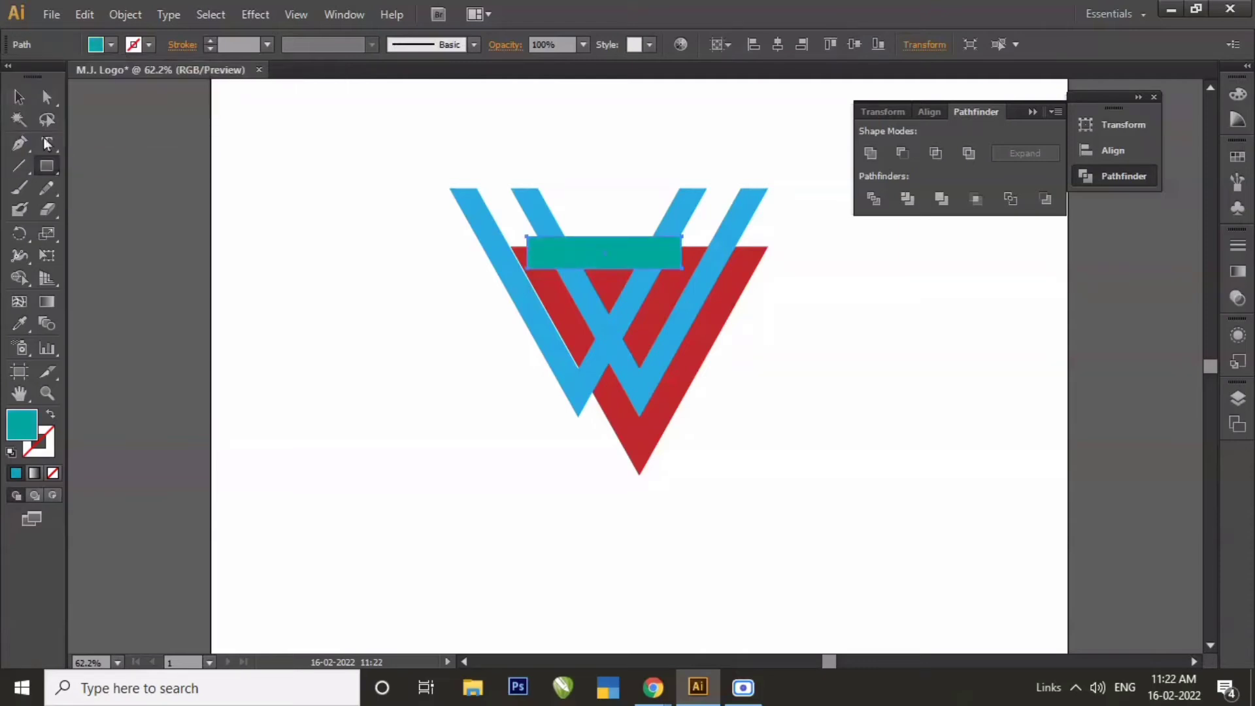
click(124, 211)
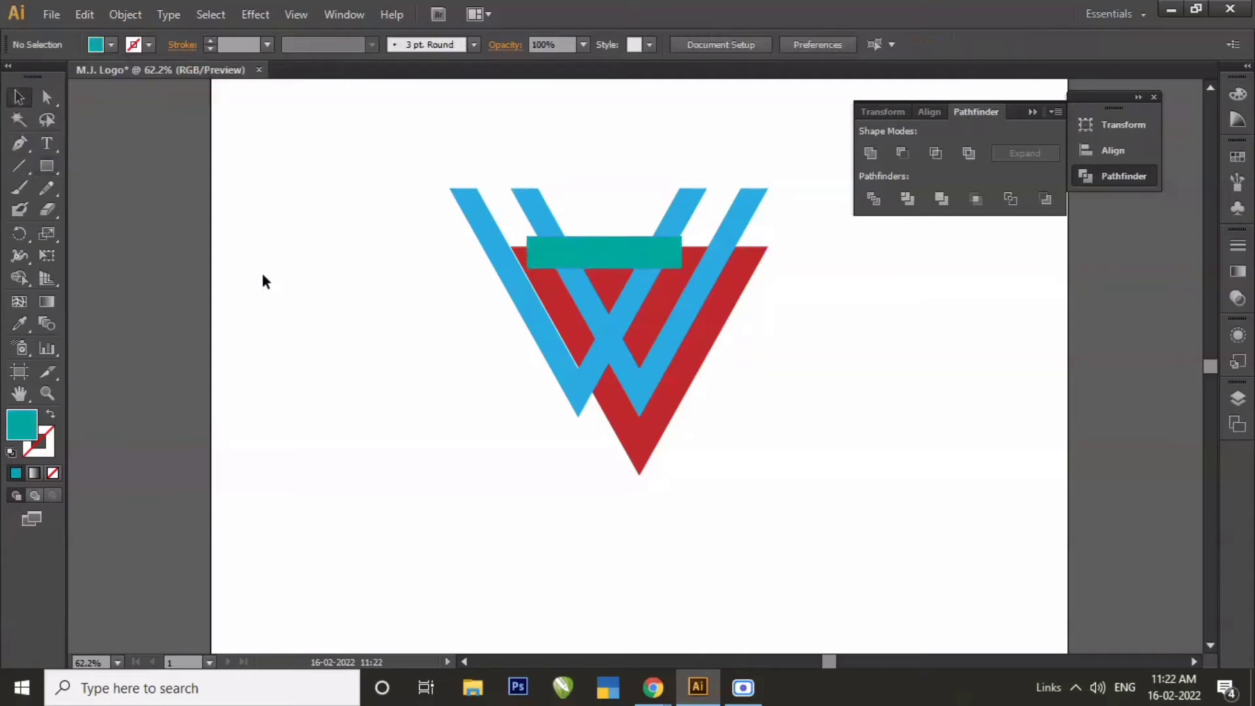
Nudge the teal rectangle slightly right and down until its top sits just below the red triangle's top edge.
key(z)
drag(440, 174, 799, 504)
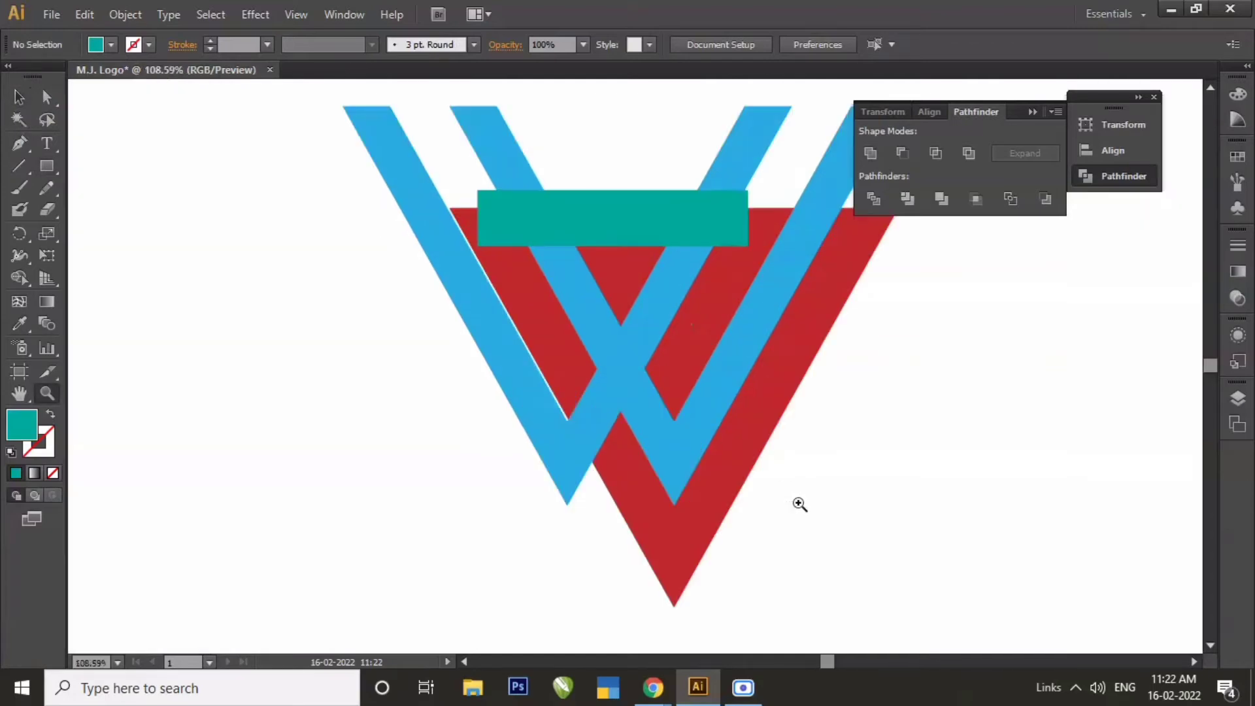
key(v)
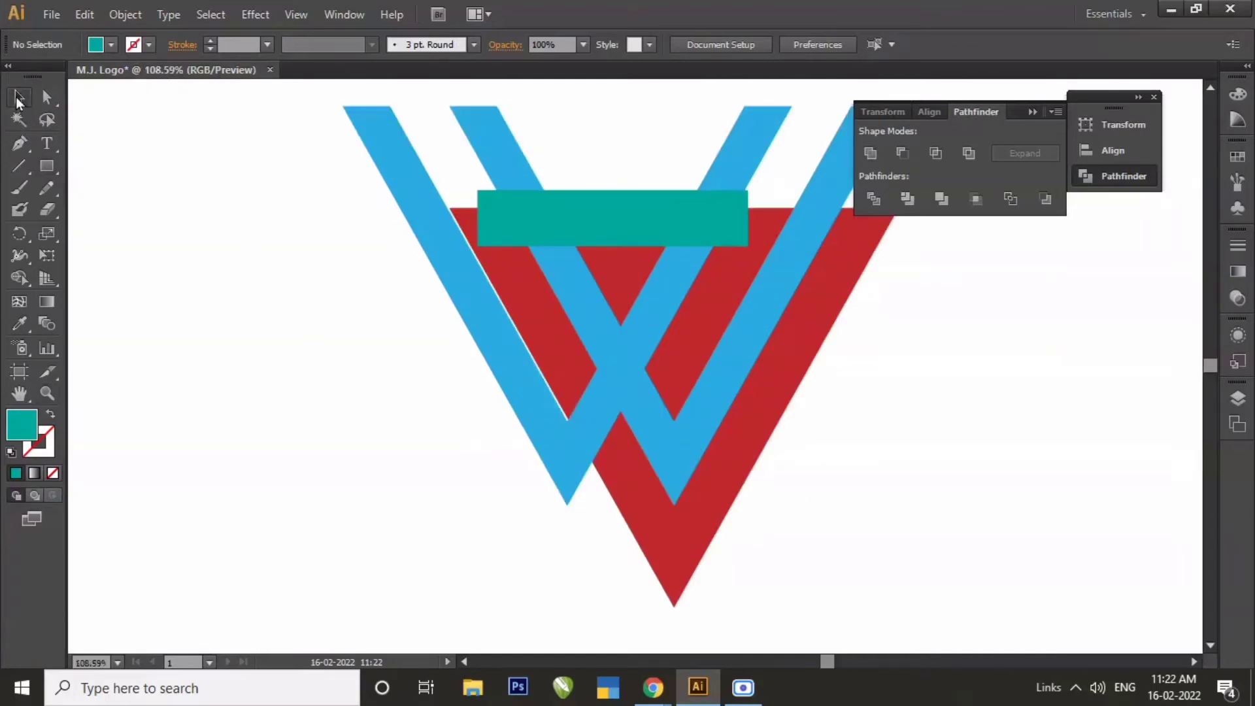
click(578, 227)
key(Right)
key(Right)
key(Right)
key(Right)
key(Right)
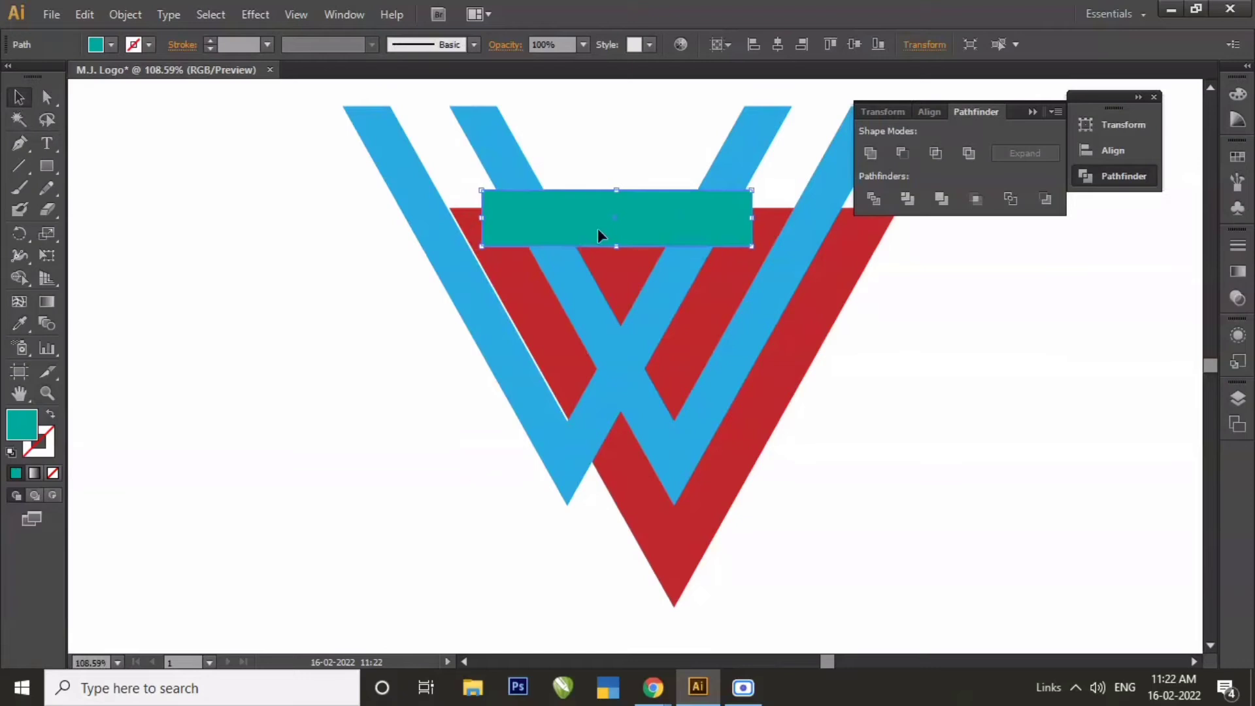
key(Right)
key(Right)
key(Right)
key(Right)
key(Right)
key(Right)
key(Right)
key(Down)
key(Down)
key(Down)
key(Down)
key(Down)
key(Down)
key(Down)
key(Down)
key(Down)
key(Down)
key(Down)
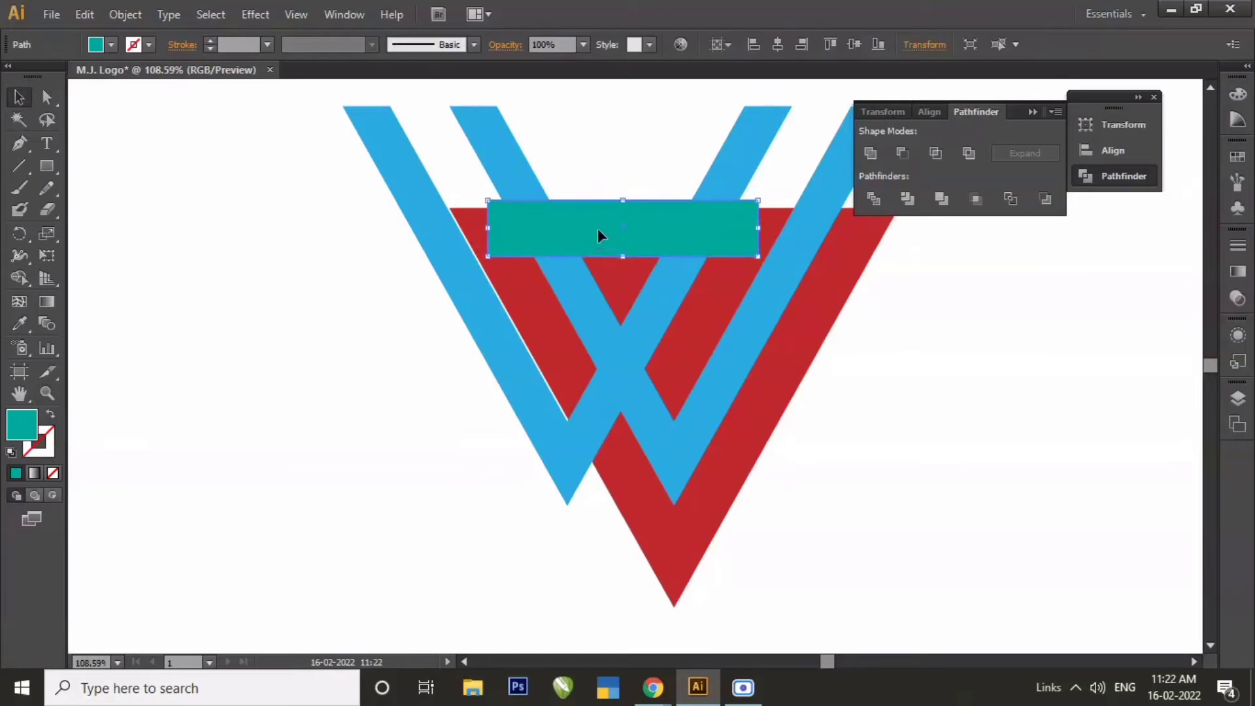
key(Down)
key(Down)
key(Down)
key(Down)
key(Down)
key(Down)
key(Down)
key(Down)
key(Down)
key(Down)
key(Down)
key(Down)
key(Down)
key(Down)
key(Down)
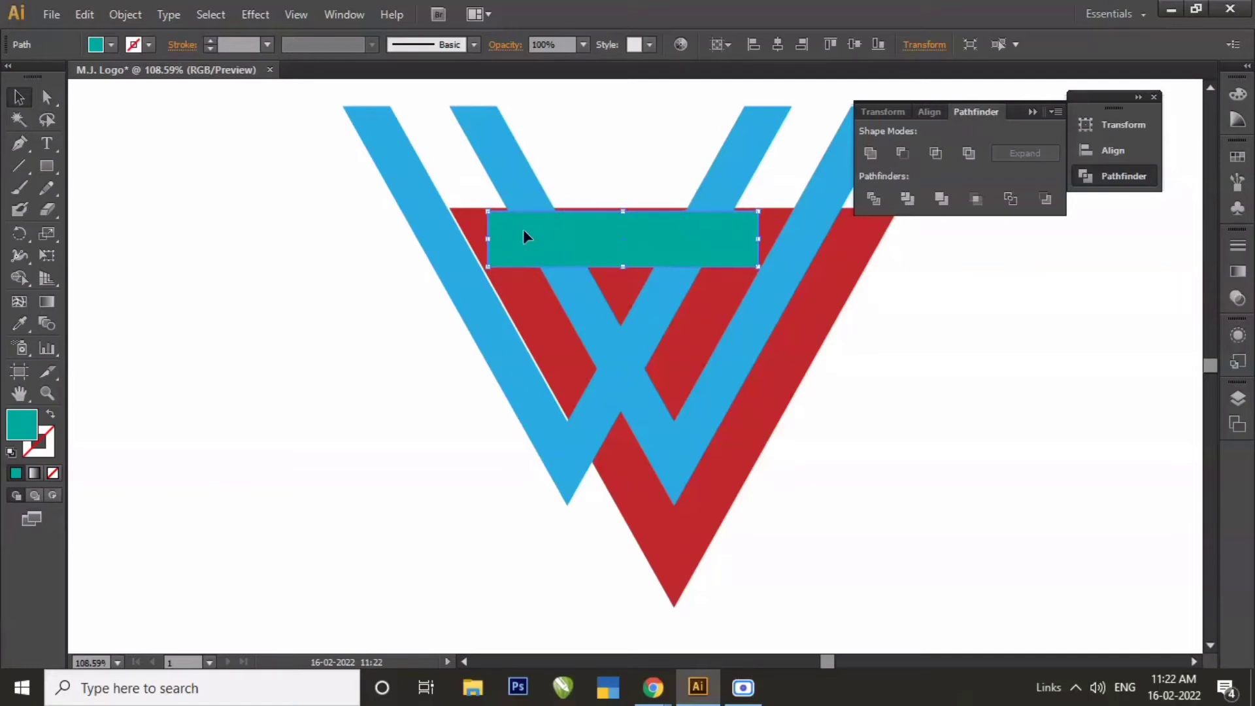
Trim the blue W shape with the teal rectangle and ungroup the resulting pieces.
click(588, 159)
click(567, 246)
shift+click(501, 141)
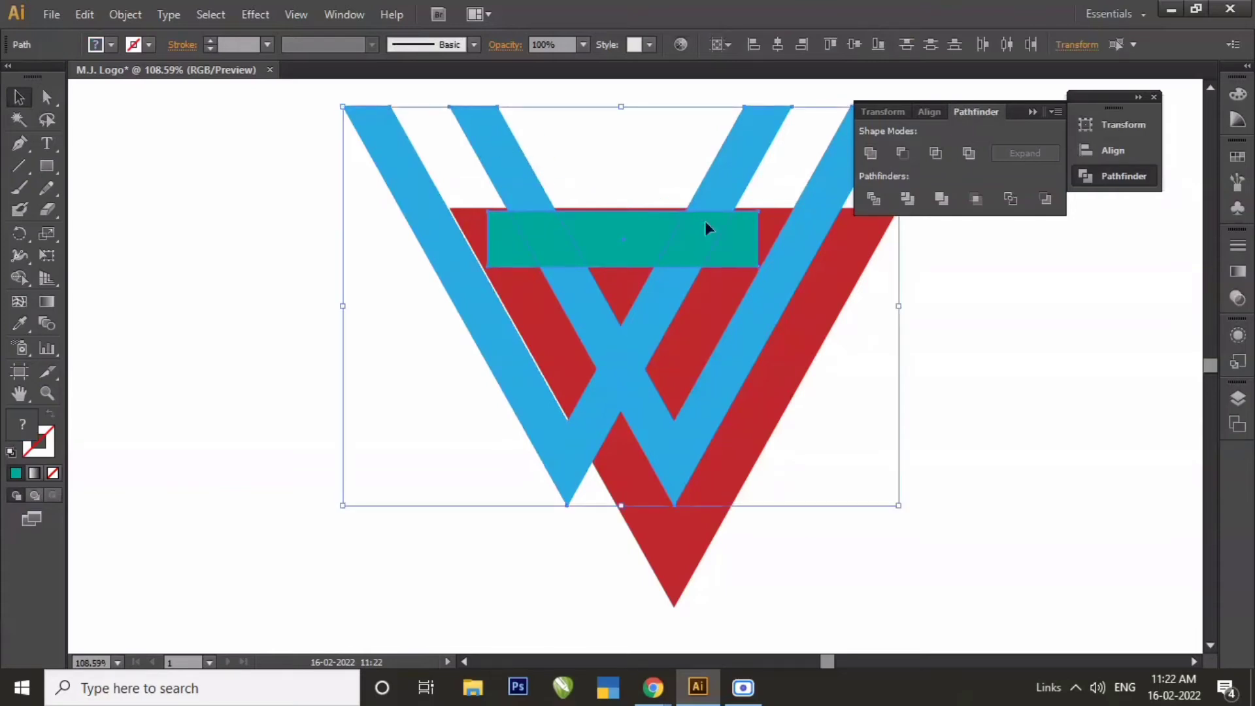
click(908, 199)
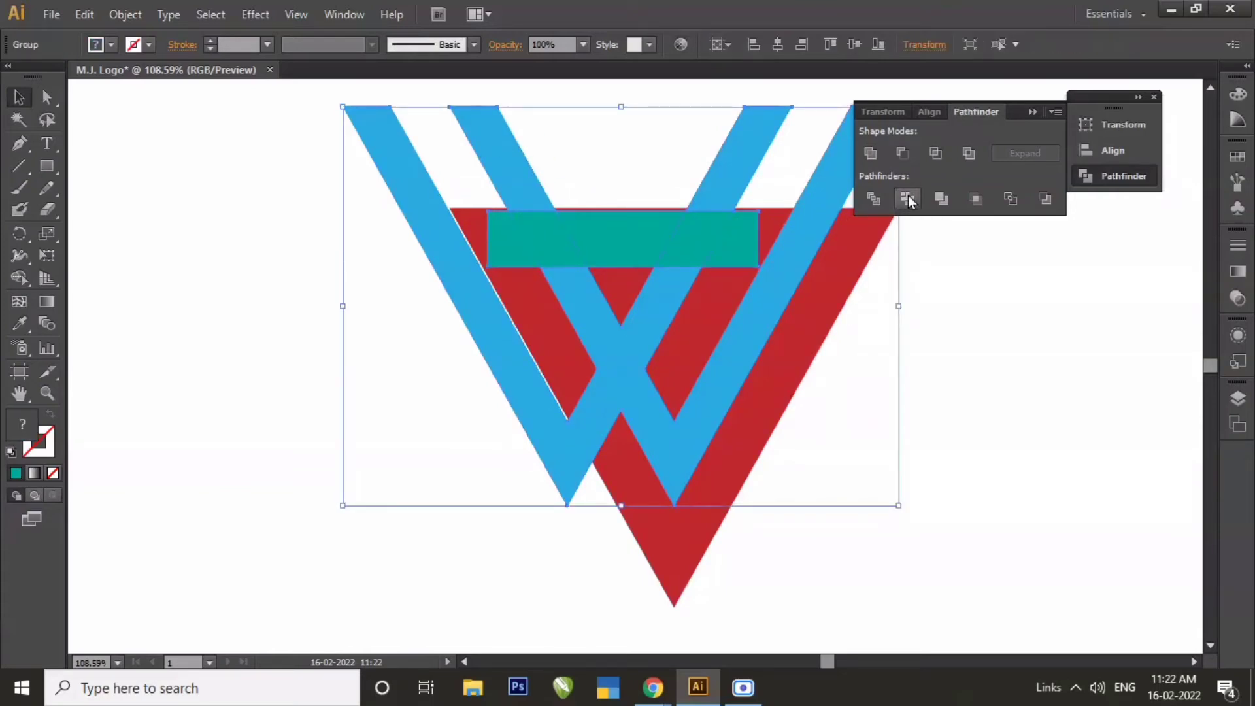
right_click(704, 243)
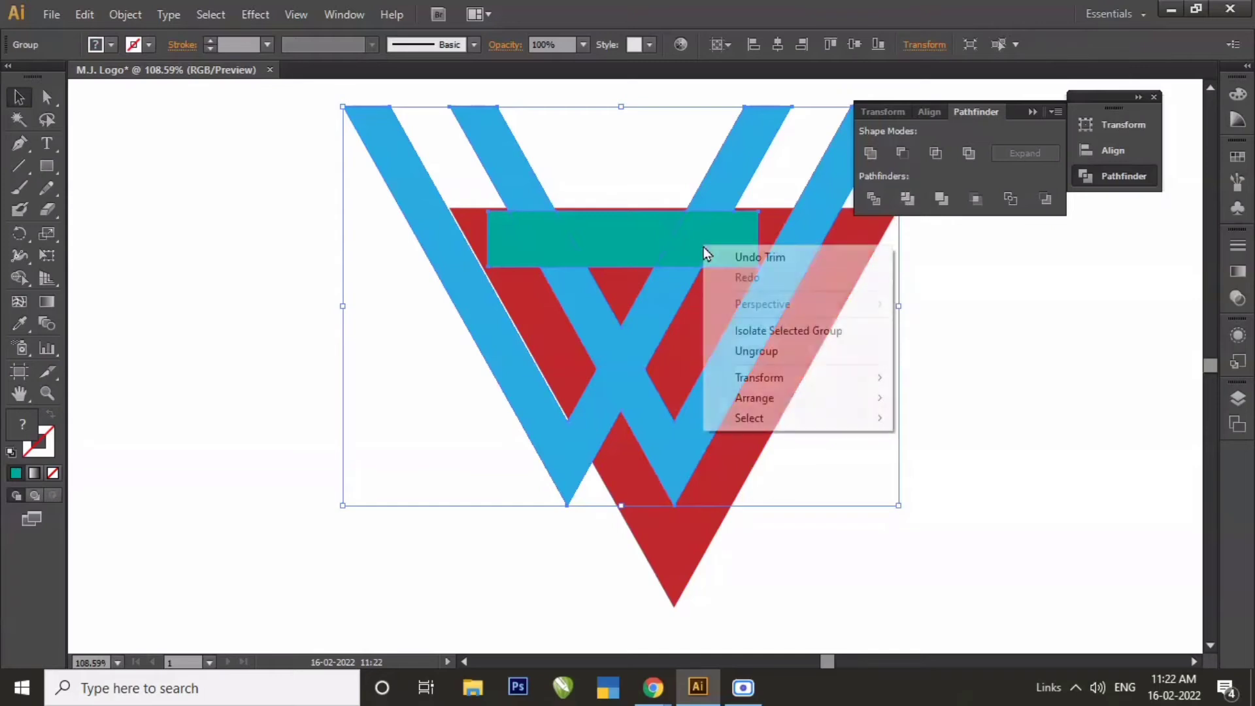
click(729, 353)
click(964, 358)
Delete the teal rectangle and the two blue arm stubs cut off above it.
click(657, 235)
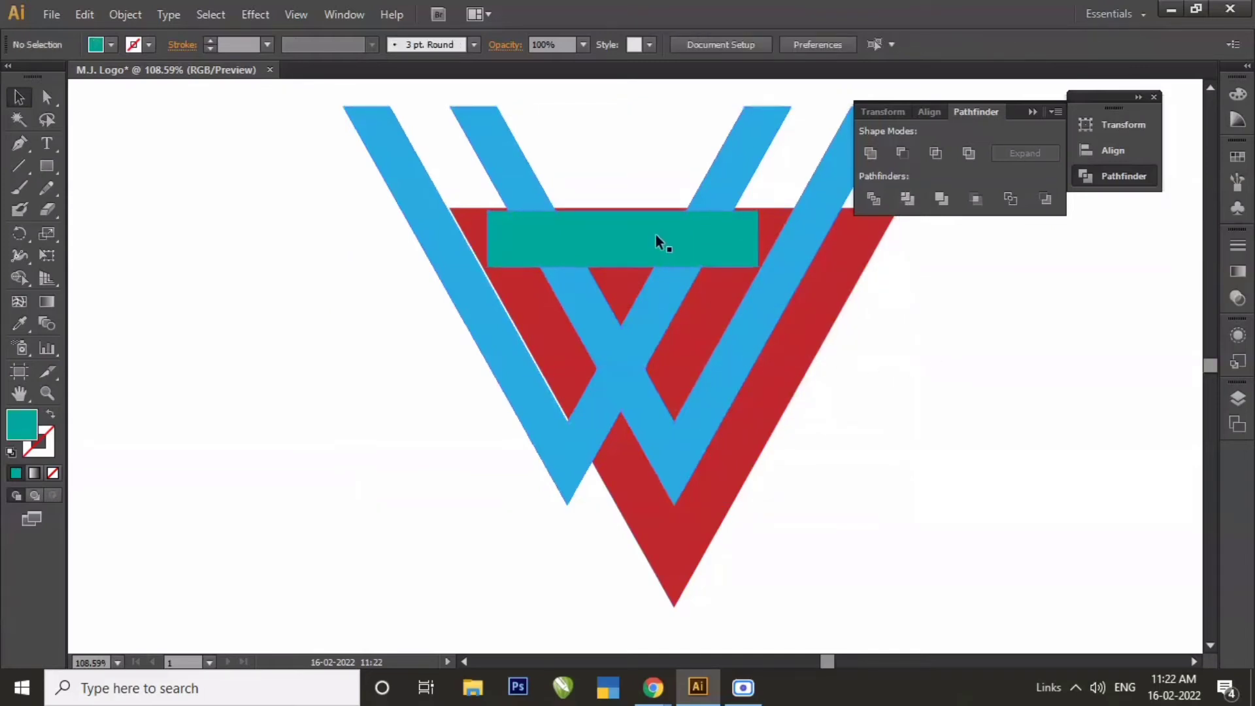
key(Delete)
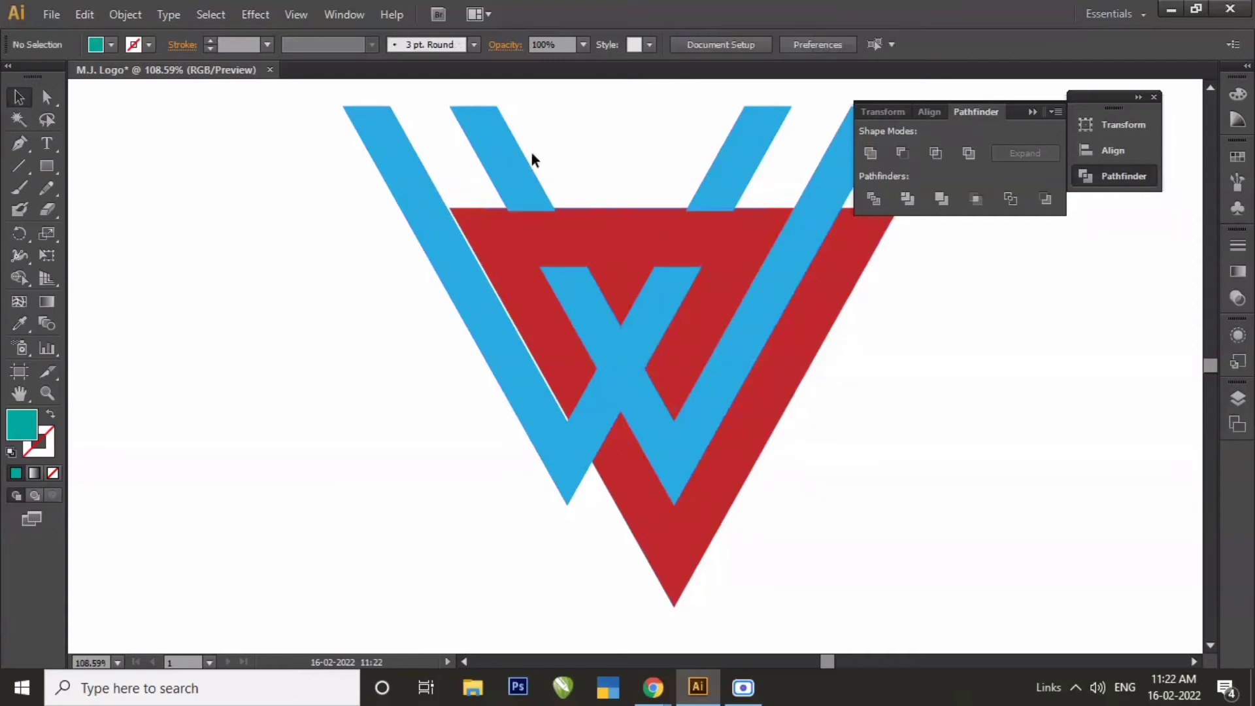
click(508, 149)
key(Delete)
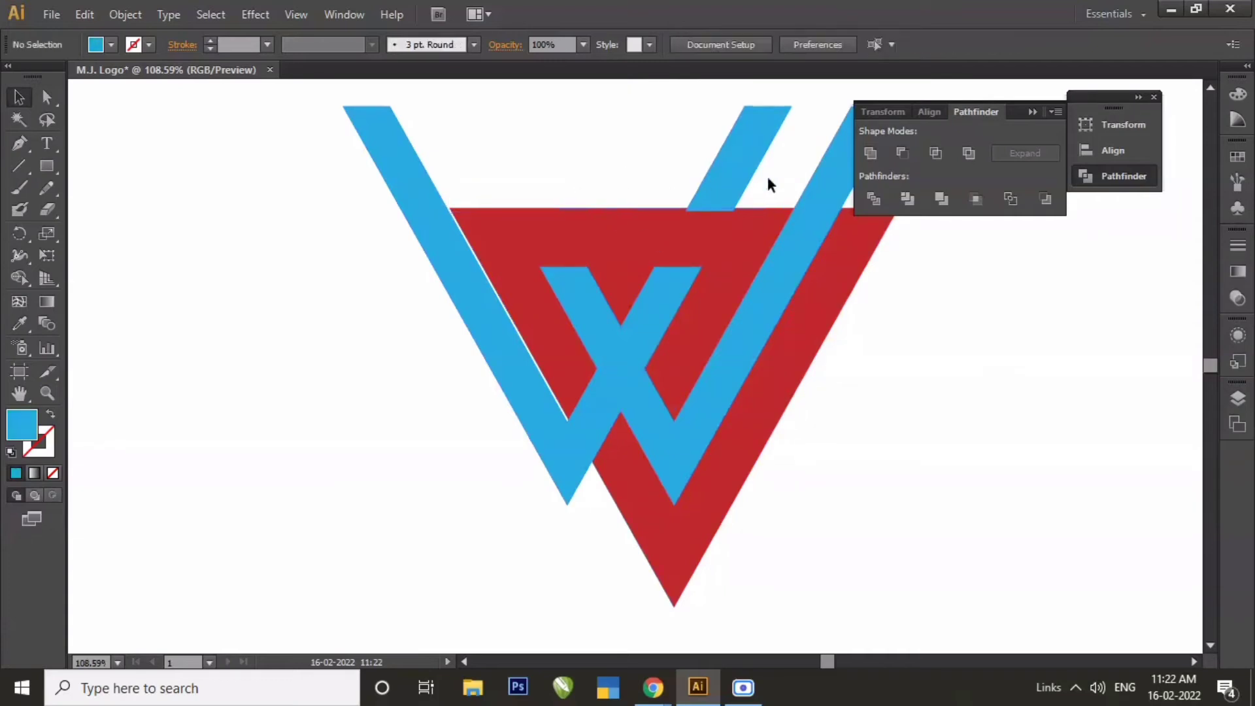
click(738, 171)
key(Delete)
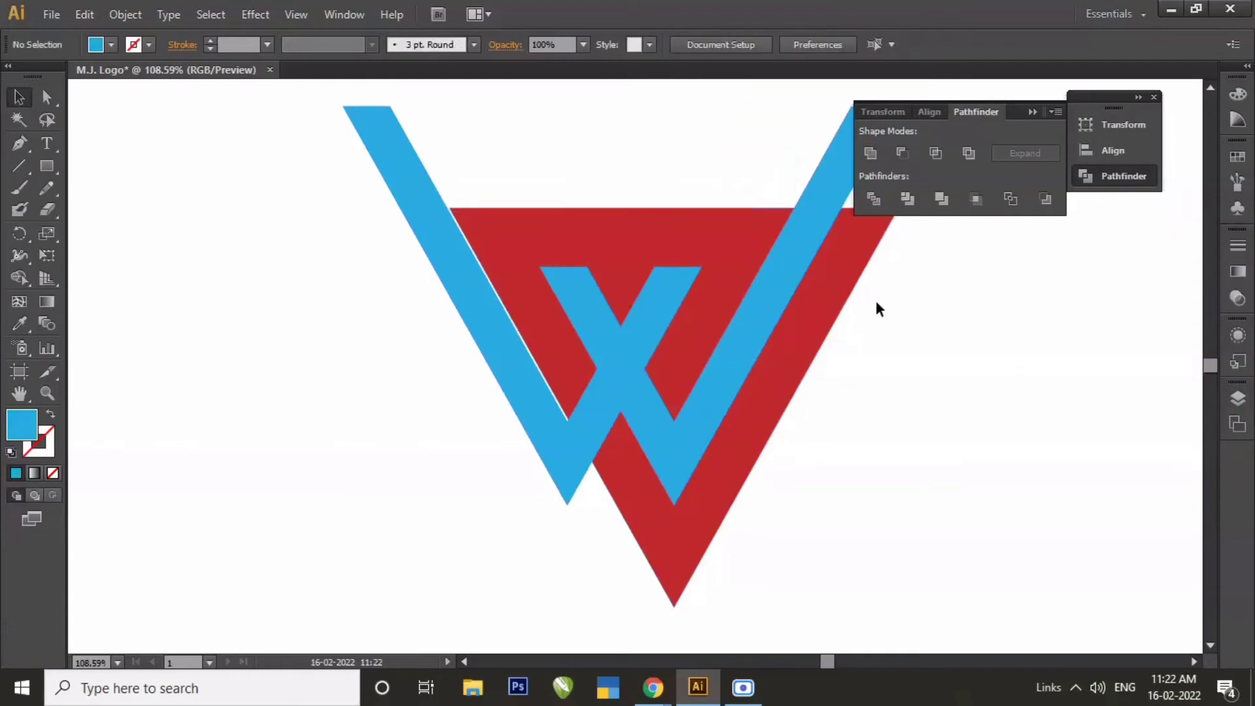
Trim the red triangle with the blue W shape on top of it.
drag(936, 299, 657, 464)
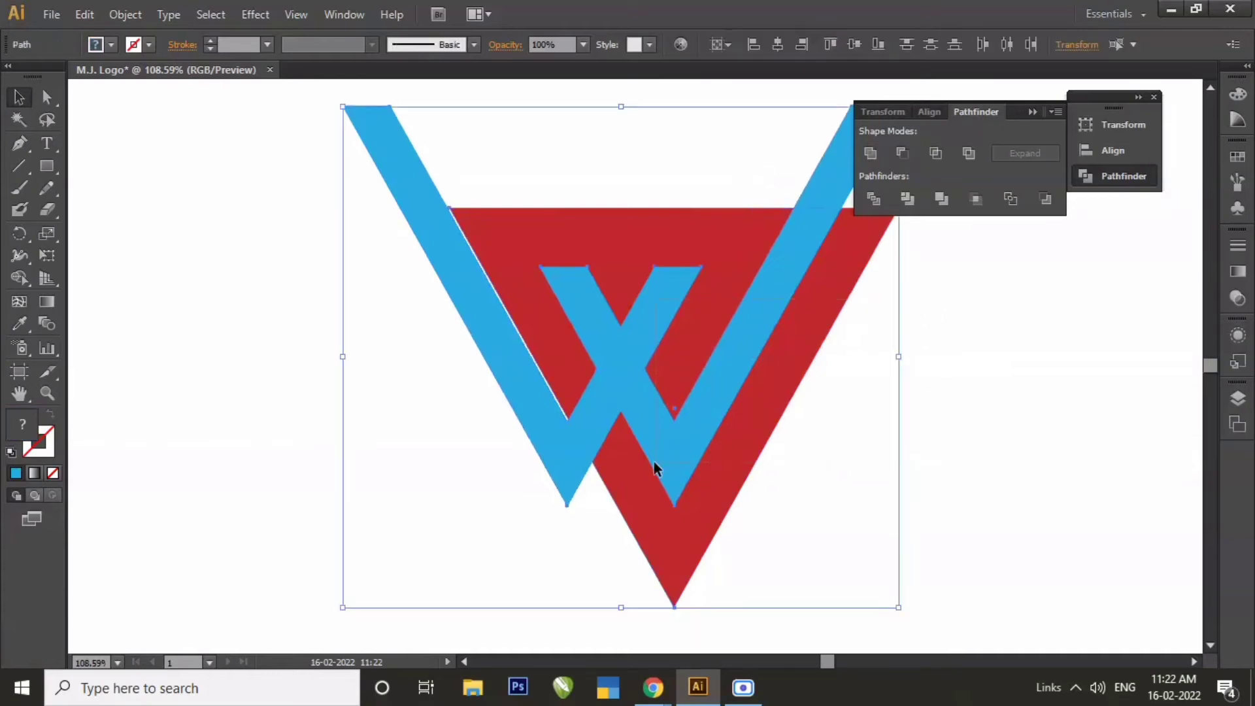
click(913, 195)
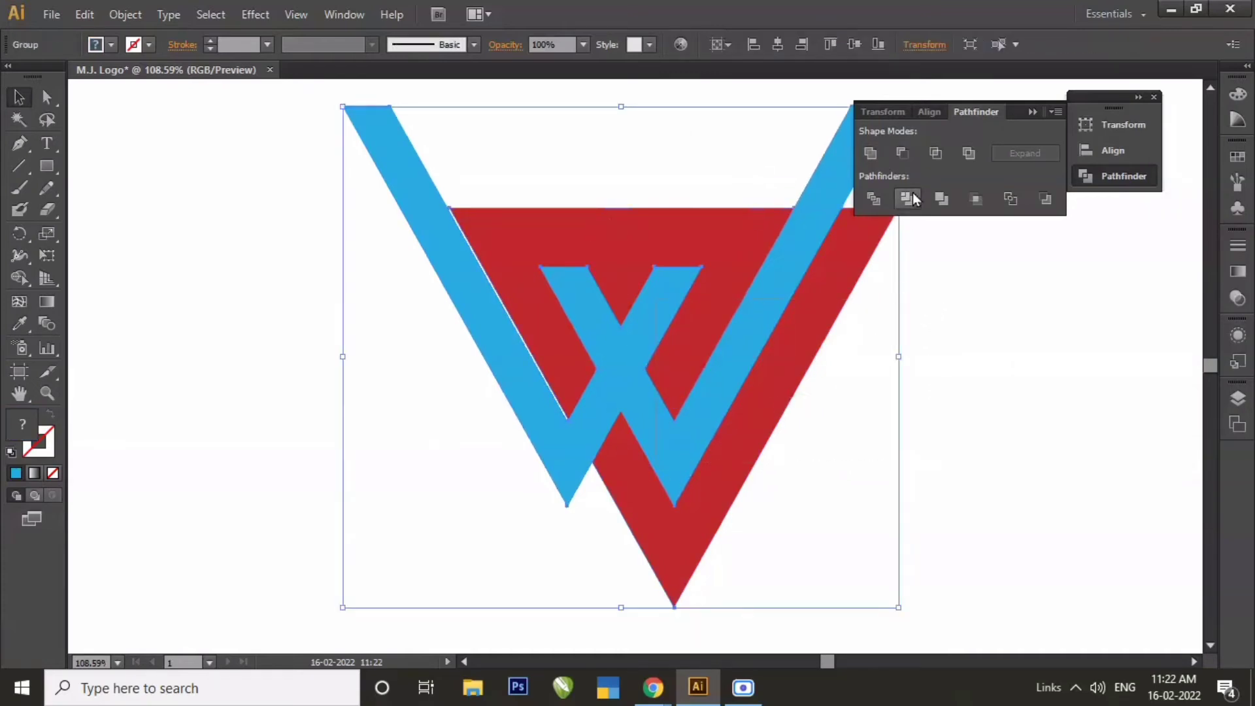
click(966, 296)
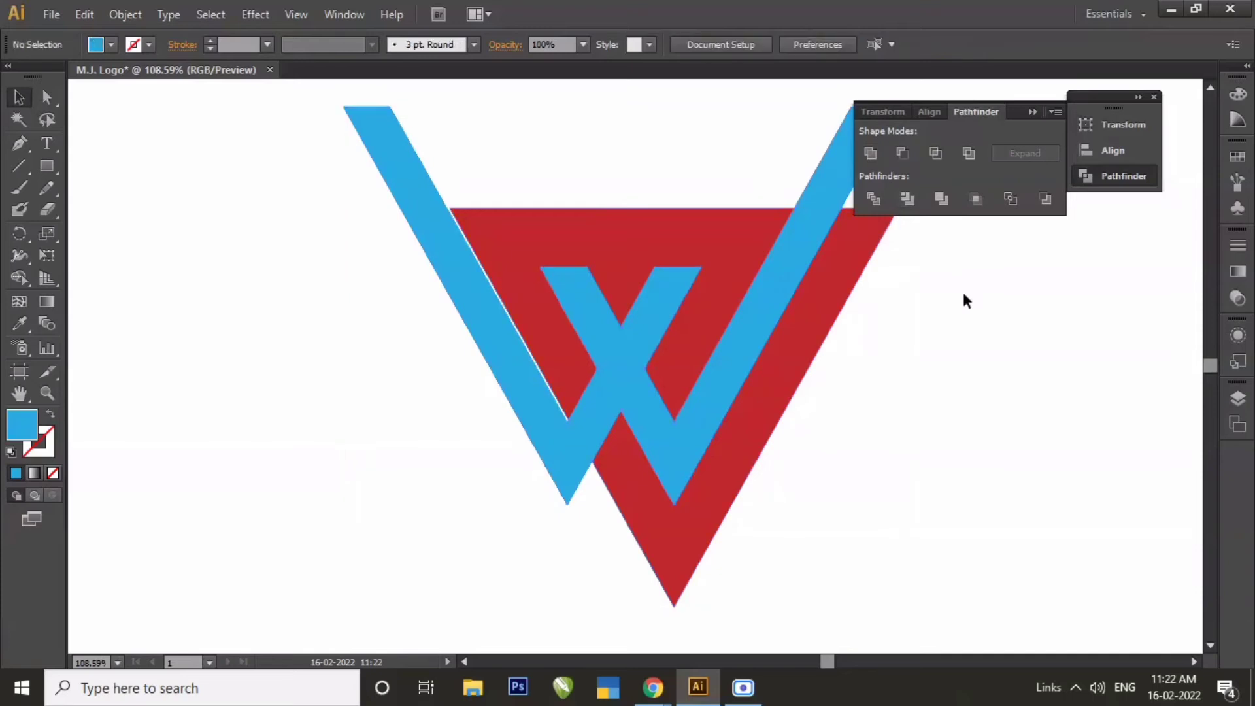
click(725, 341)
drag(732, 344, 314, 320)
key(ctrl+z)
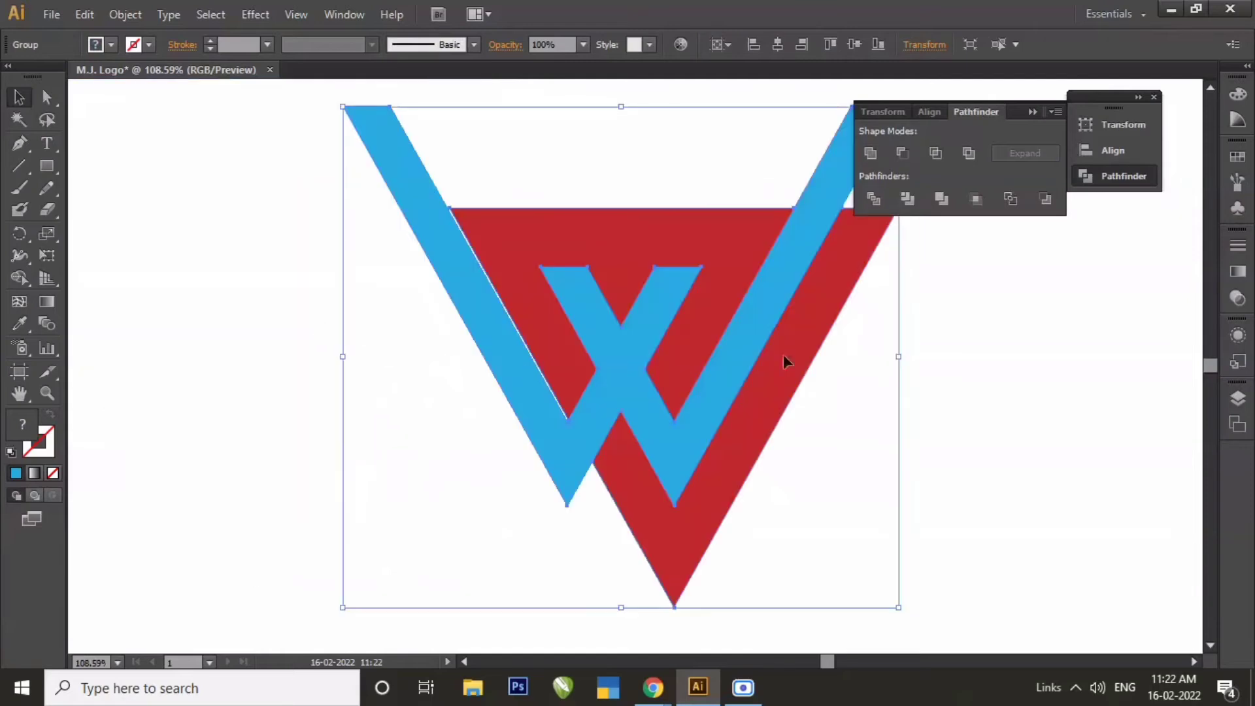
Ungroup the trimmed red and blue shapes and clear the selection.
right_click(755, 316)
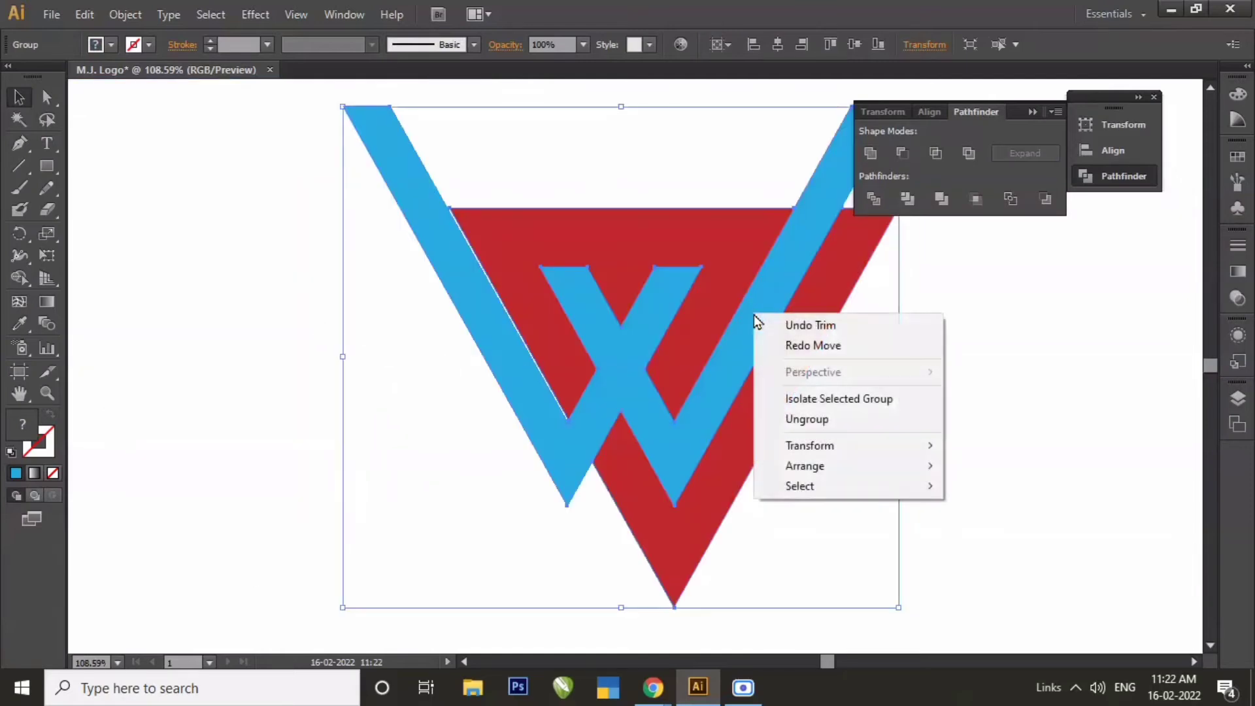
click(802, 420)
click(998, 439)
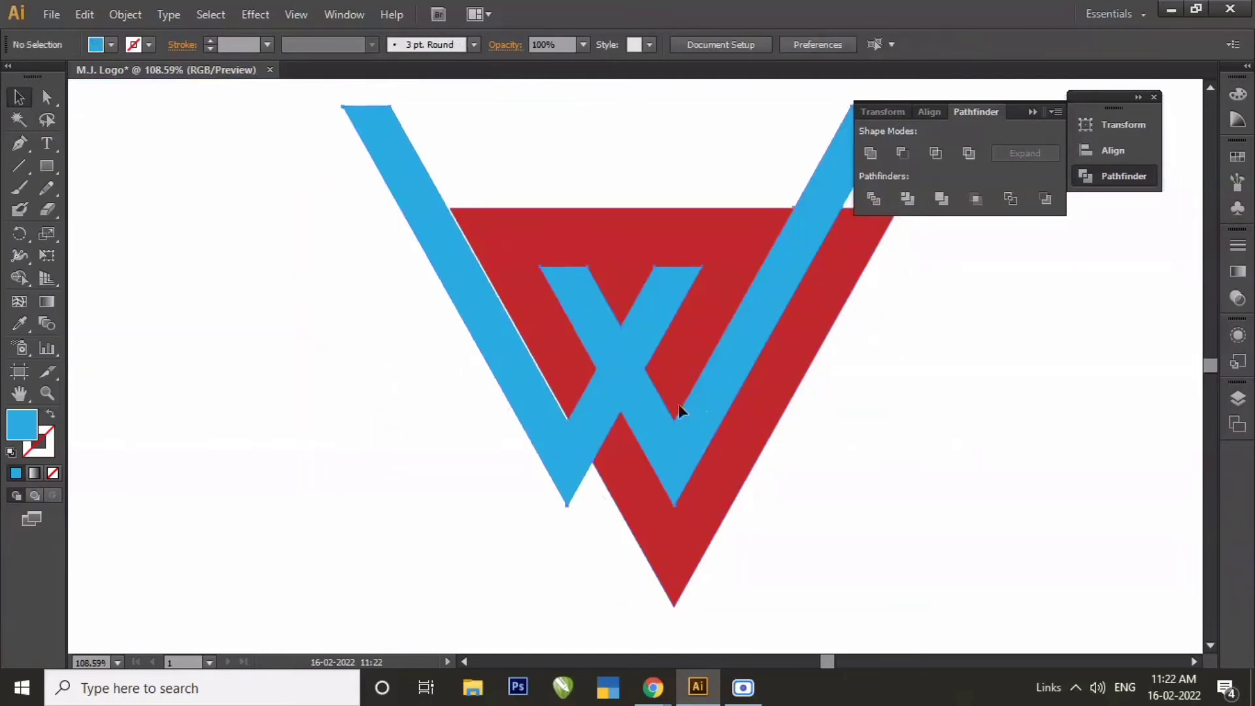
Move the blue W shape off the red triangle to its left and clear the selection.
drag(696, 407, 268, 406)
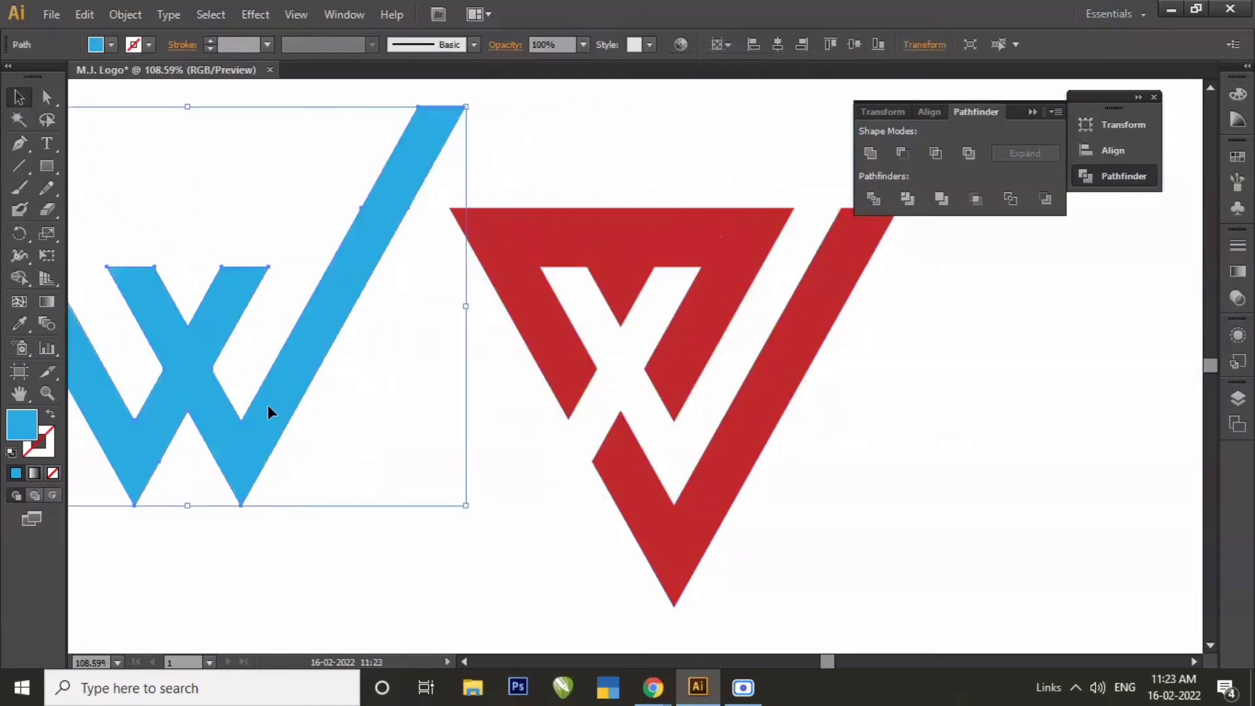
drag(256, 420, 336, 417)
click(458, 563)
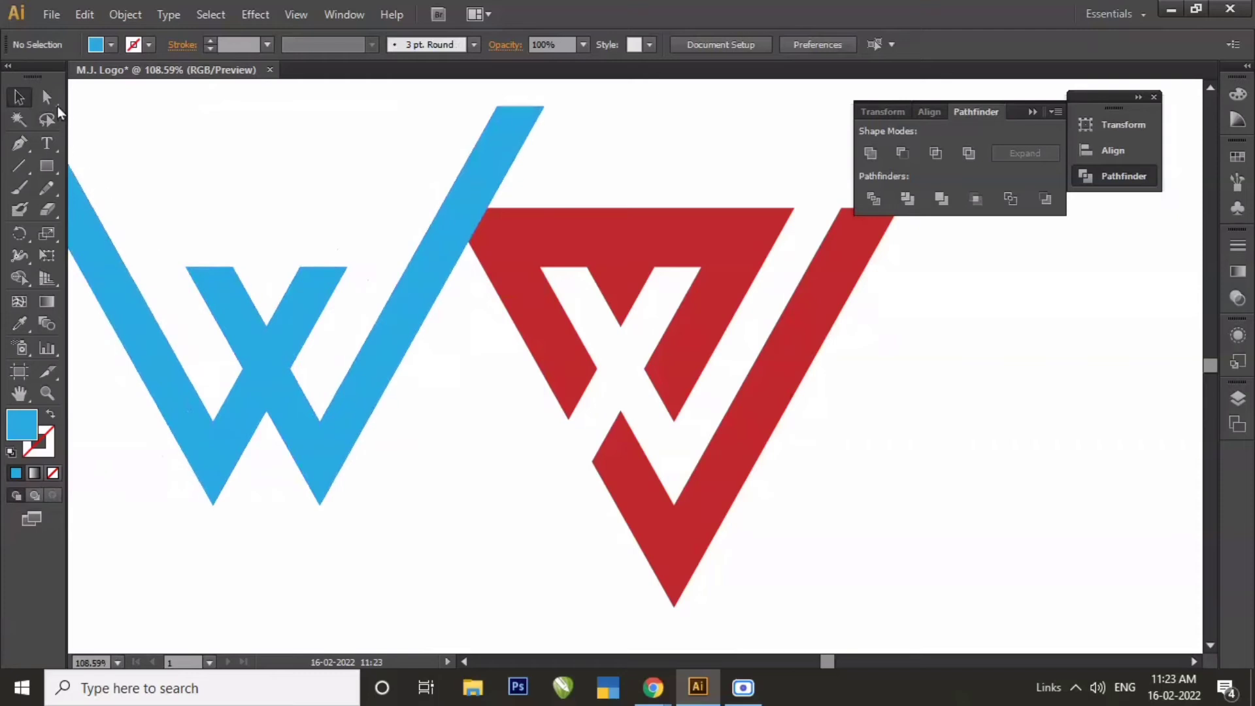
Delete the anchor point at the lower-left tip of the blue W shape and clear the selection.
key(a)
drag(171, 469, 237, 541)
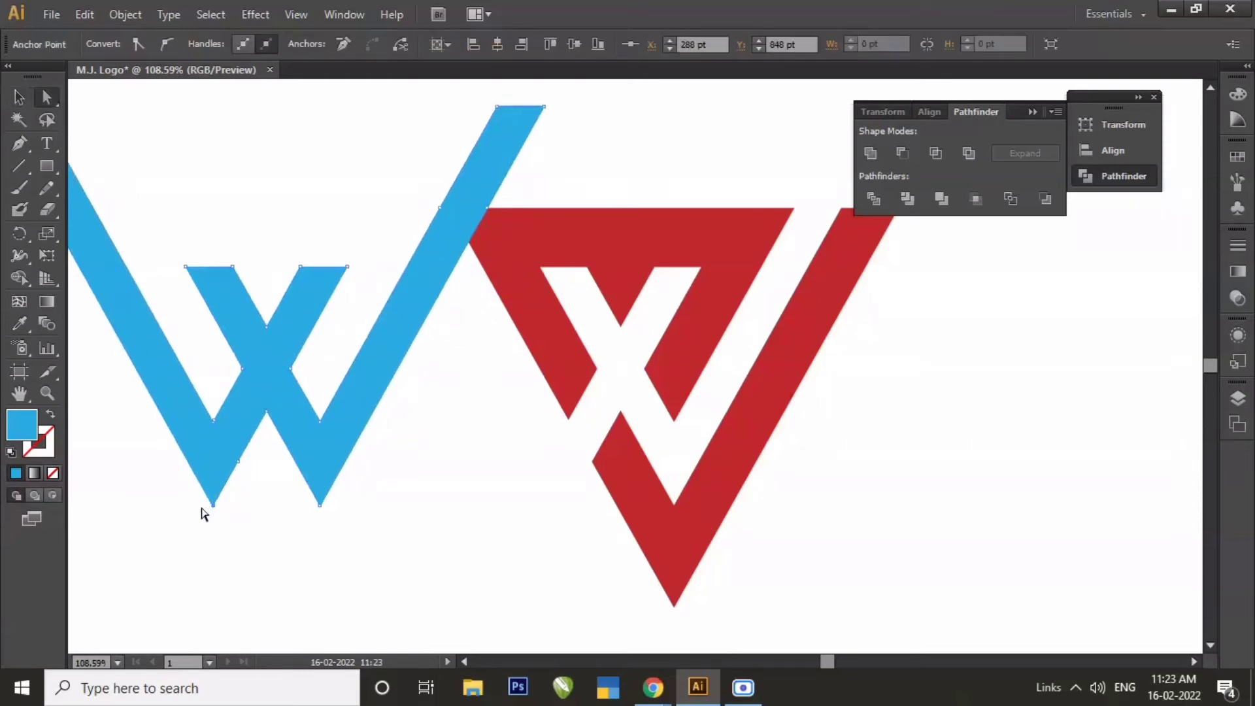
key(Delete)
click(18, 97)
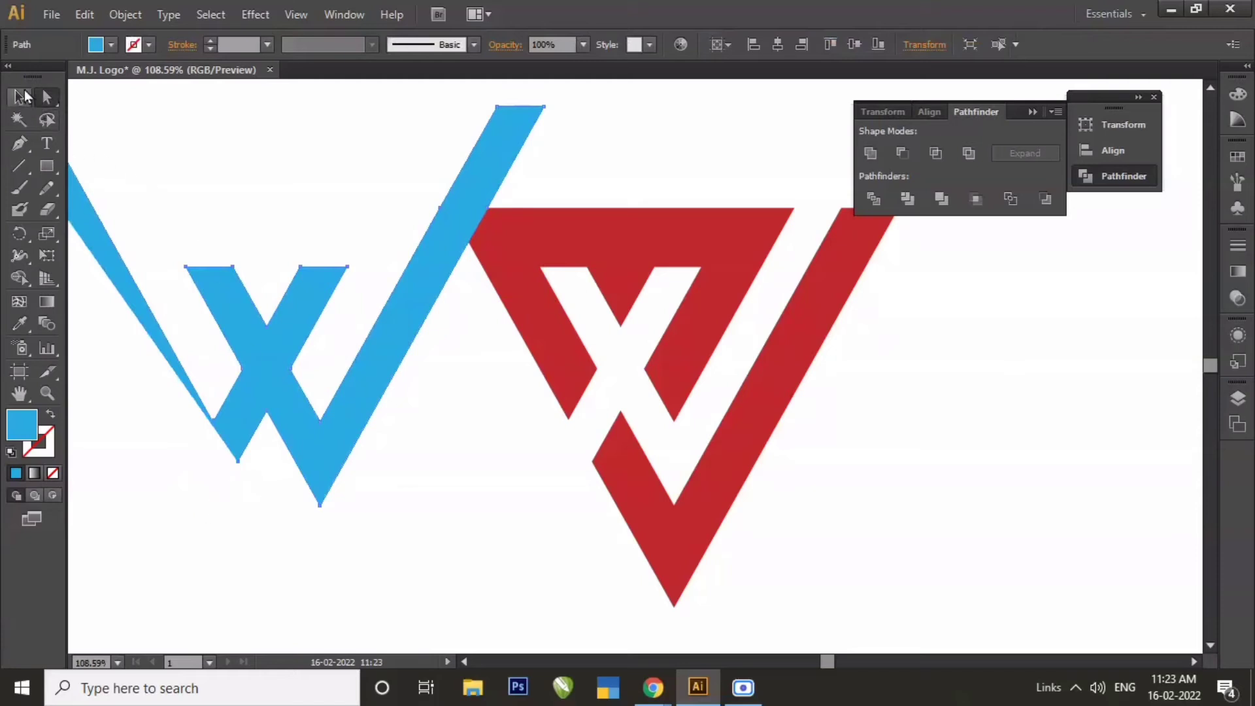
click(296, 597)
Move the blue W up so its lower tip overlaps the triangle's top edge, centred above the inner notch, and nudge it into place.
drag(404, 379, 616, 192)
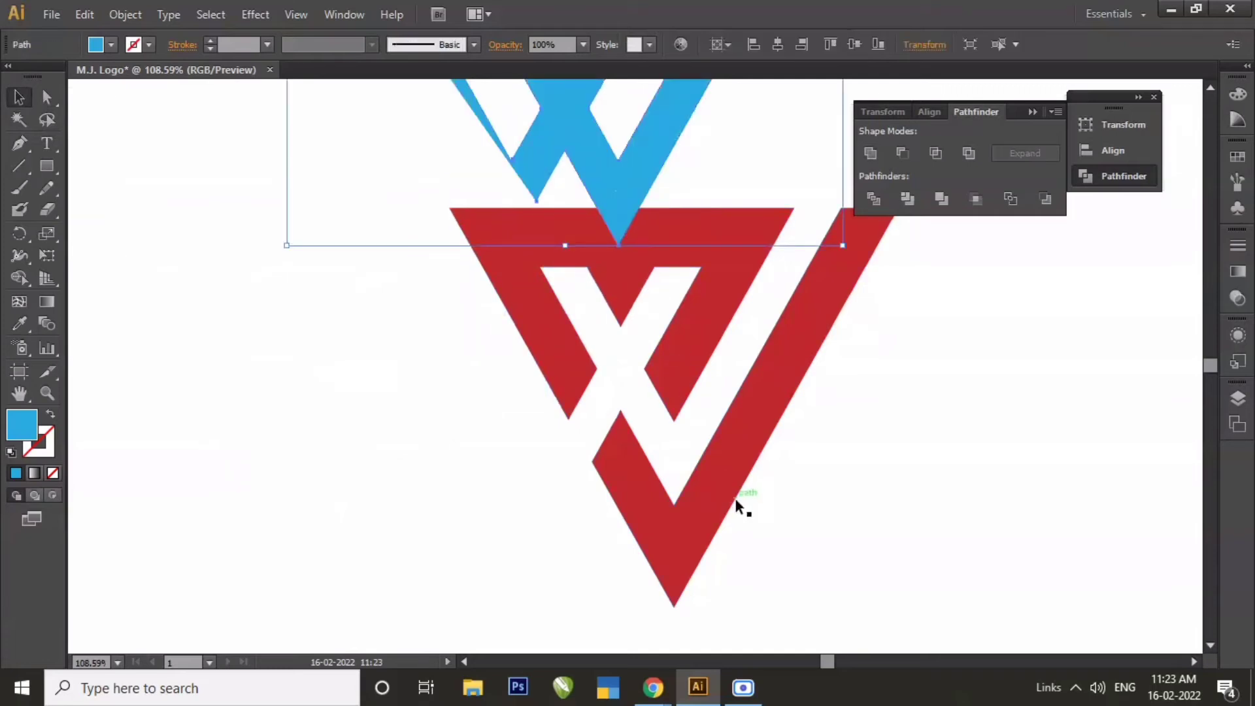
key(Right)
key(Right)
key(Right)
key(Up)
key(Up)
key(Up)
key(Up)
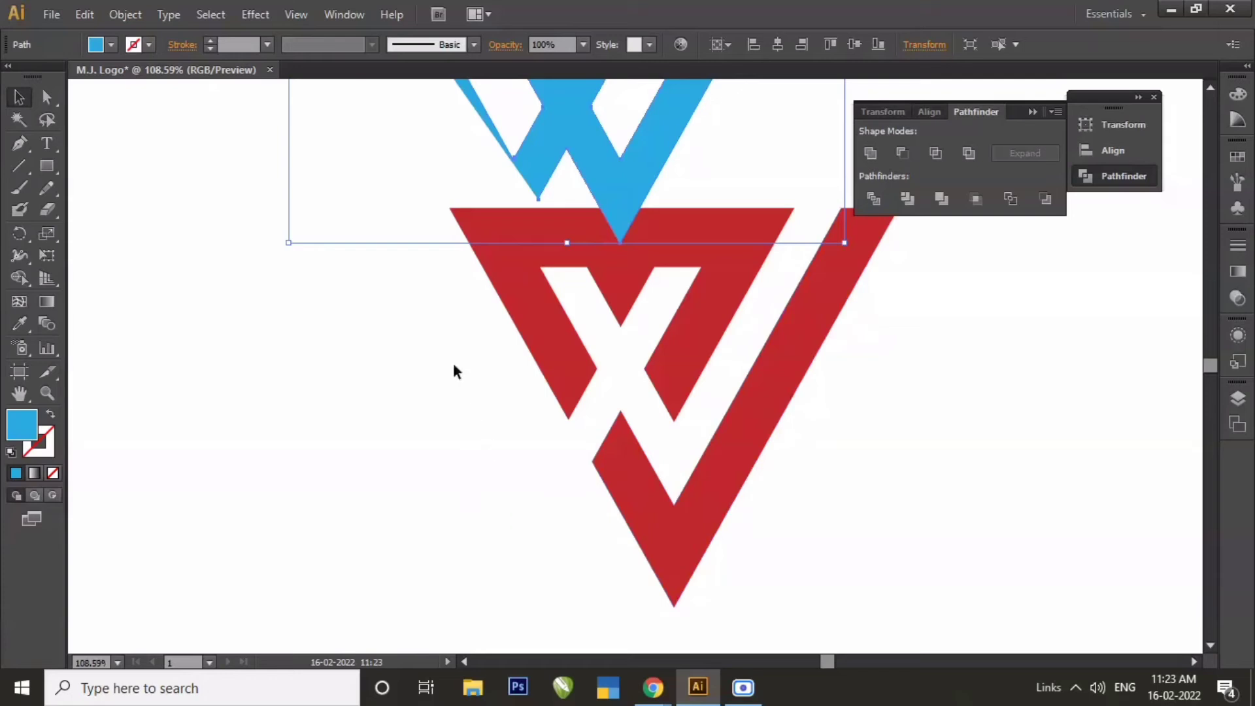
Trim the upper red M shape with the blue W tip and ungroup the resulting pieces.
drag(478, 192, 597, 414)
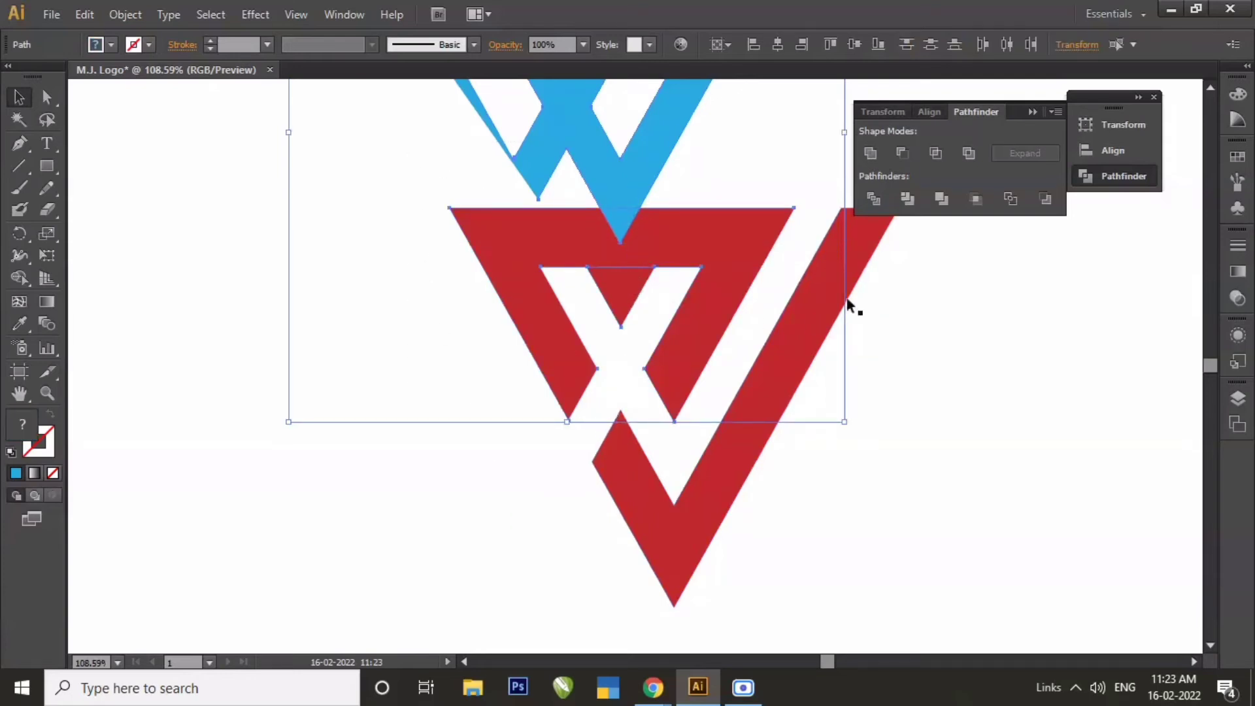
click(908, 197)
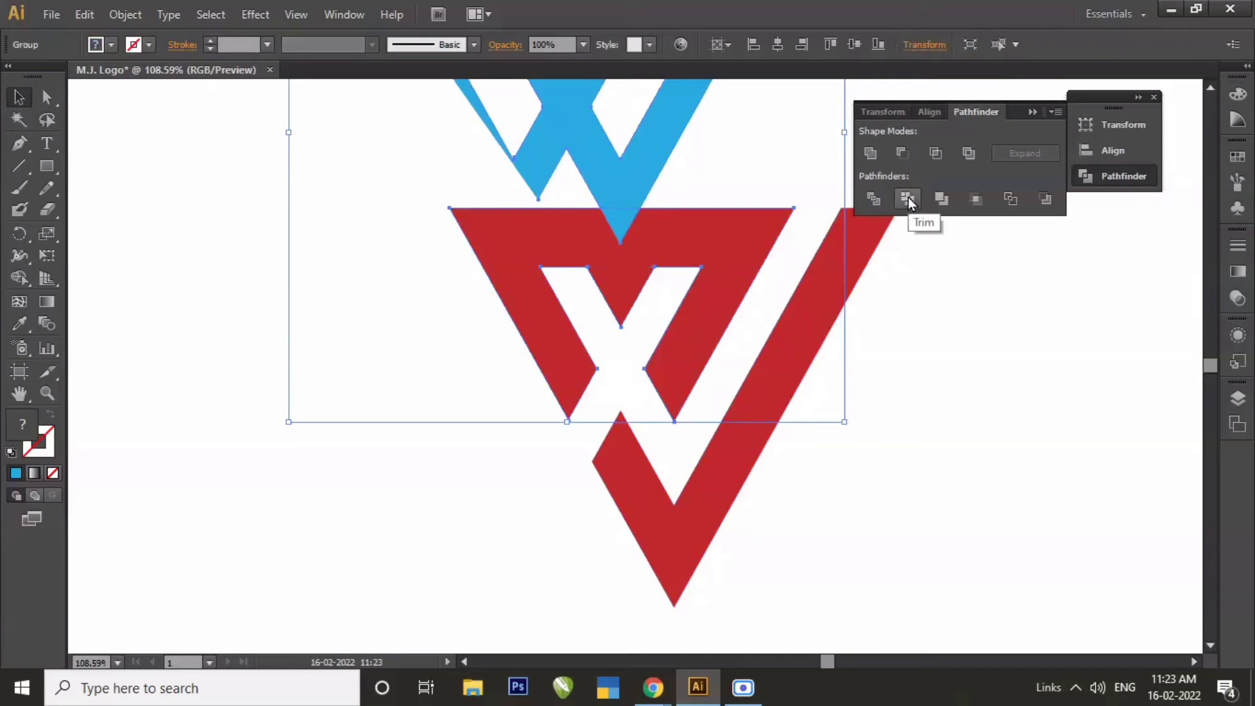
click(940, 333)
click(642, 182)
right_click(644, 185)
click(695, 283)
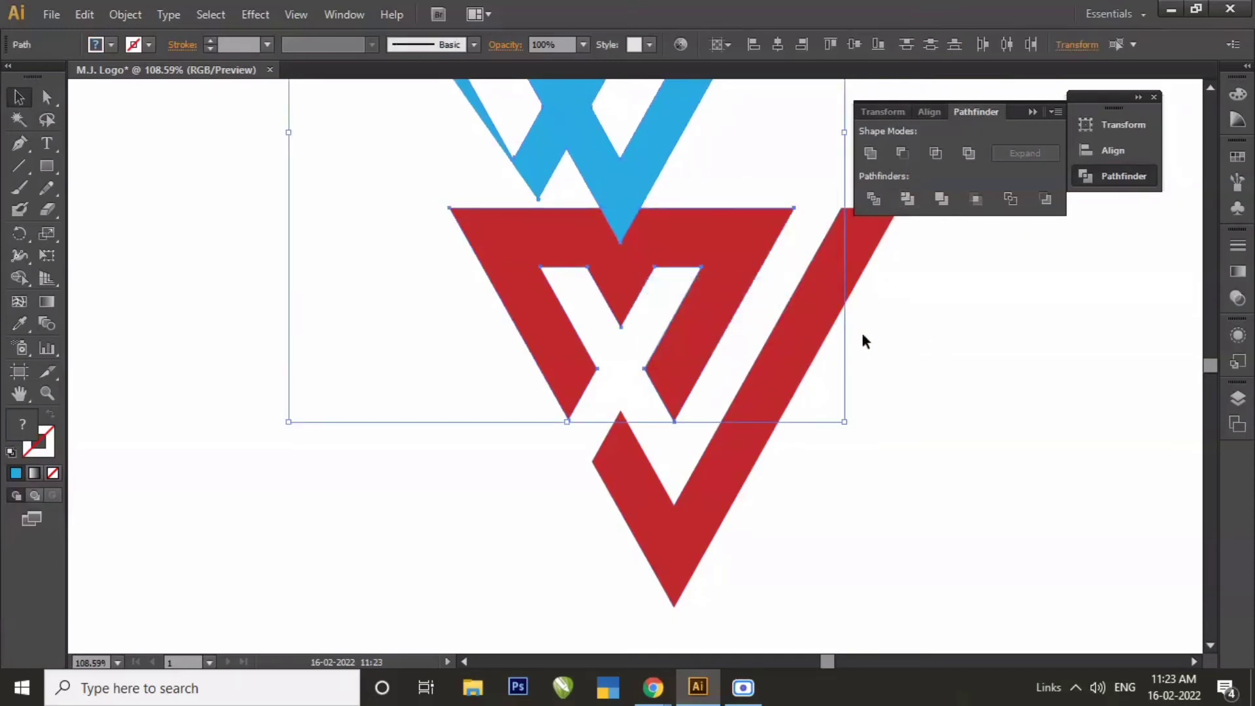
Move the blue W piece away from the red M and delete it, leaving nothing selected.
click(863, 334)
drag(502, 146, 327, 245)
click(961, 338)
drag(595, 196, 289, 478)
key(Delete)
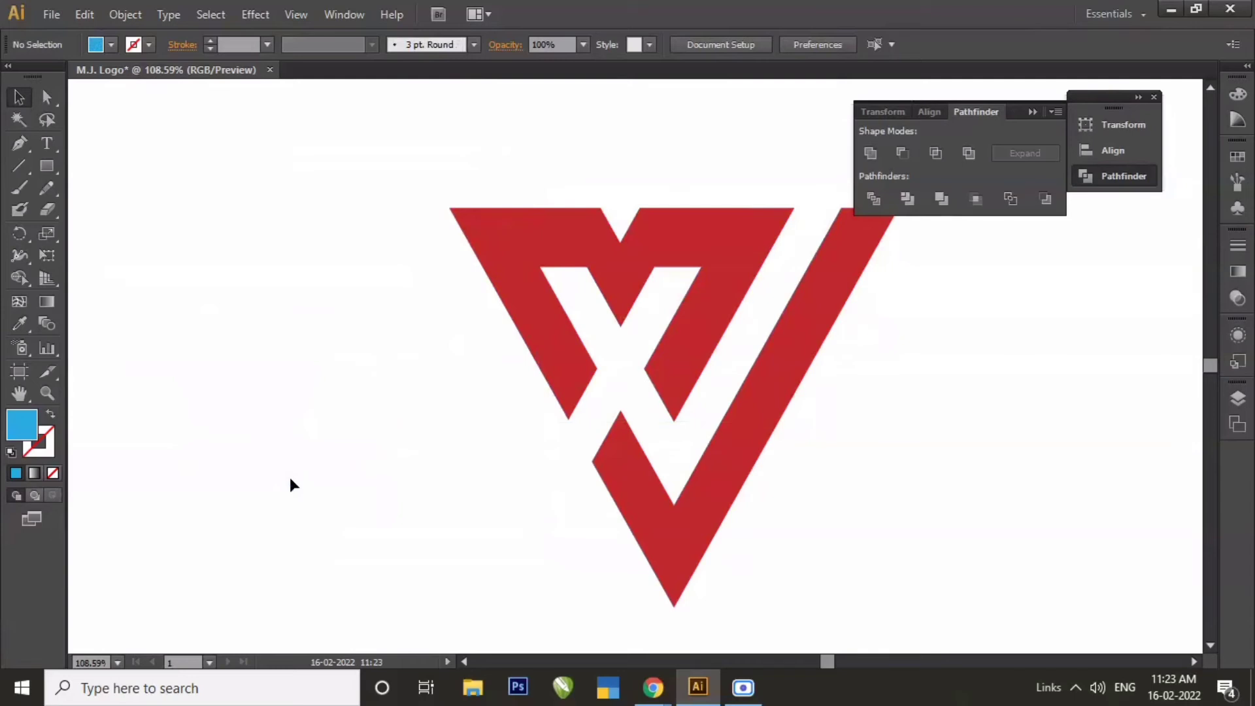
click(1030, 114)
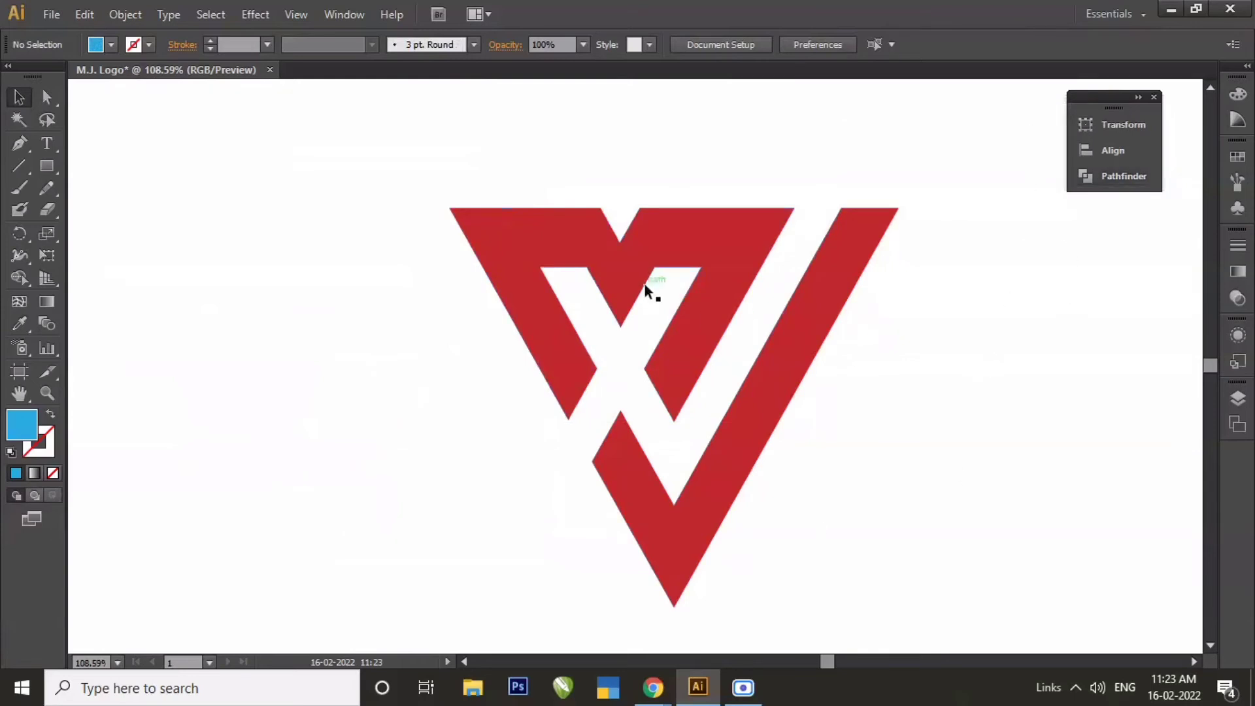
click(633, 225)
click(687, 174)
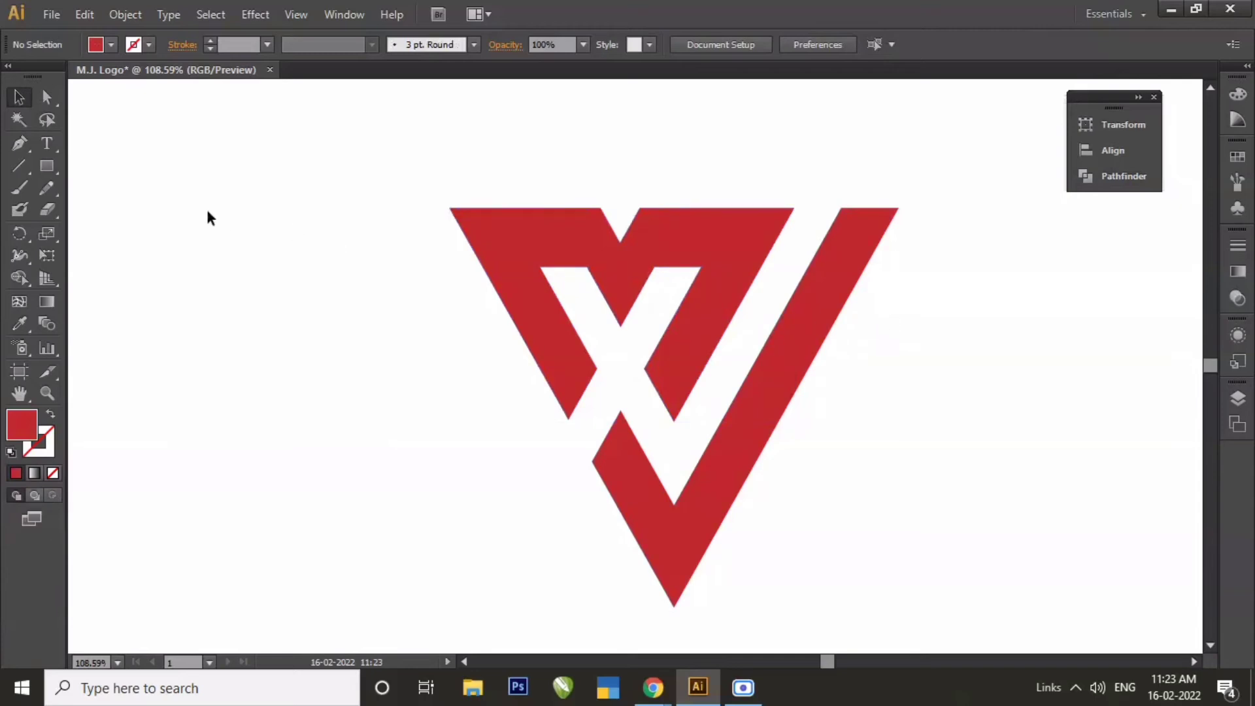
Draw a short horizontal line beside the logo, give it a 20 pt stroke, and lengthen it to the right.
click(23, 159)
drag(200, 239, 280, 239)
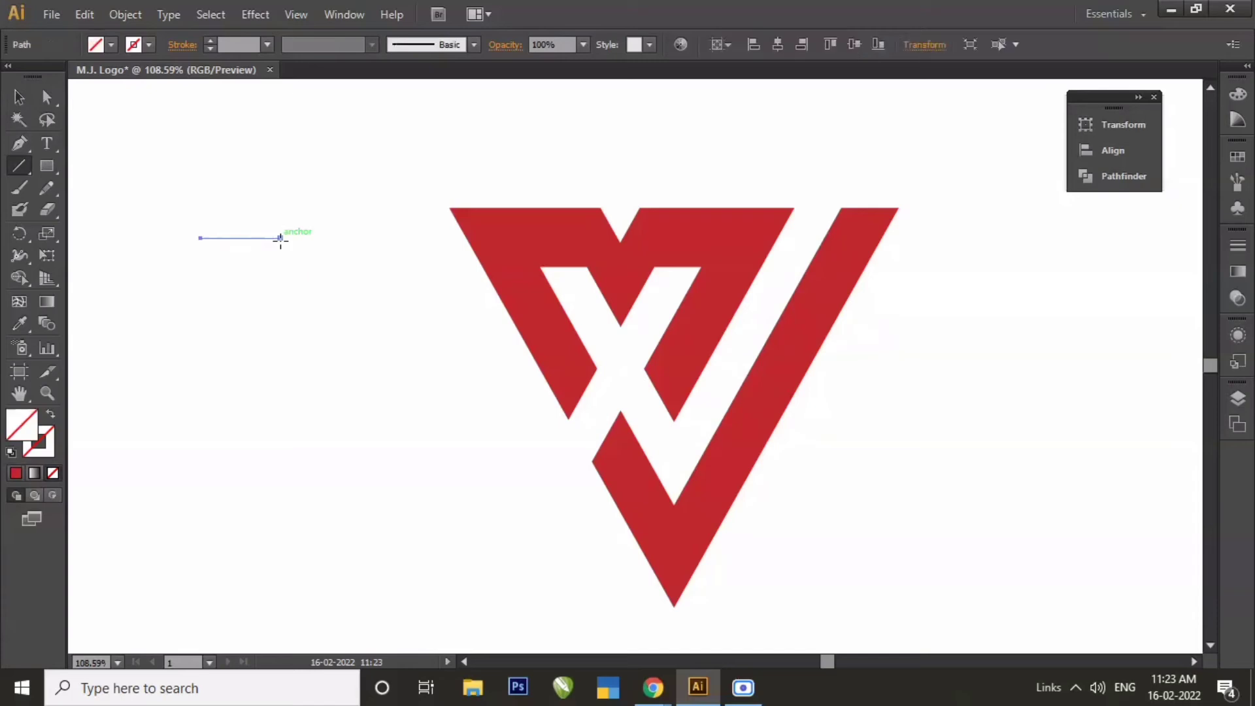
click(268, 44)
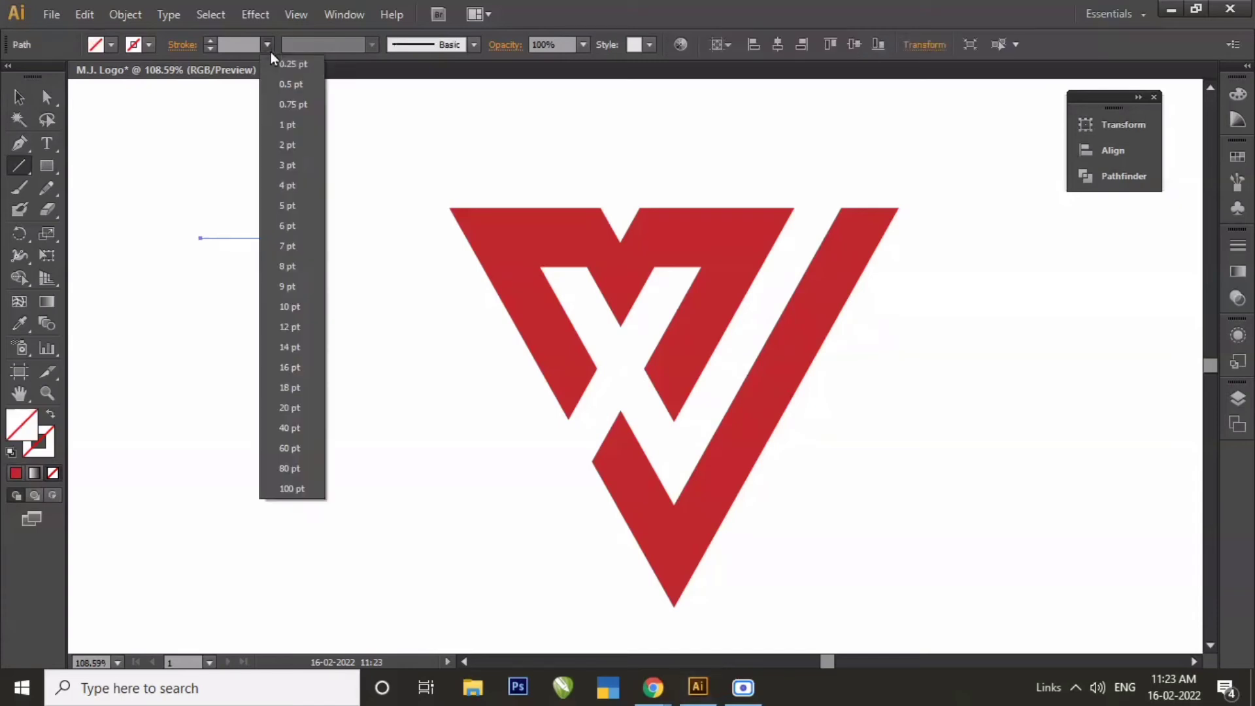
click(285, 408)
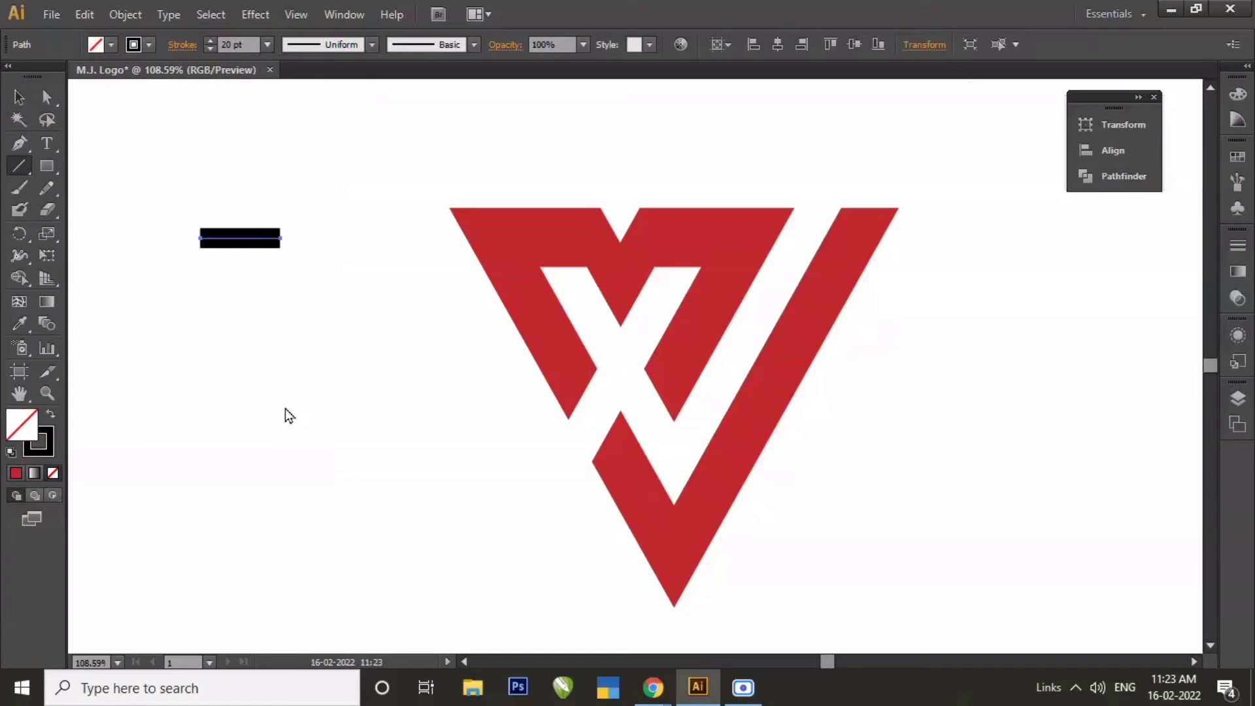
click(46, 96)
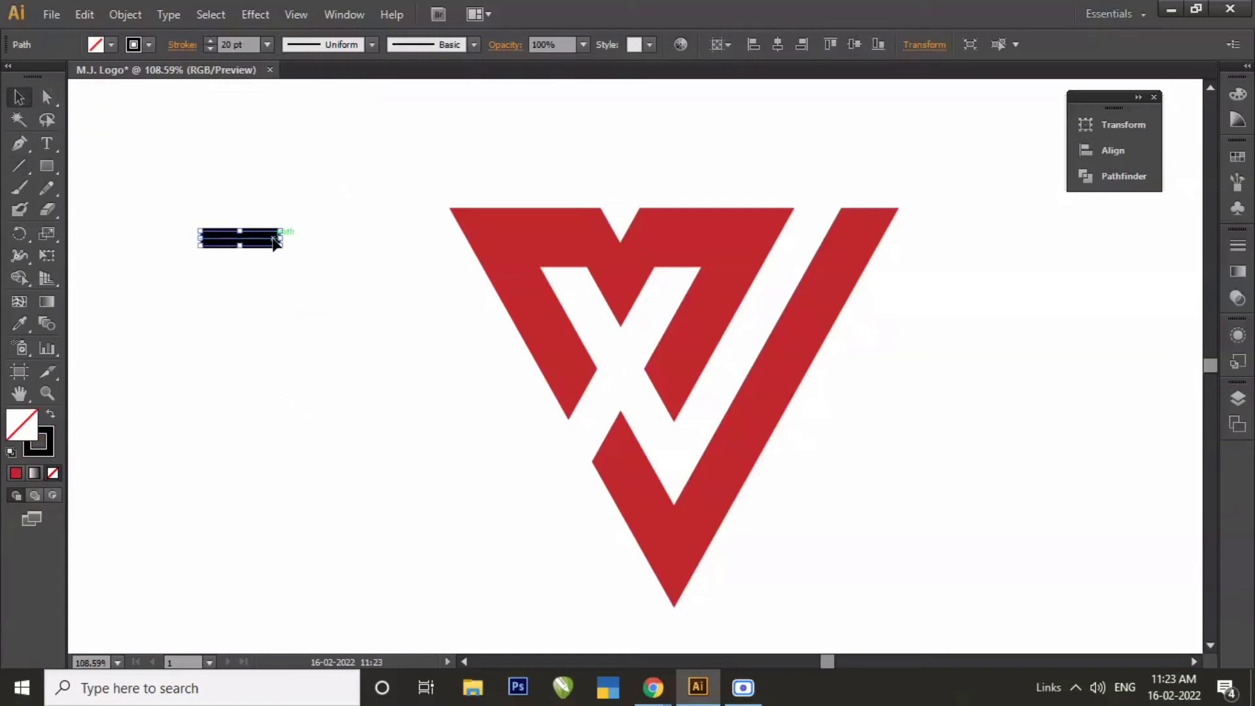
drag(281, 240, 335, 241)
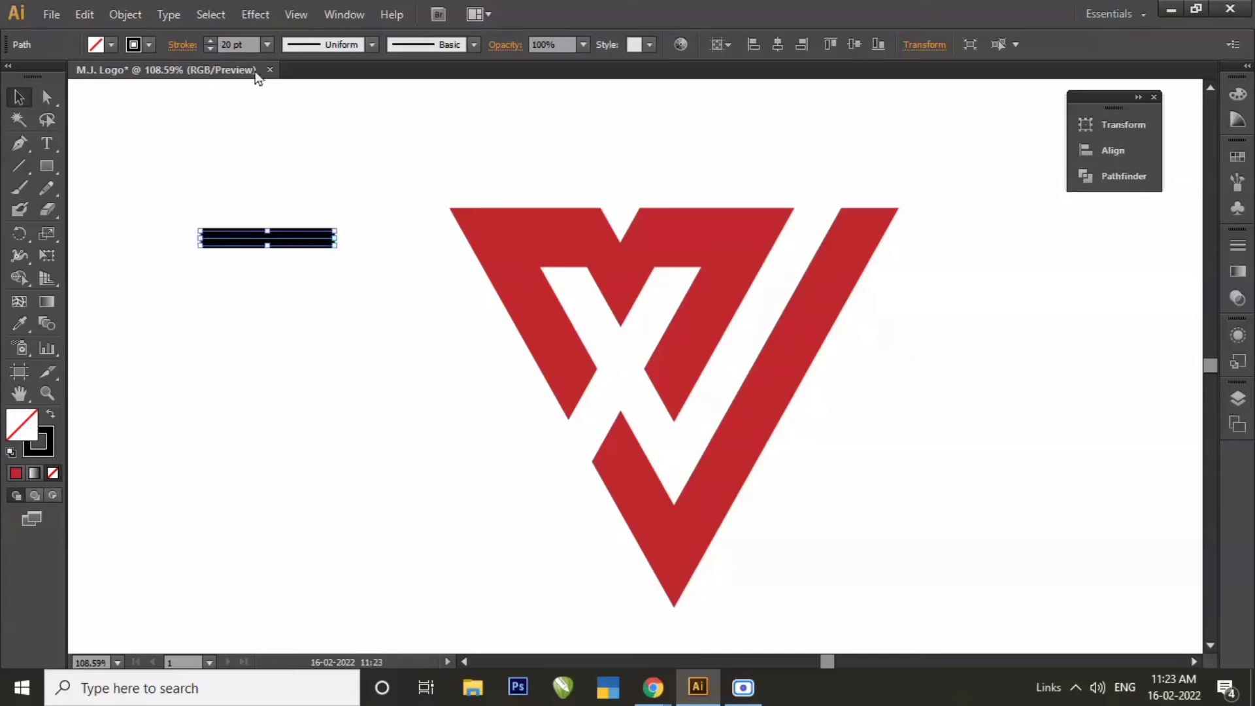
Expand the line's fill and stroke and place the black bar across the upper part of the J's long arm.
click(134, 13)
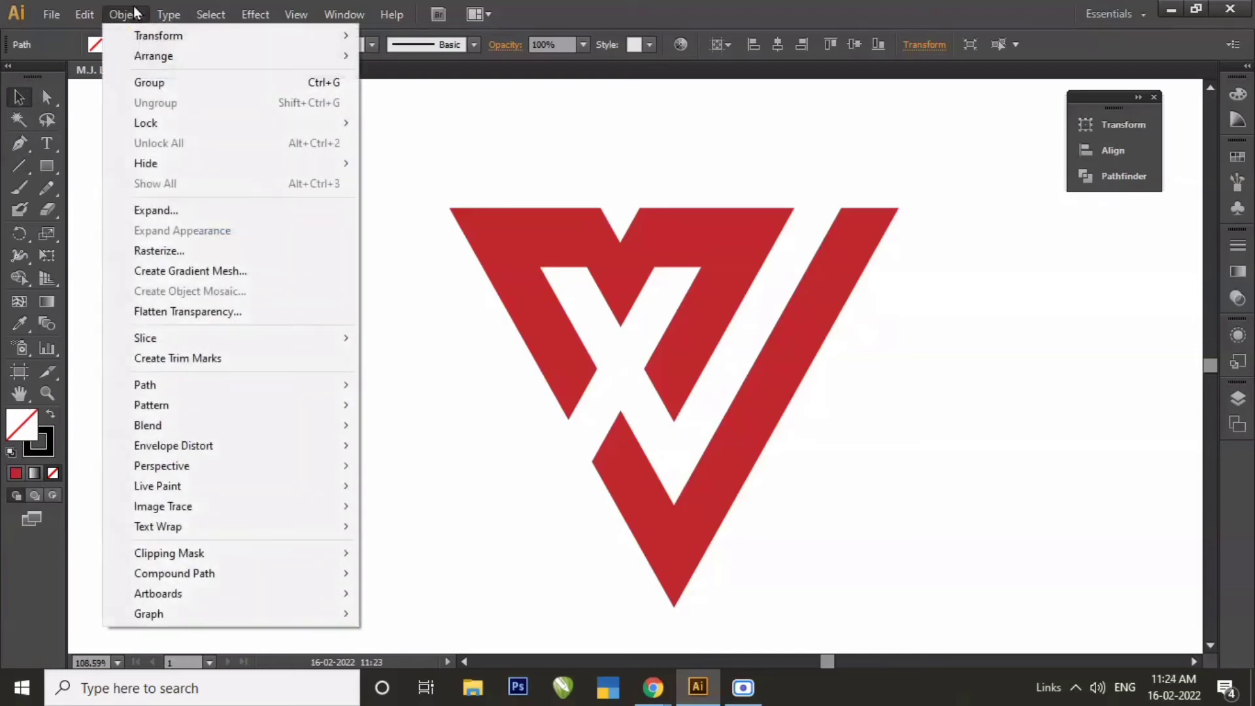
click(152, 210)
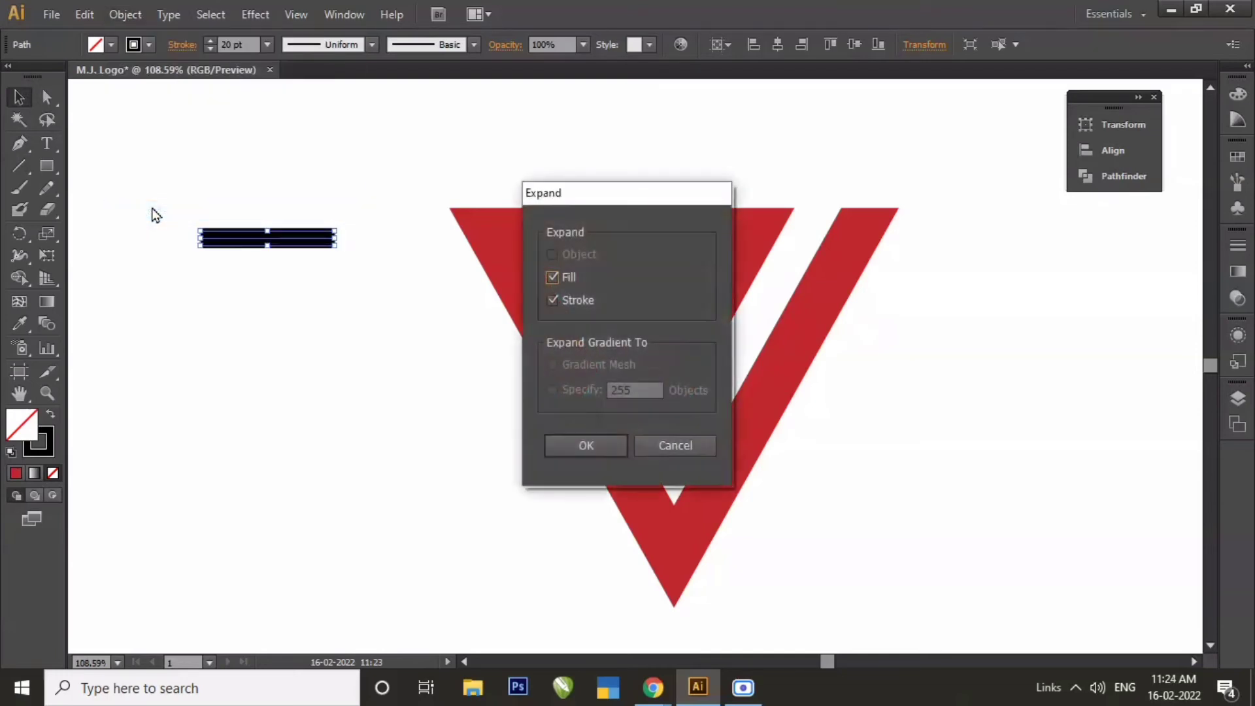
click(569, 448)
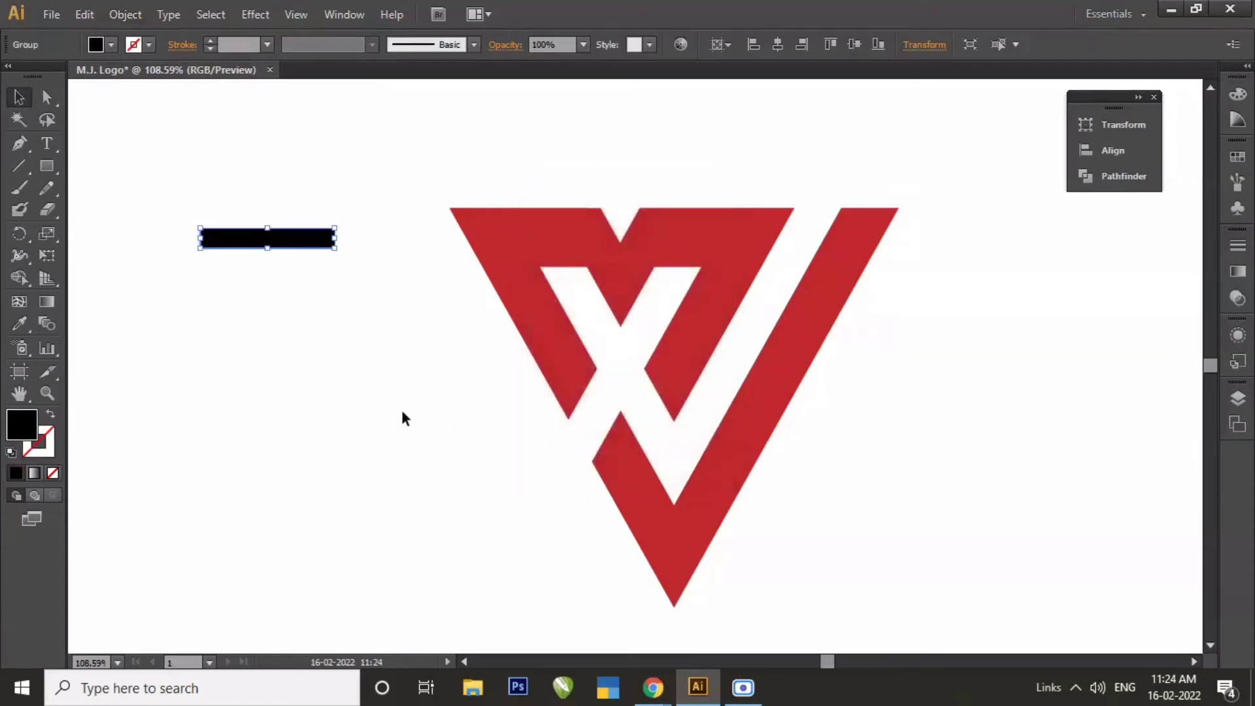
click(393, 392)
drag(261, 240, 829, 280)
Trim the red J shape with the black bar lying across it.
drag(934, 210, 838, 348)
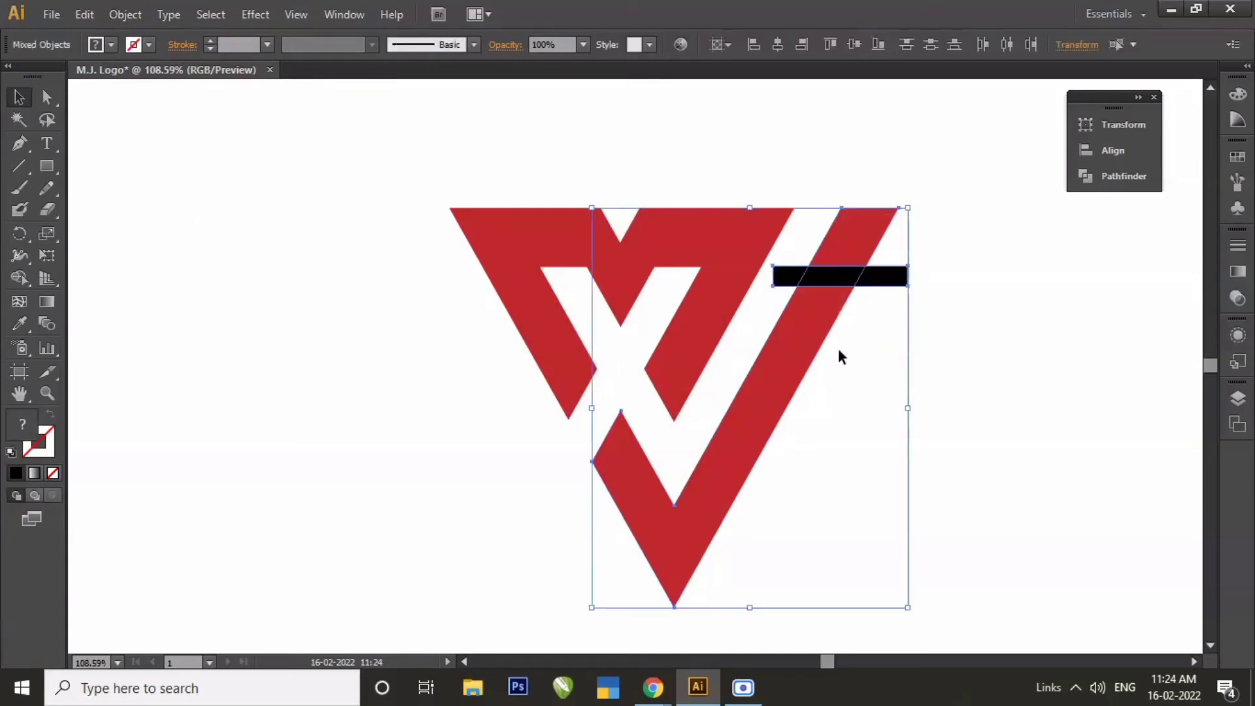
click(1103, 179)
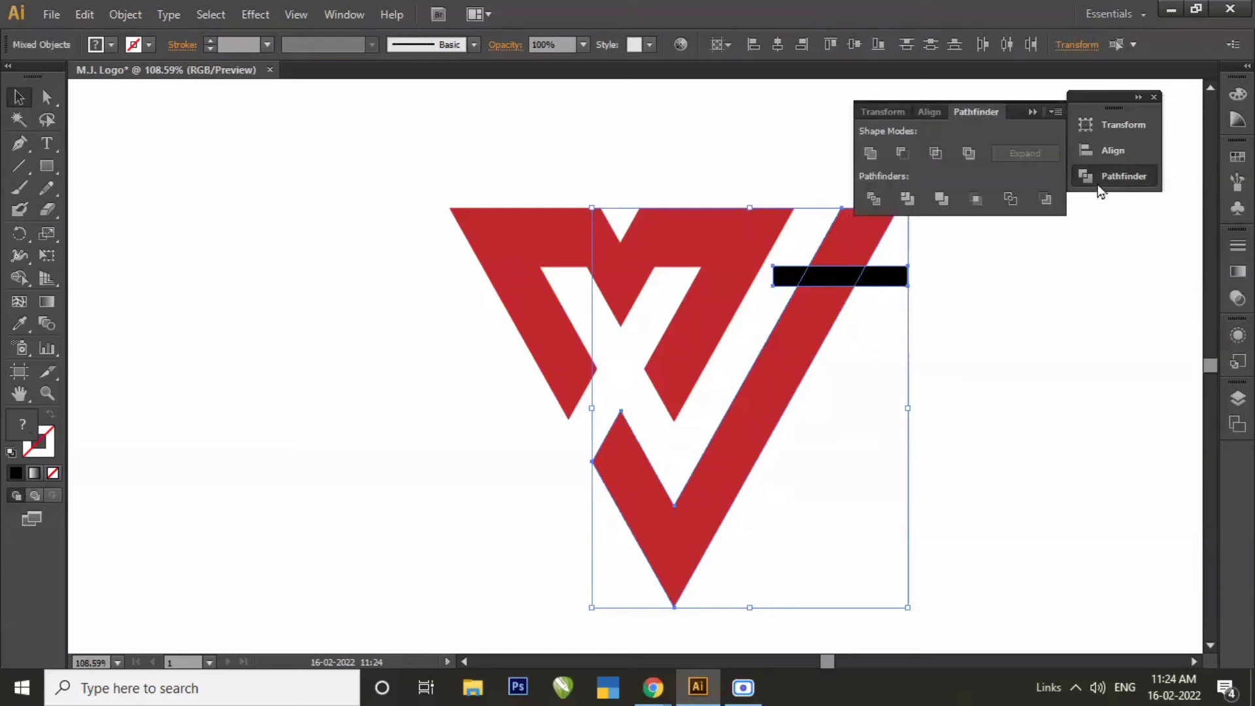
click(910, 200)
click(1032, 112)
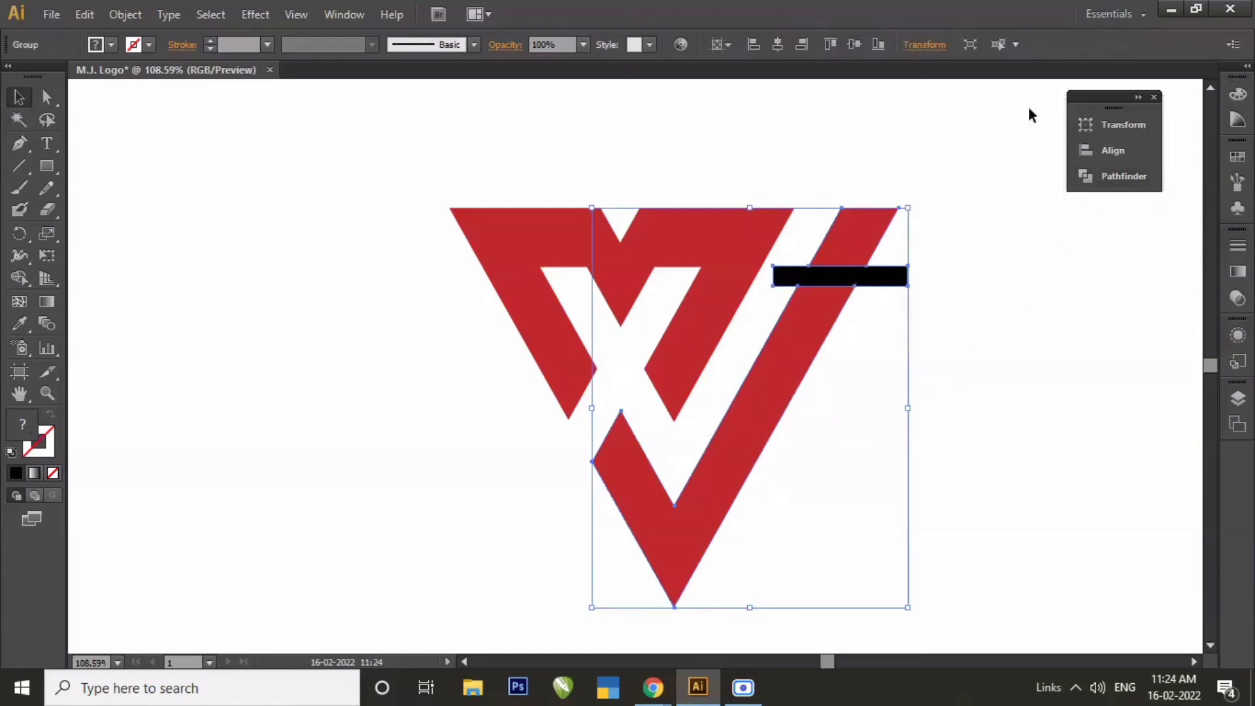
Ungroup the trimmed pieces and delete the black bar from the J's arm.
right_click(855, 283)
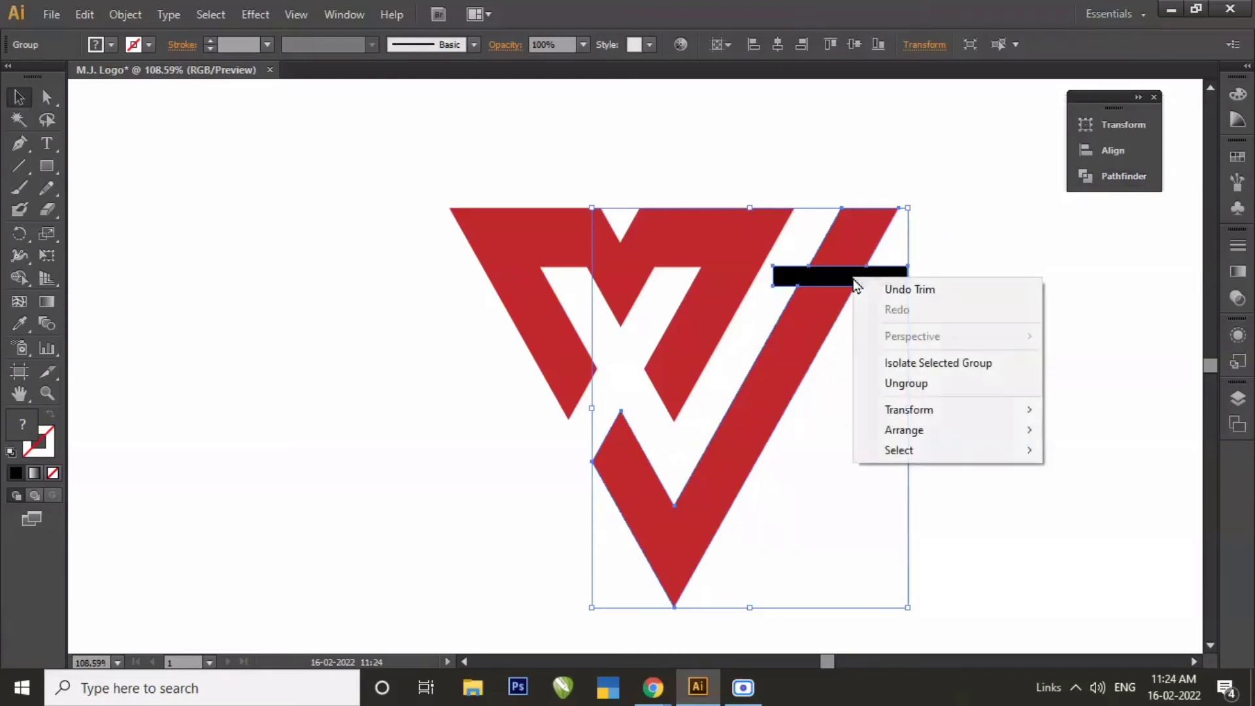
click(888, 383)
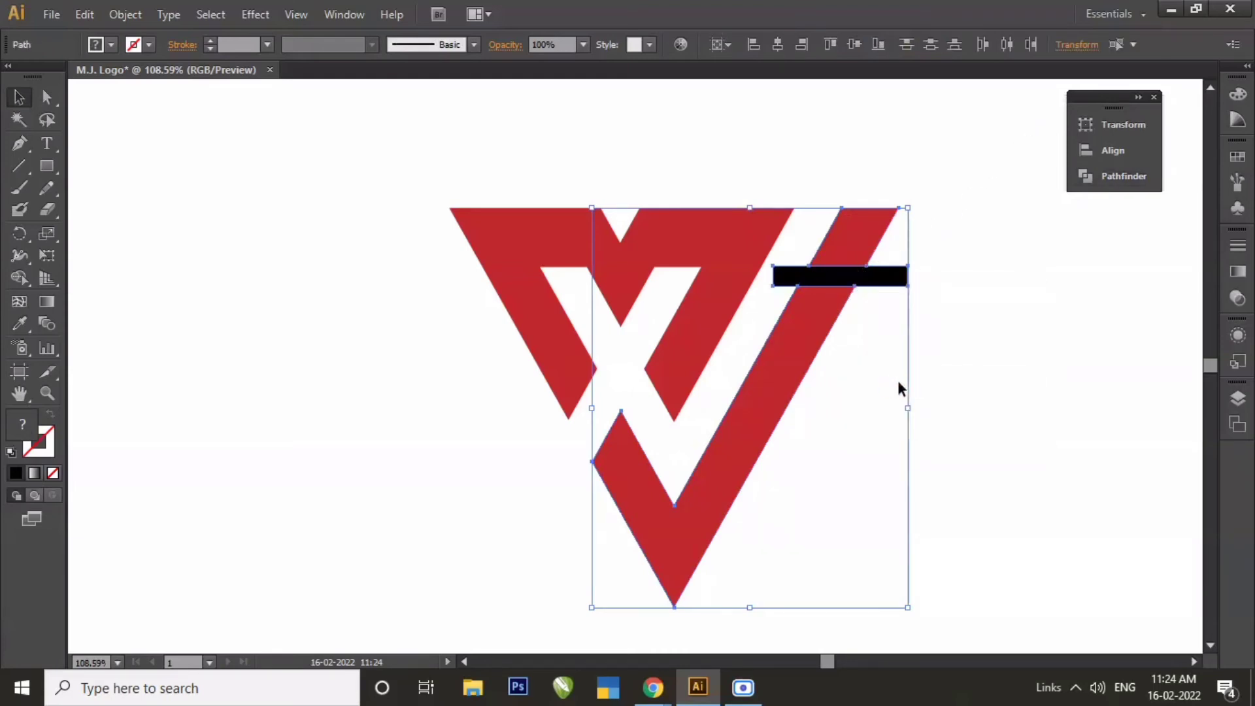
click(980, 357)
click(904, 282)
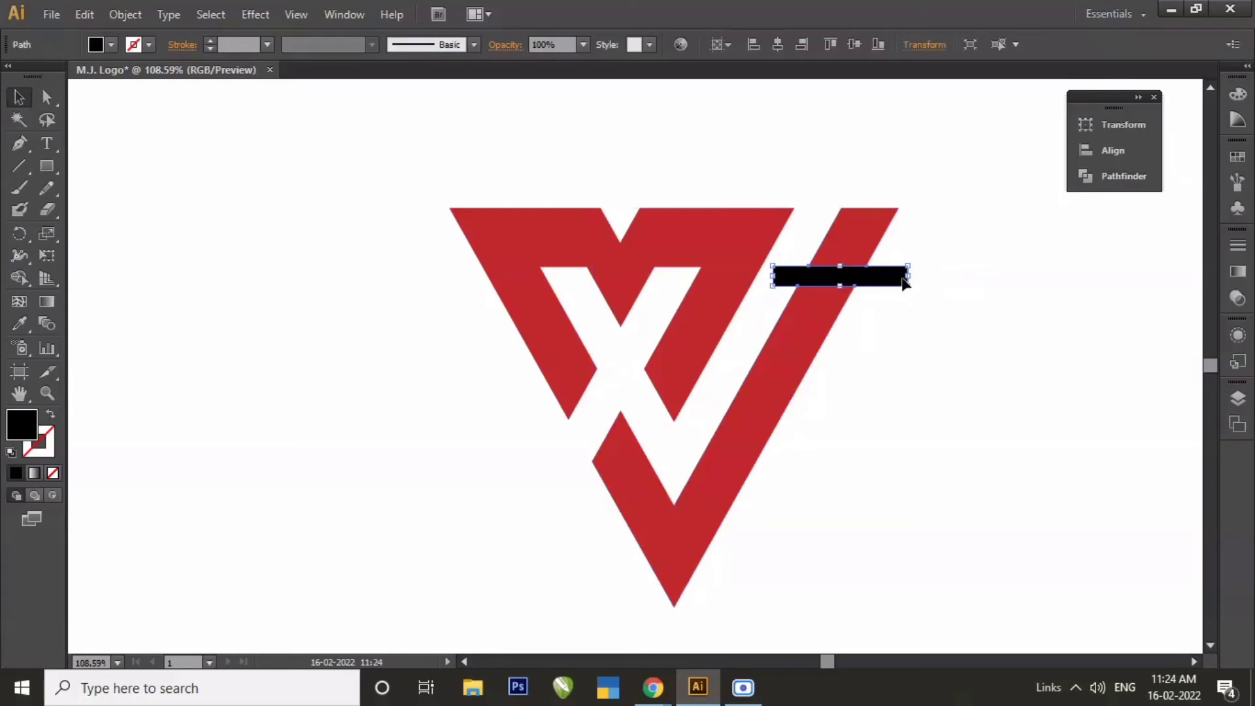
key(Delete)
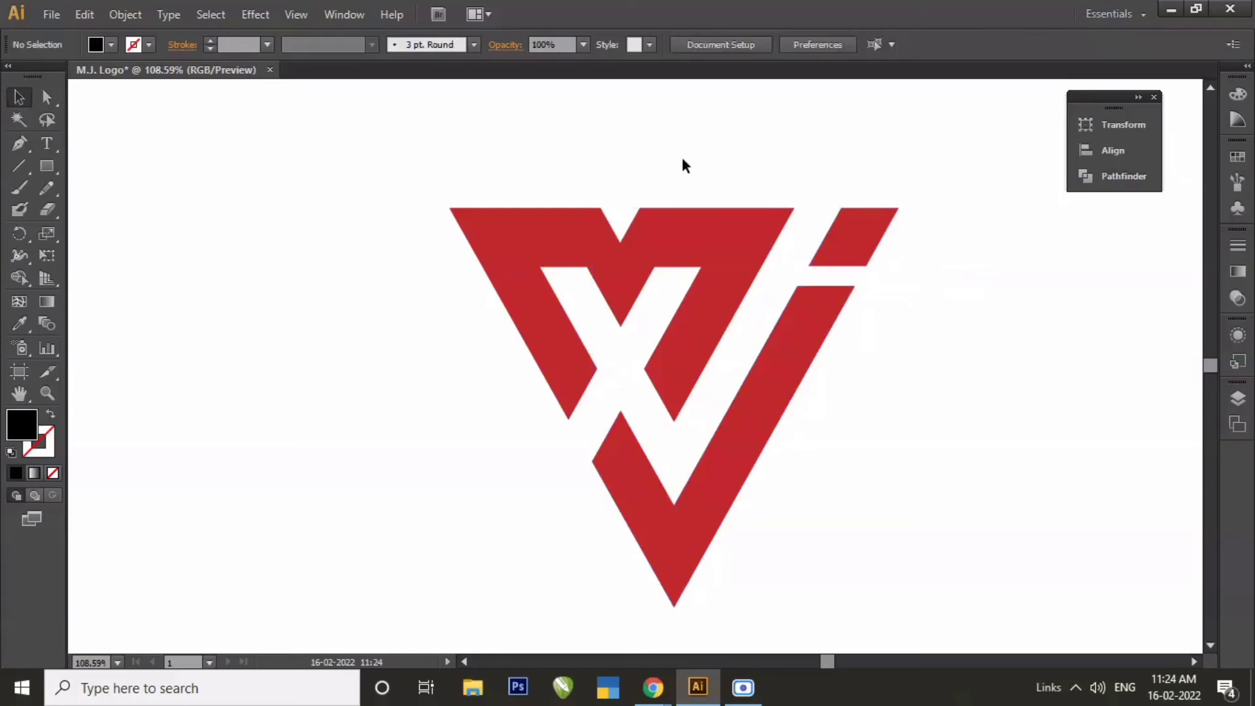
Apply a Round Corners effect with a 20 pt radius to all the red logo pieces.
drag(682, 158, 855, 408)
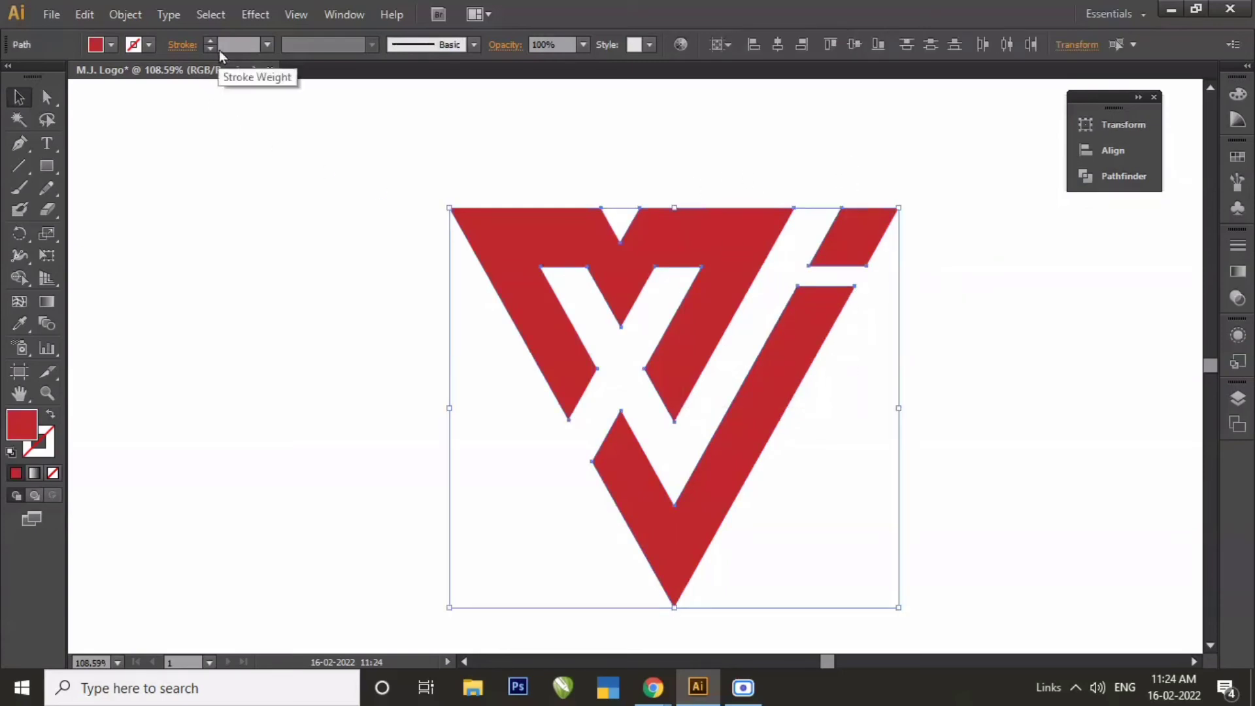
click(255, 15)
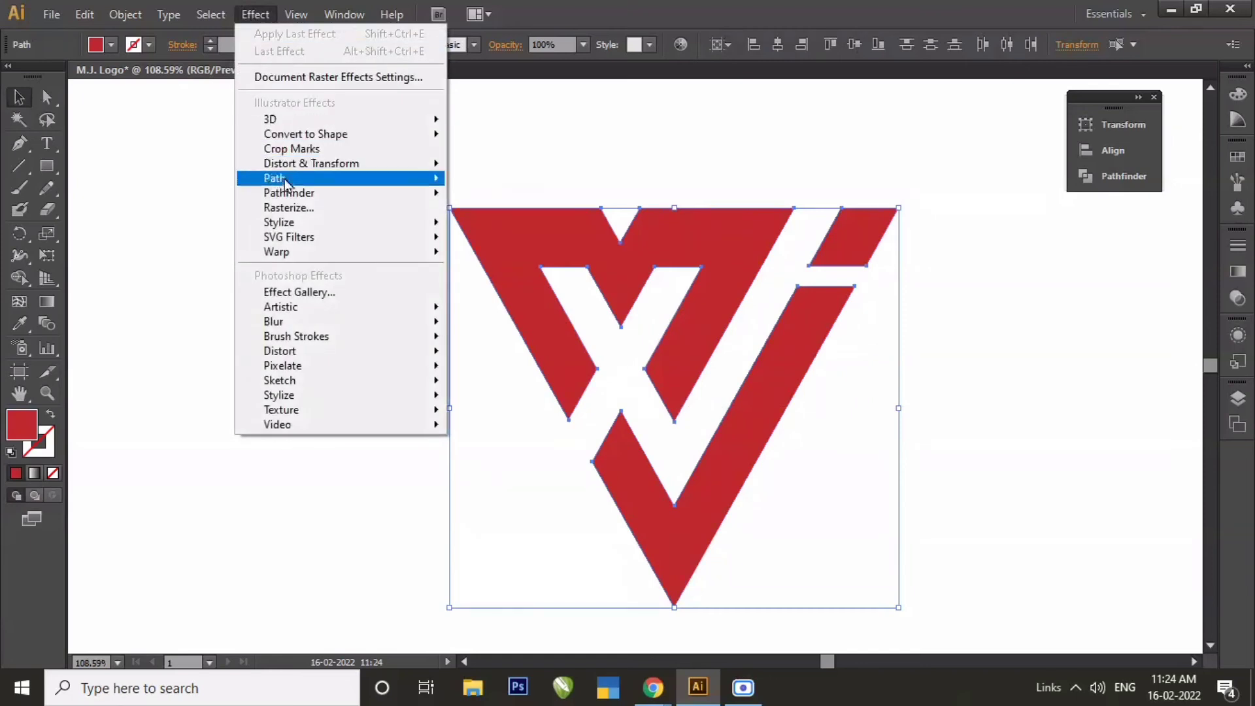
mouse_move(300, 223)
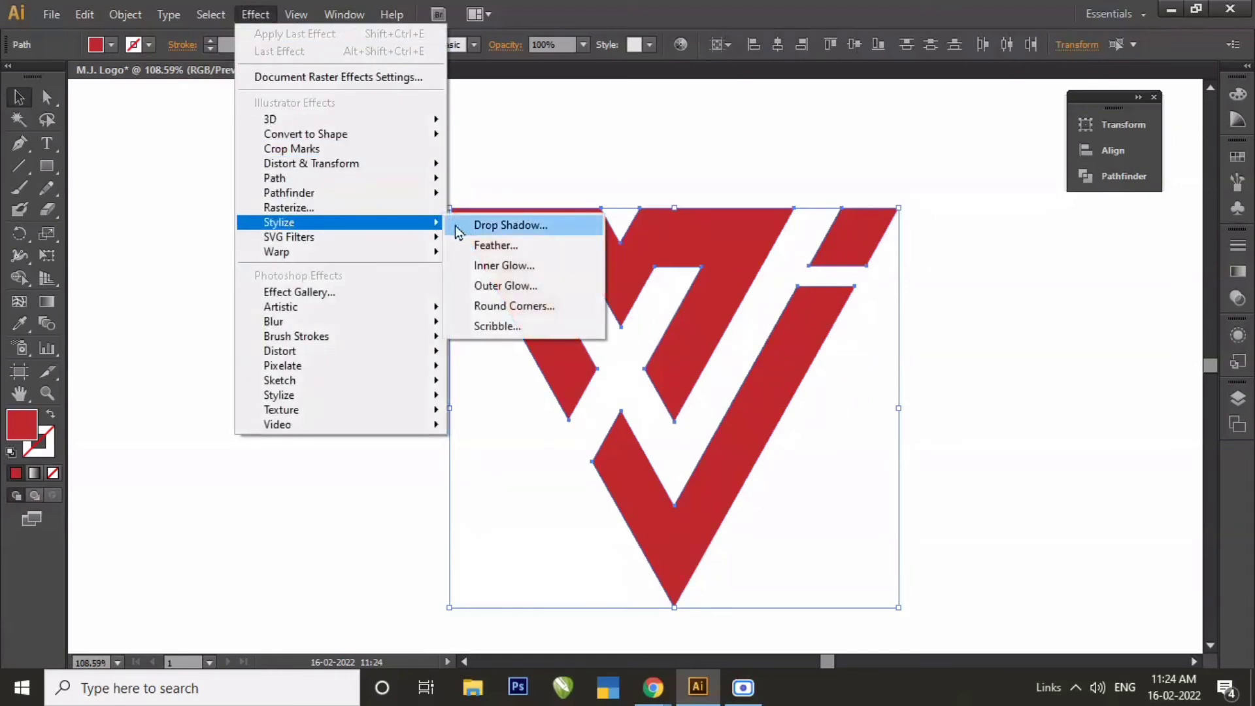
click(535, 316)
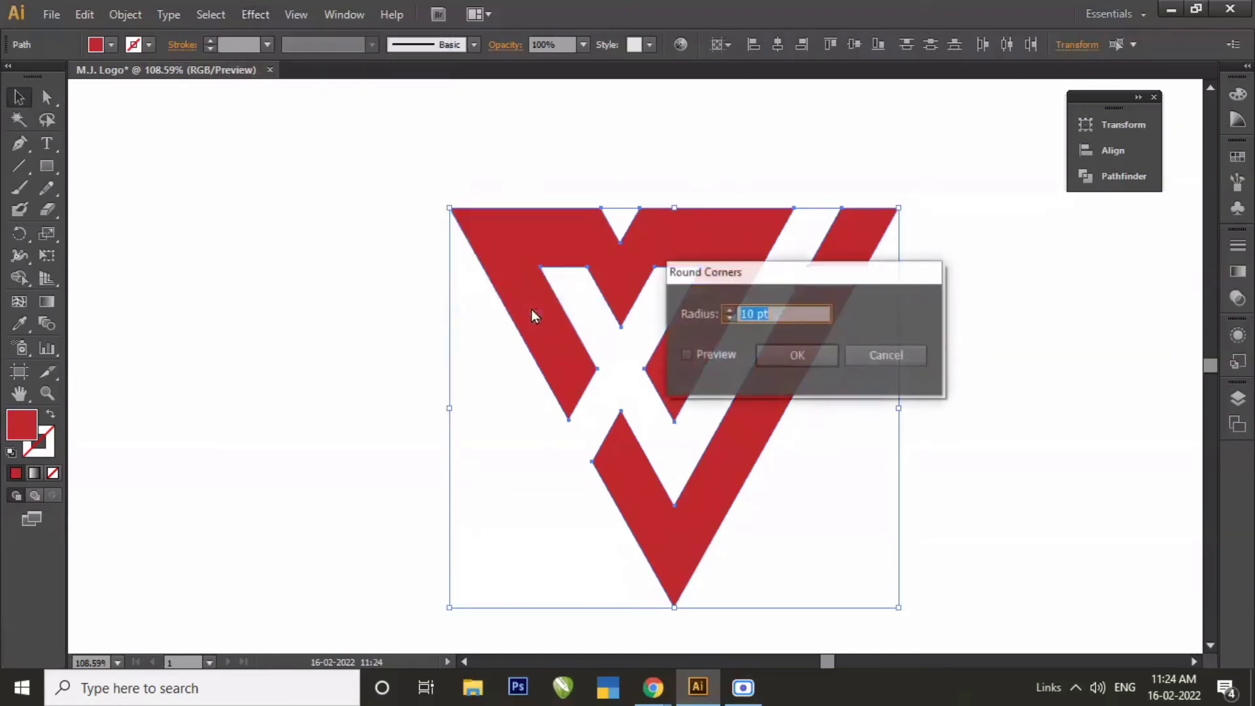
drag(738, 287, 200, 126)
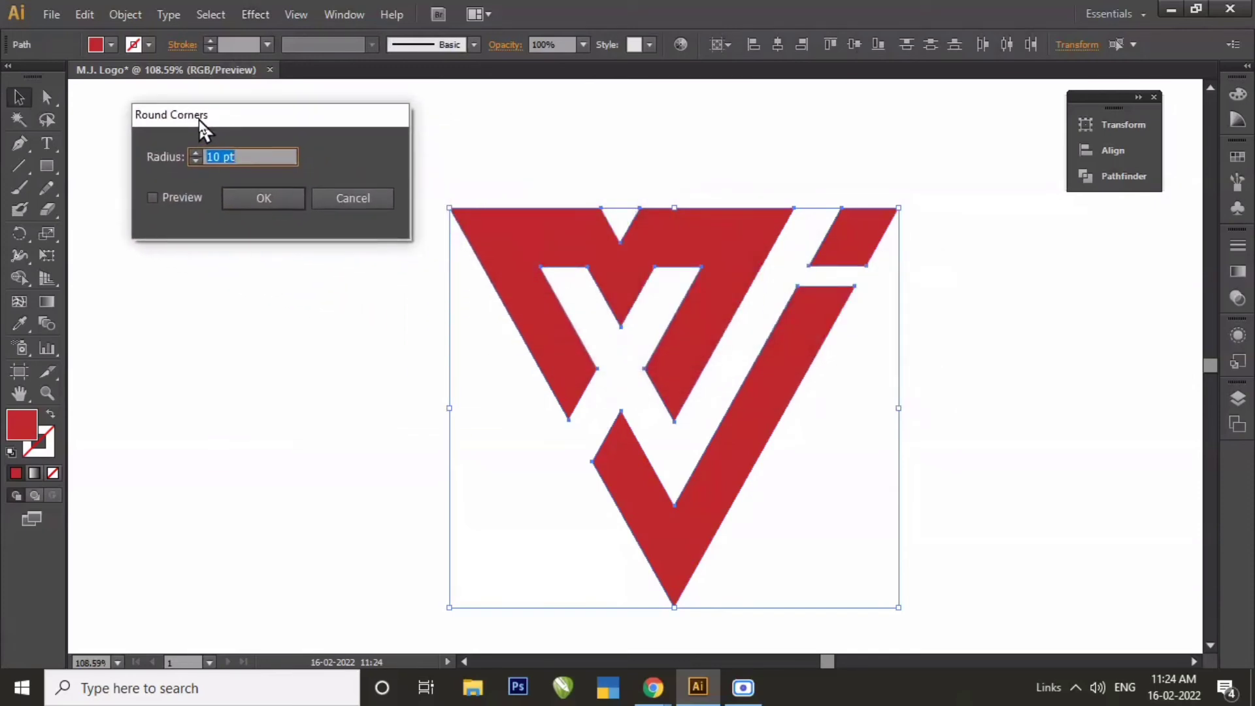
click(153, 196)
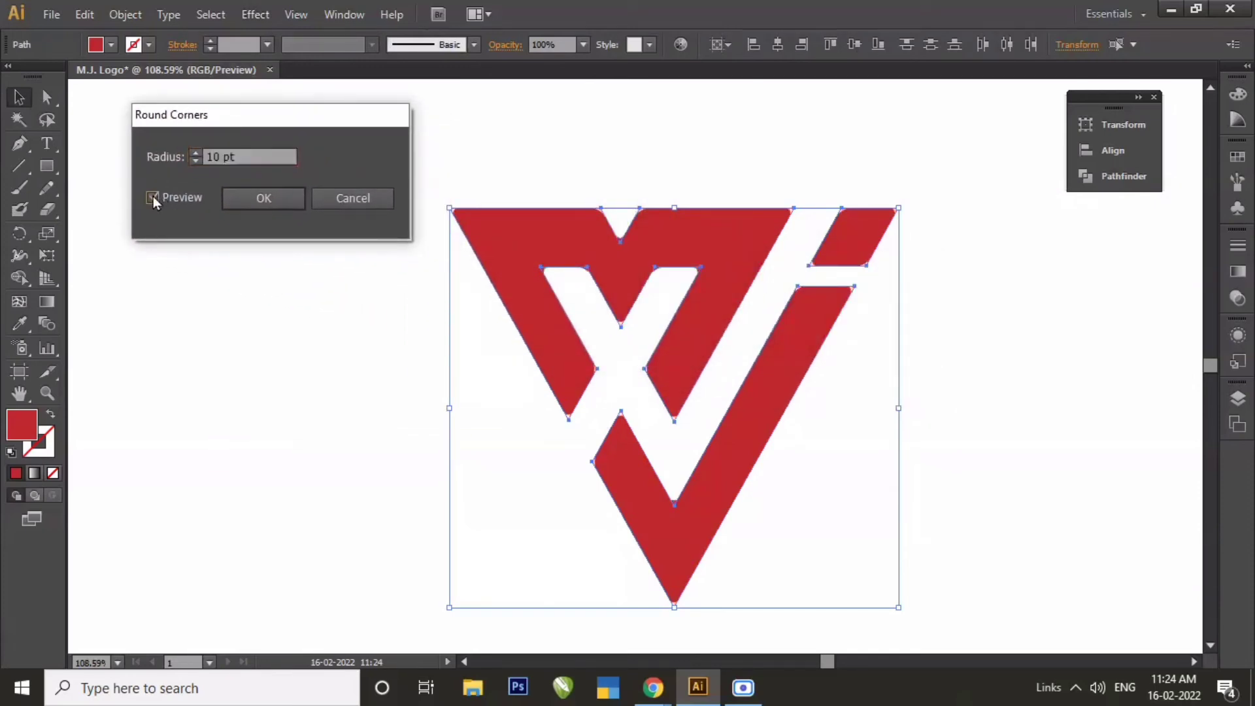
click(255, 152)
key(Up)
key(Up)
key(Up)
key(Up)
key(Up)
key(Up)
key(Up)
key(Up)
key(Up)
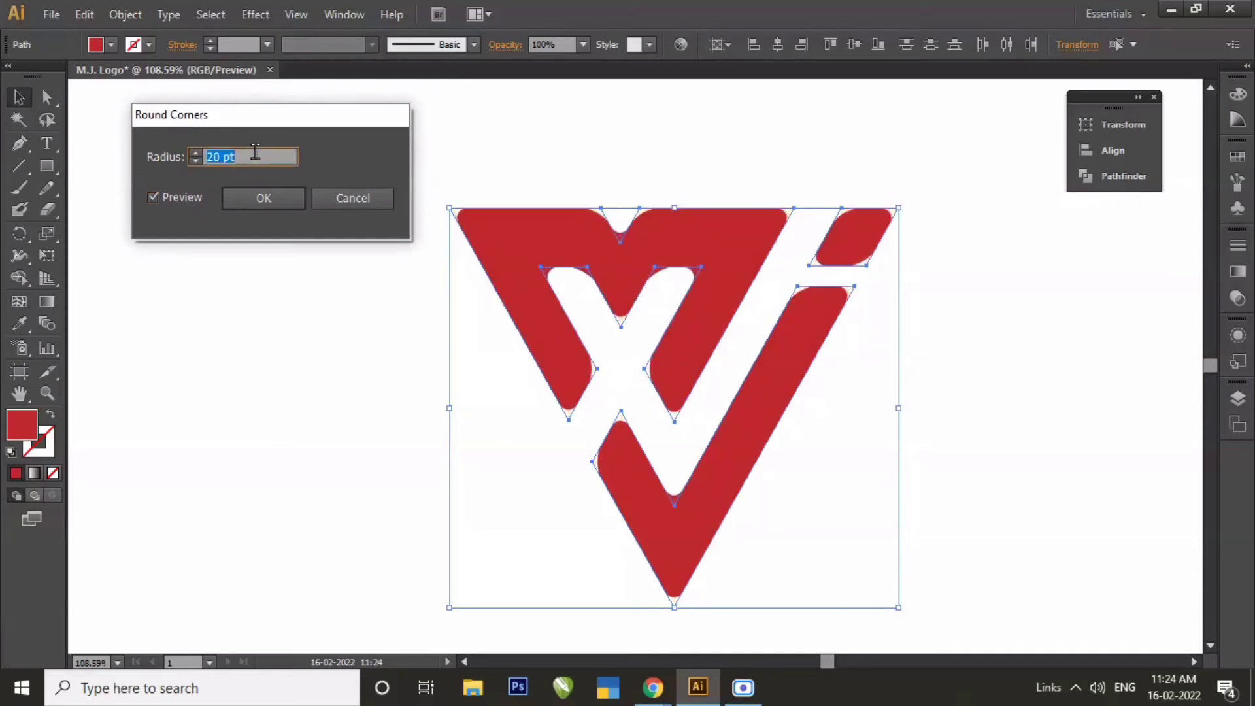
click(264, 198)
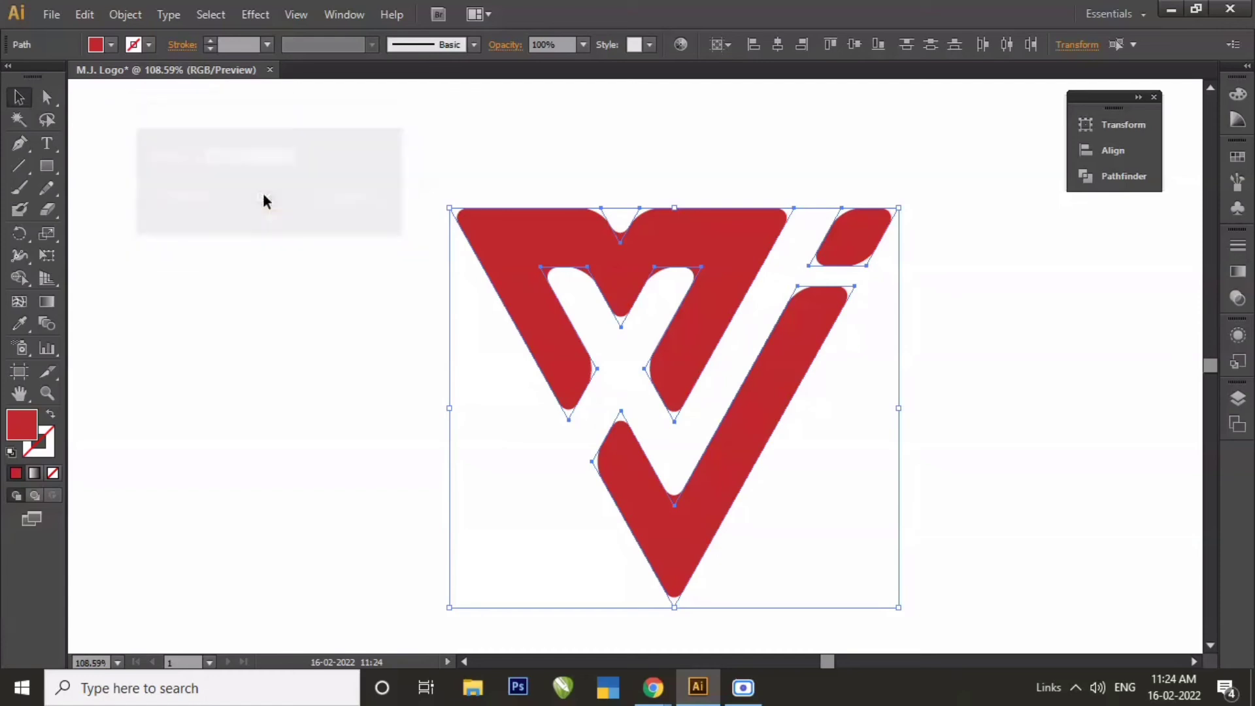
Group all the red logo pieces and move the group up and to the left to free space beneath it.
click(316, 319)
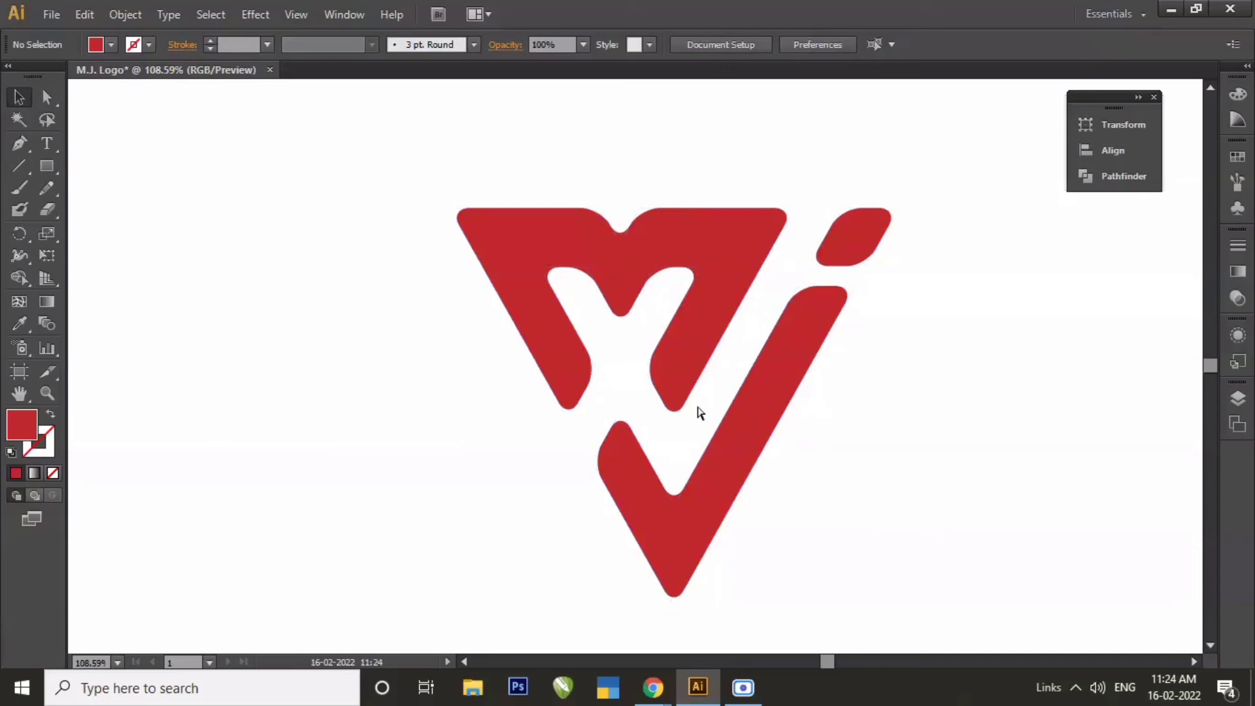
key(ctrl+a)
right_click(693, 352)
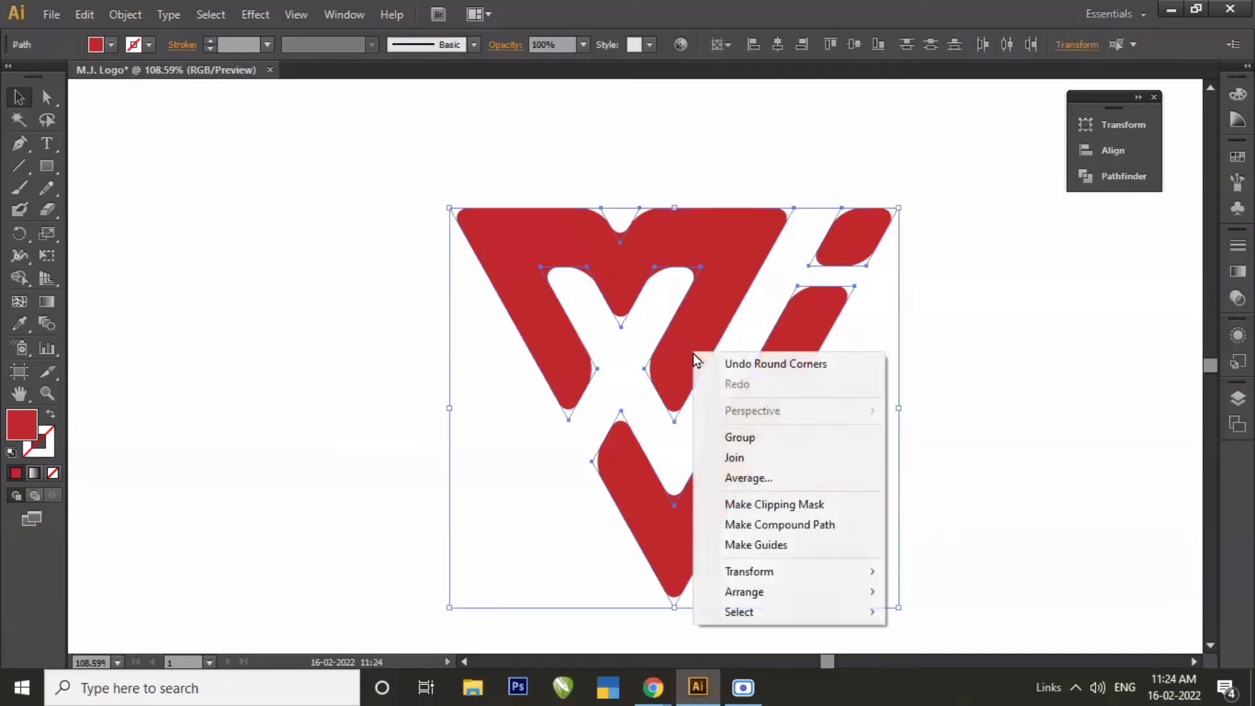
click(733, 437)
drag(729, 476, 606, 381)
click(879, 422)
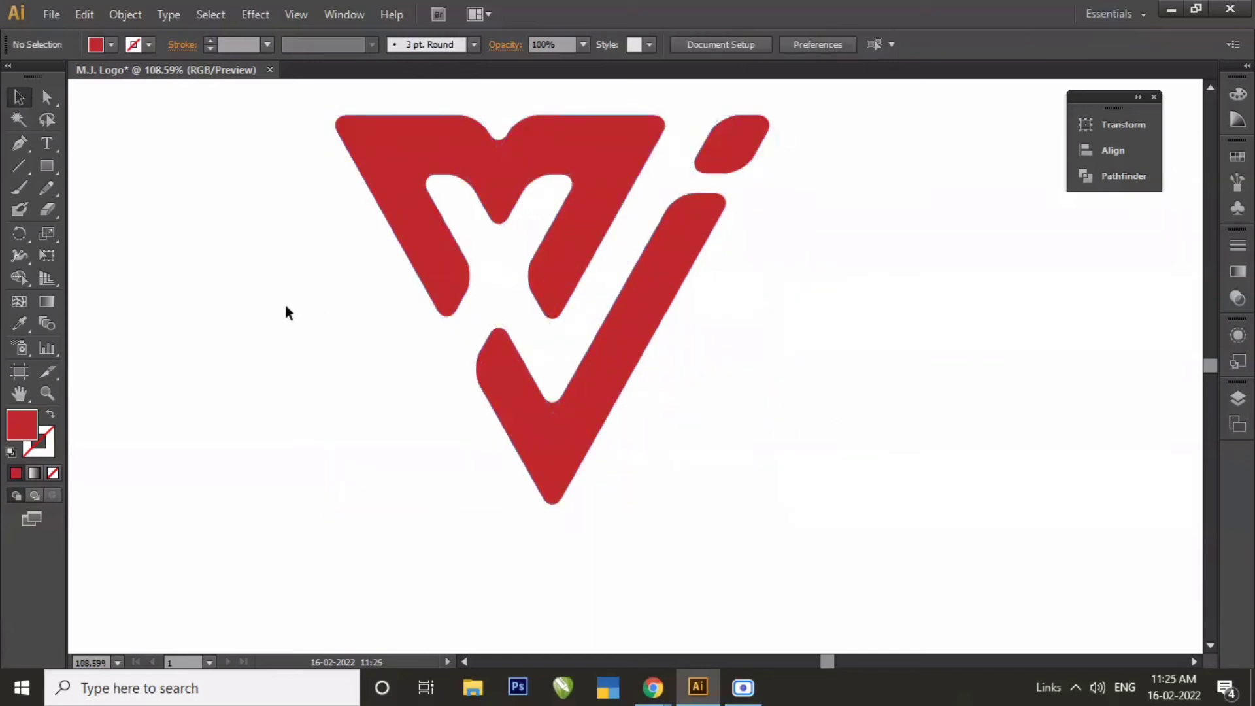
Add the text "Music Junction" below the logo and scale it up to about 75 pt.
click(48, 143)
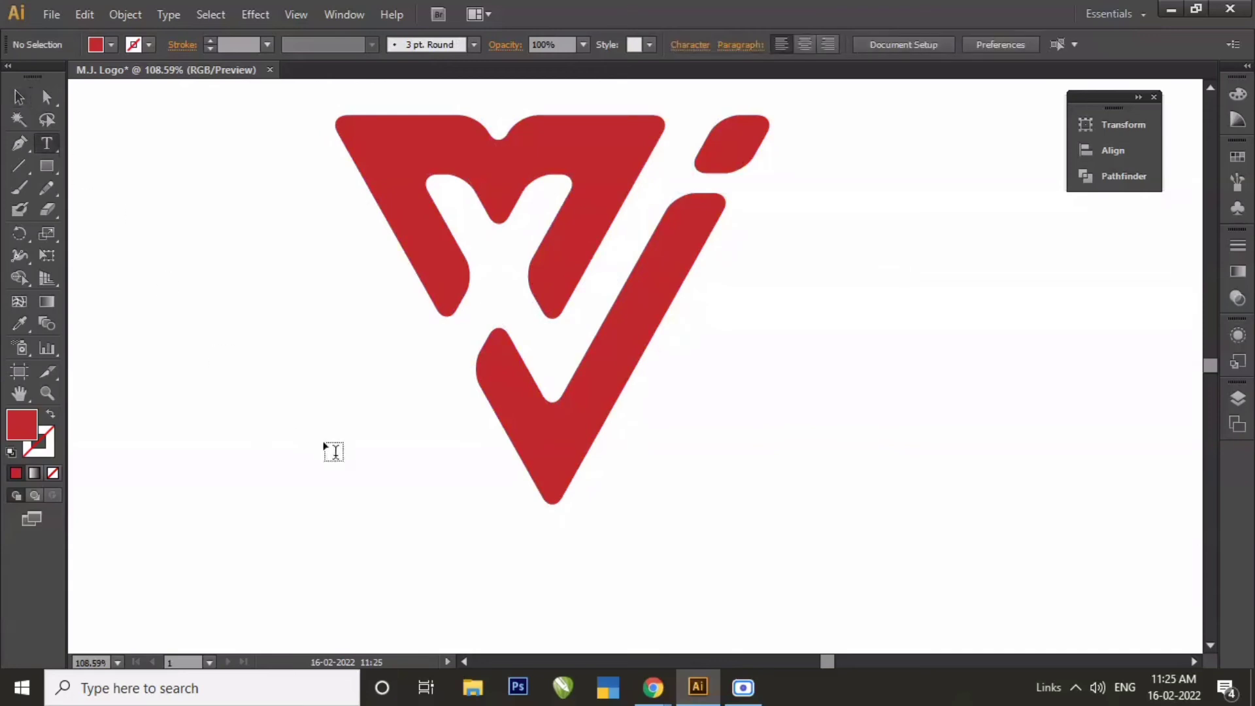
click(366, 541)
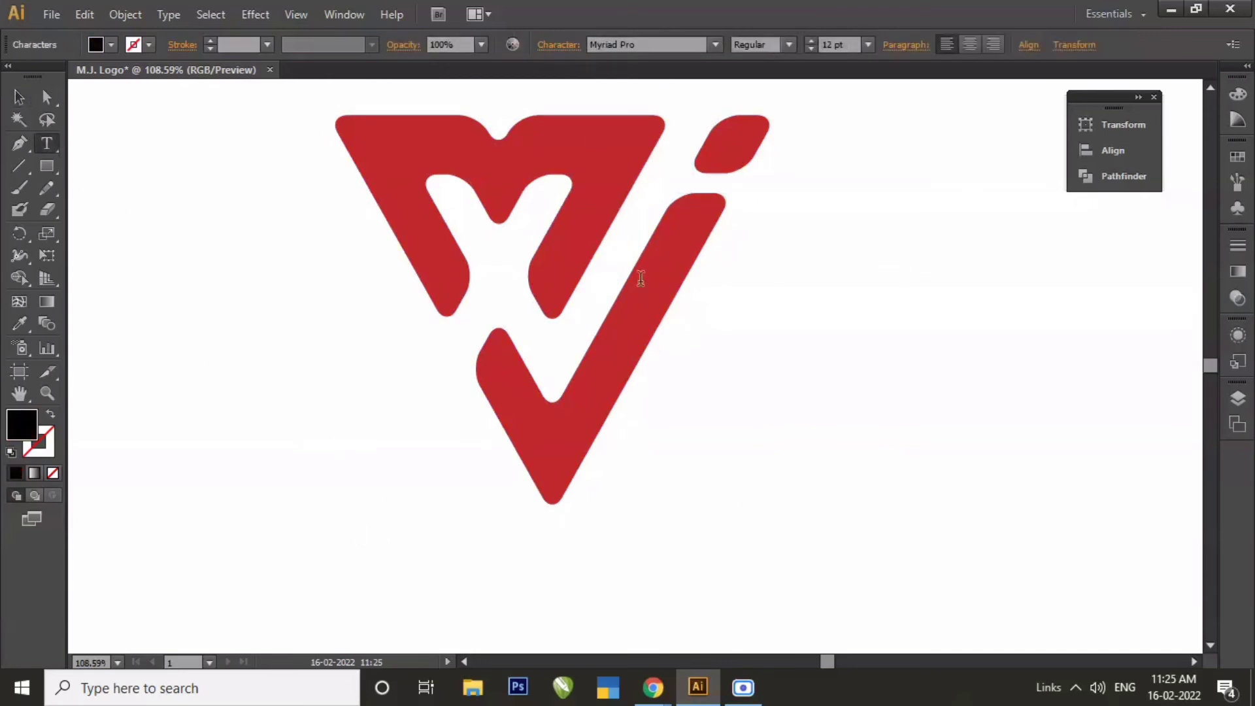
text(Music Junction)
click(19, 96)
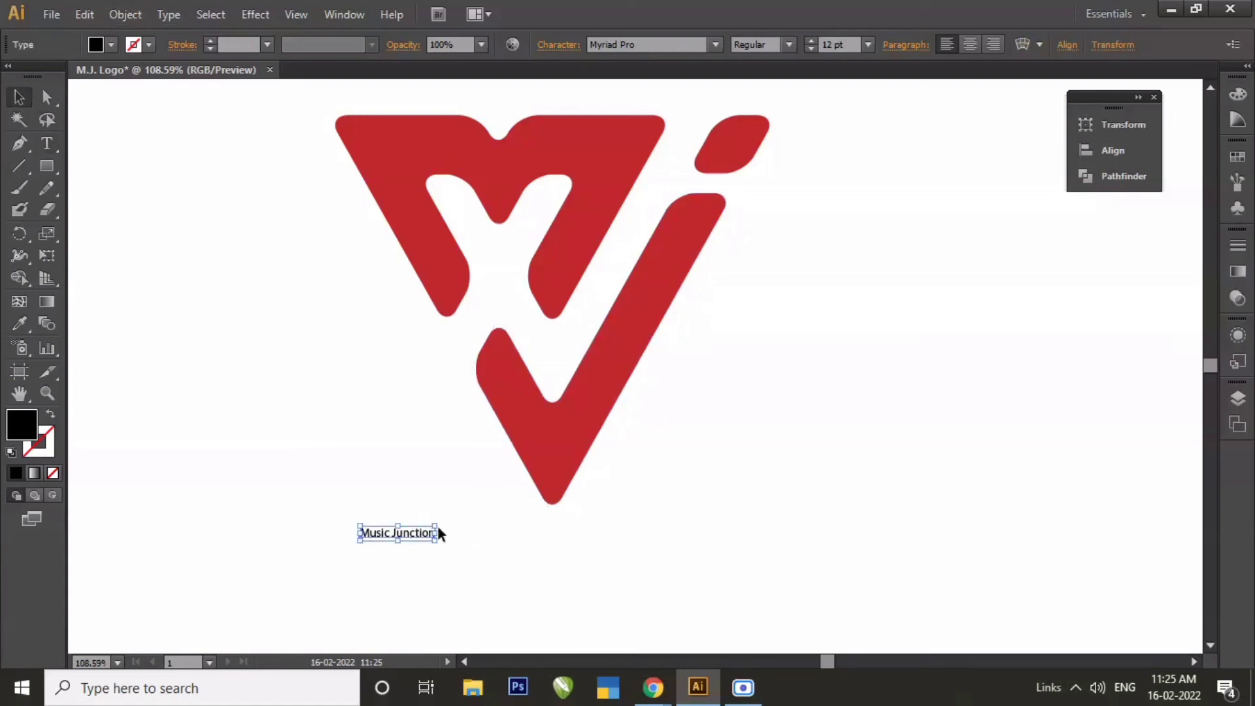
drag(438, 526, 826, 351)
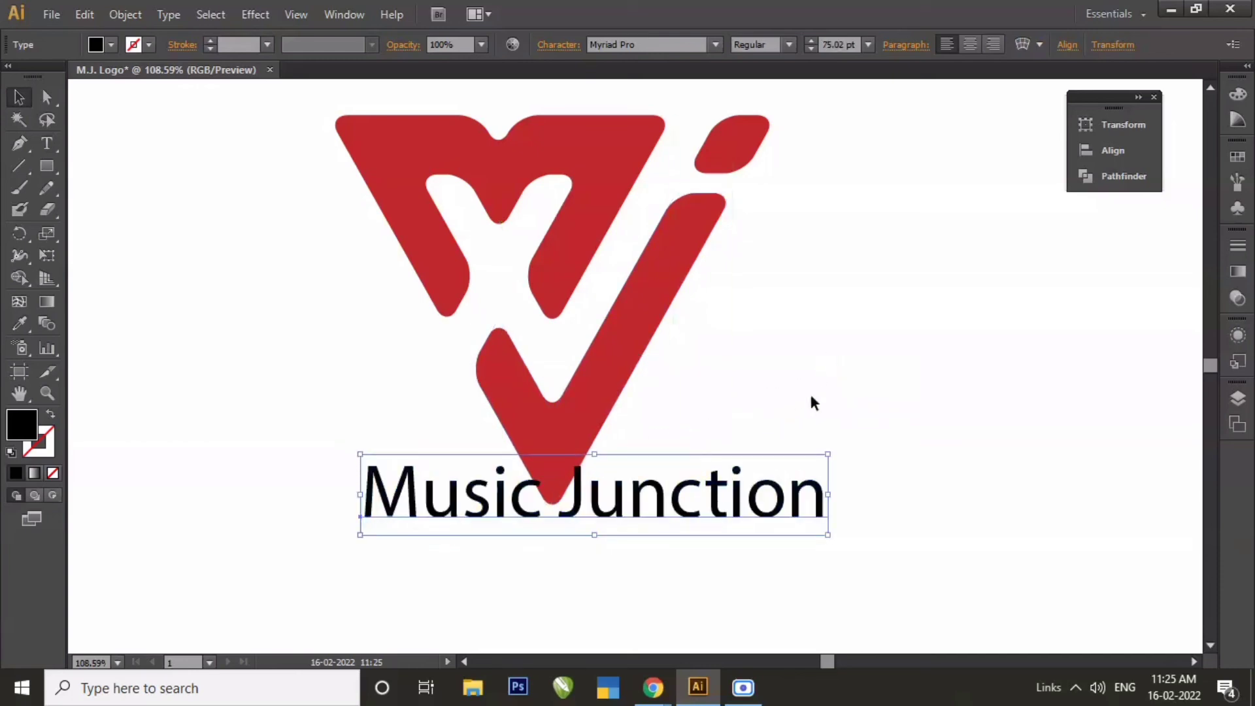
Set the "Music Junction" text's font to Aquire Bold.
click(558, 44)
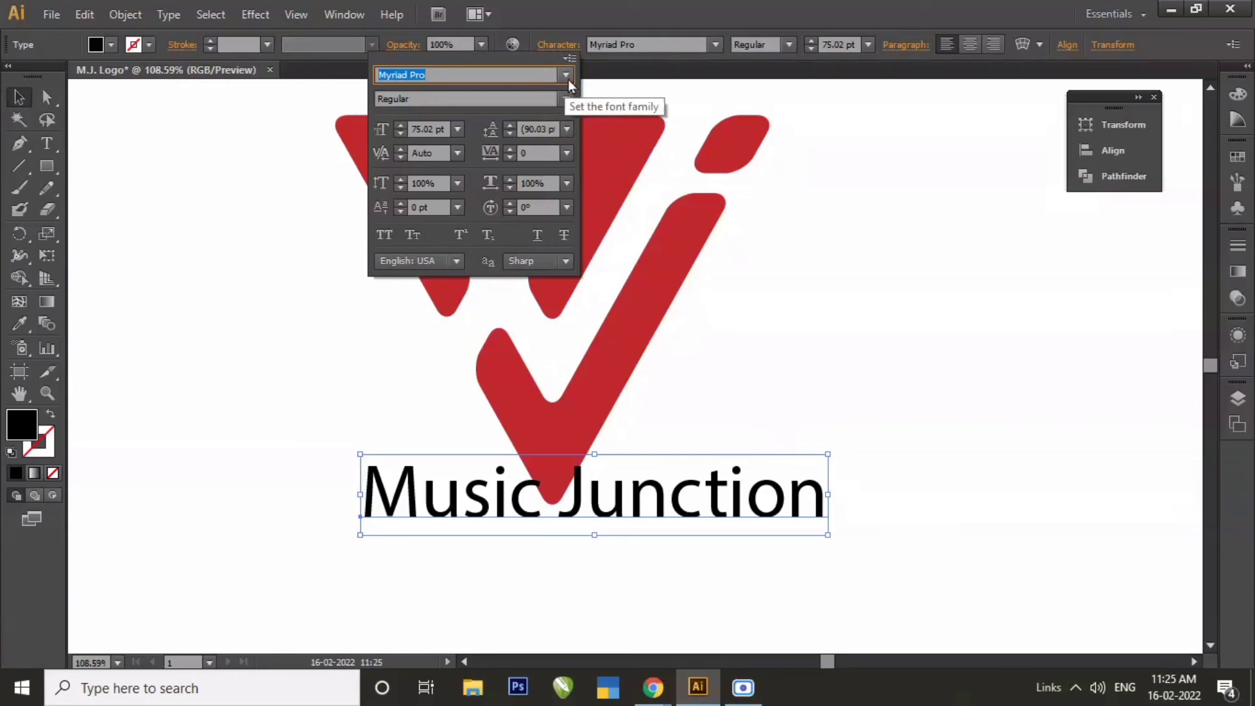
click(567, 75)
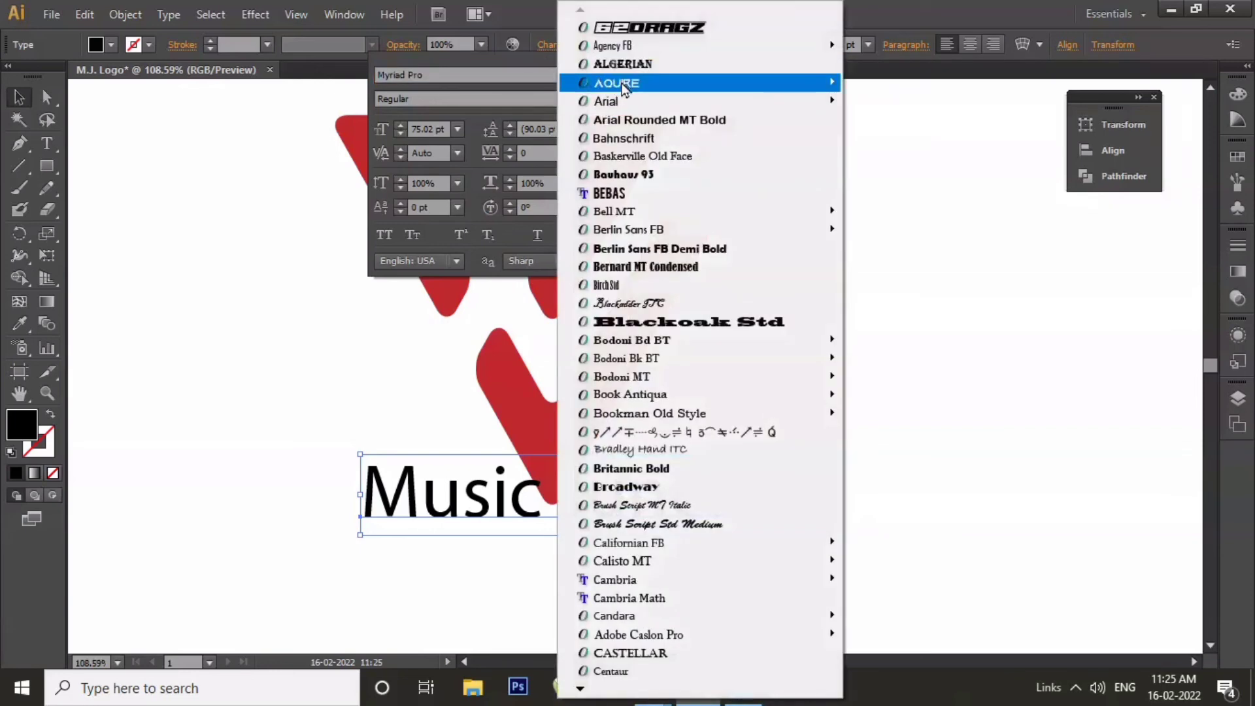
mouse_move(625, 89)
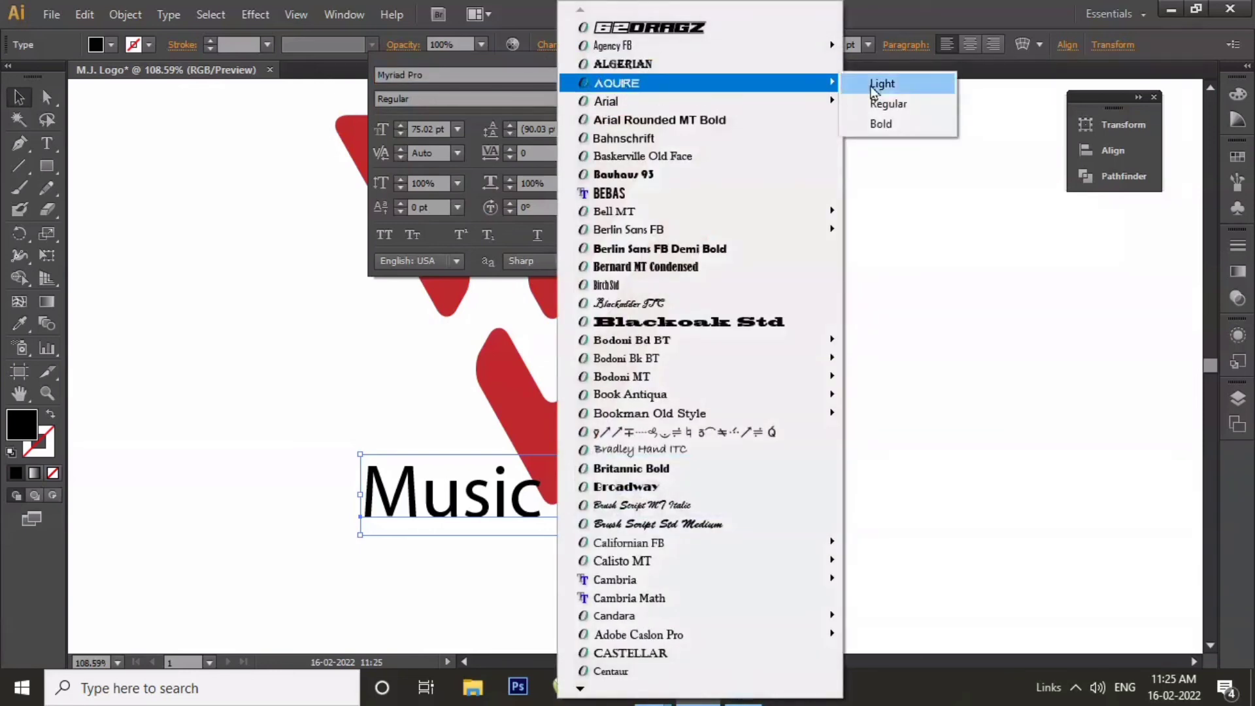
click(892, 124)
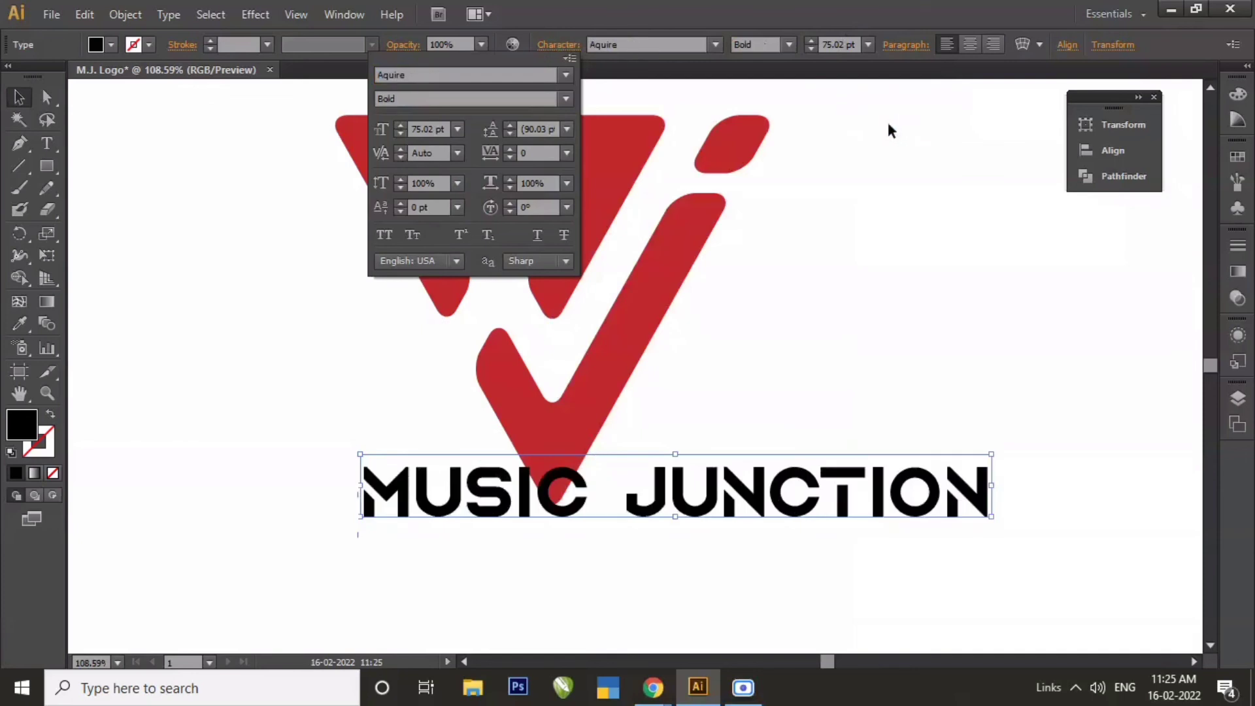
click(118, 130)
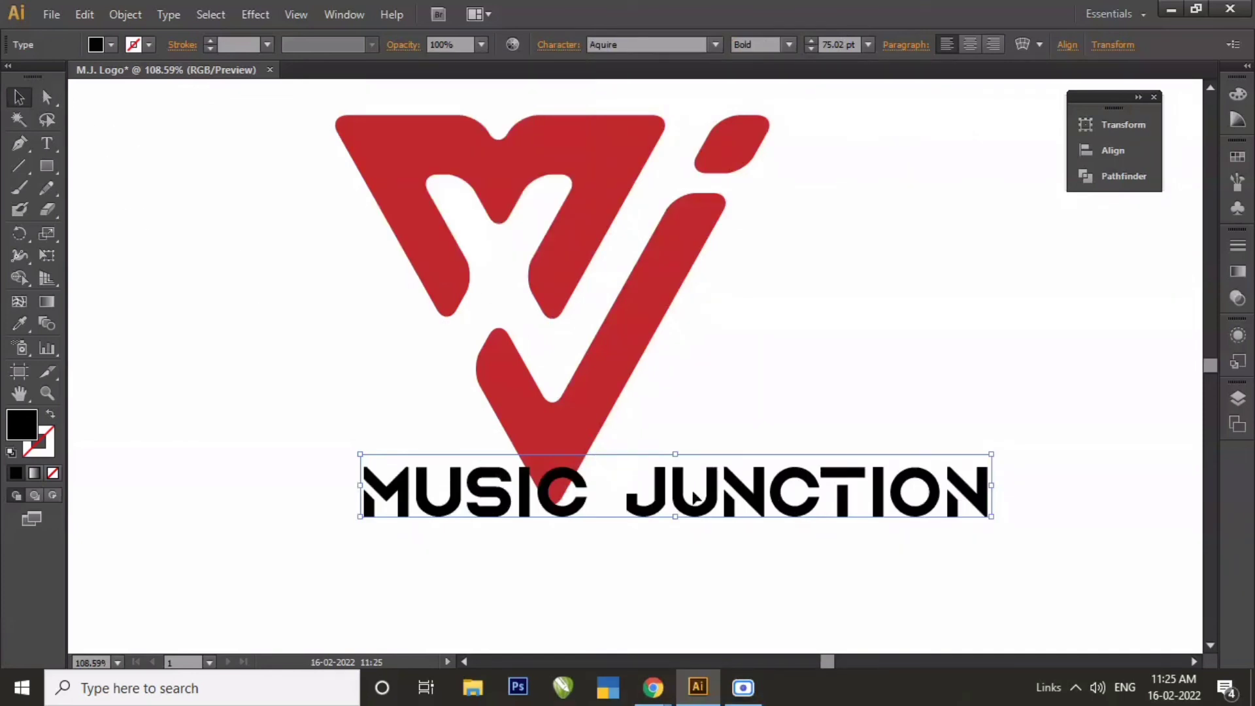
Set the "Music Junction" text size to 60 pt and place it directly beneath the logo's lower tip.
drag(695, 497, 592, 525)
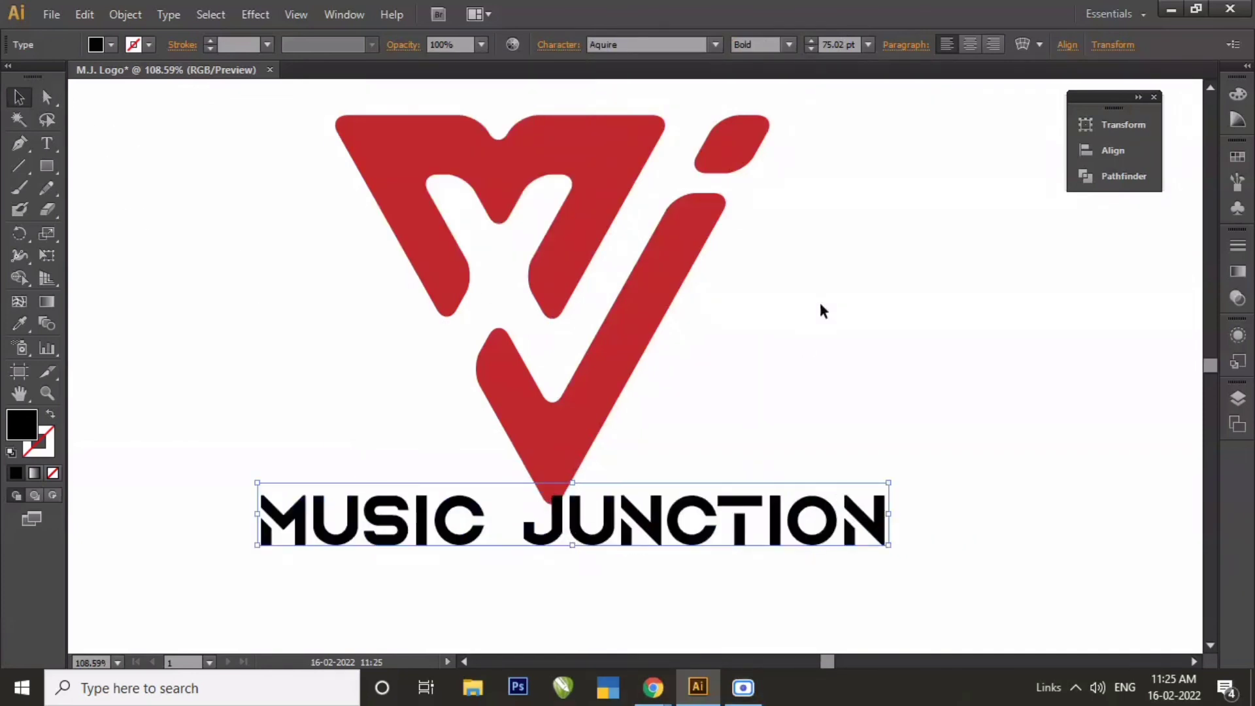
click(868, 45)
click(891, 348)
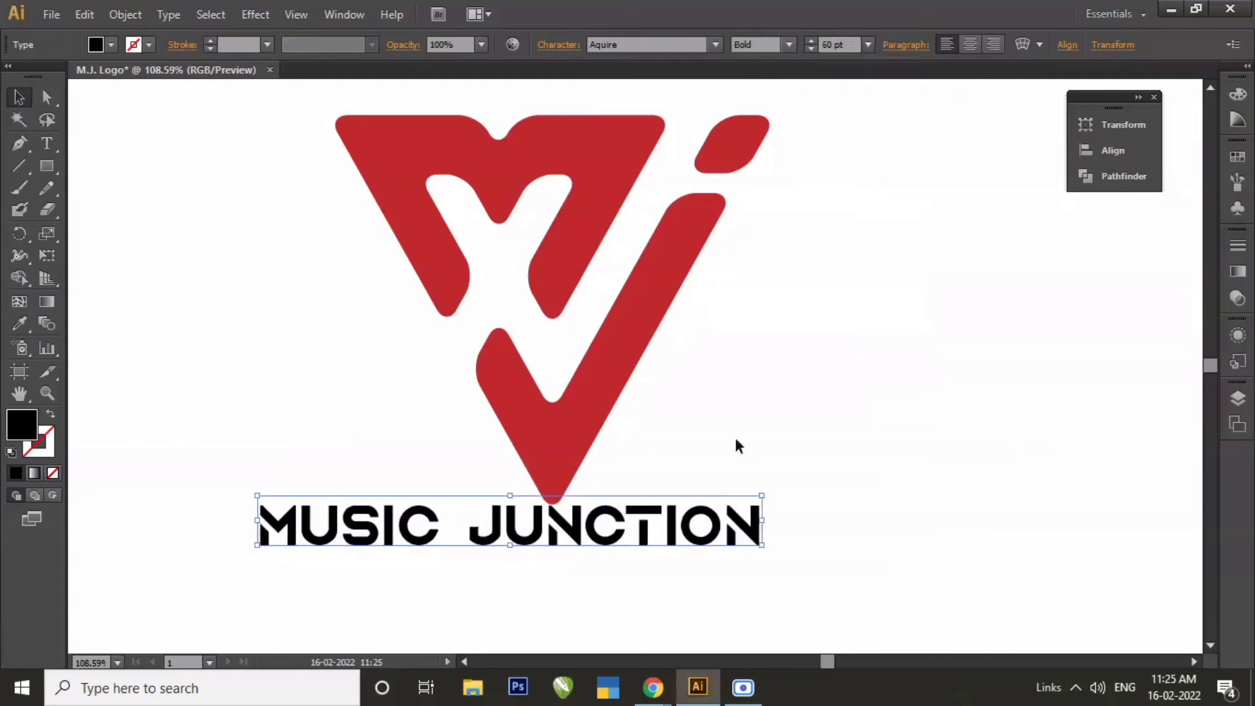
drag(551, 539, 621, 540)
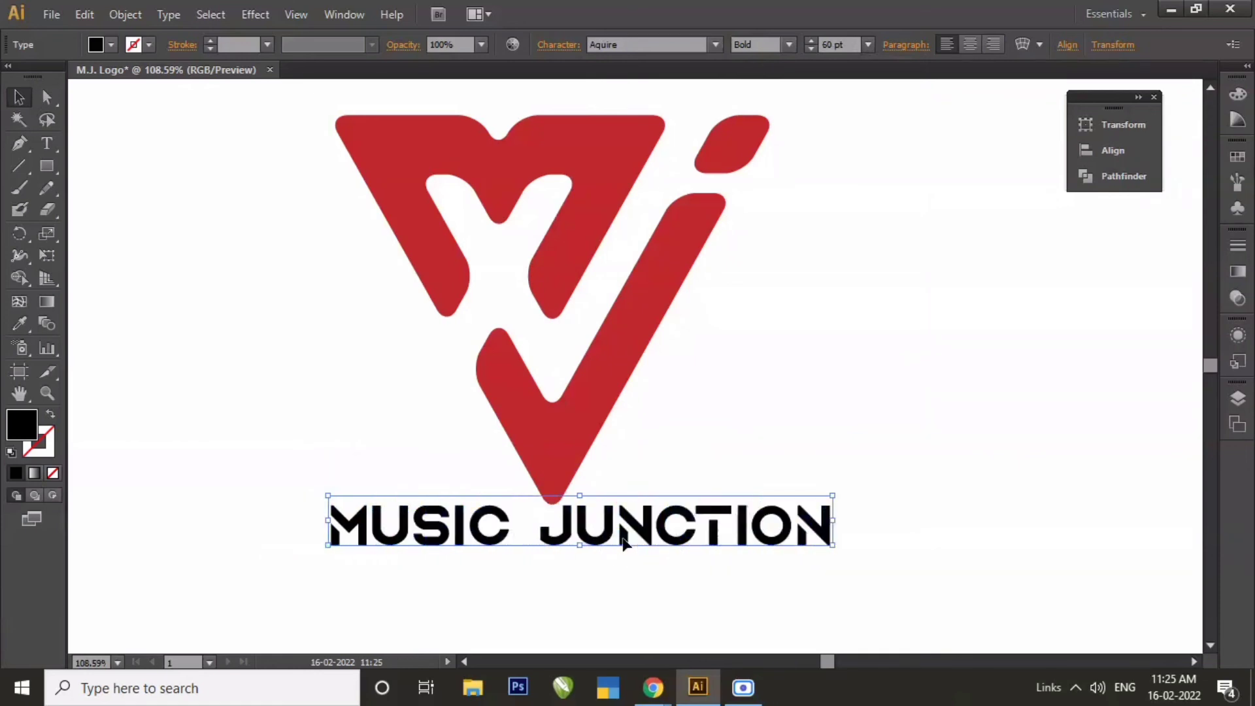
Align the logo and the "Music Junction" text on their horizontal centers.
click(830, 363)
drag(372, 243, 636, 651)
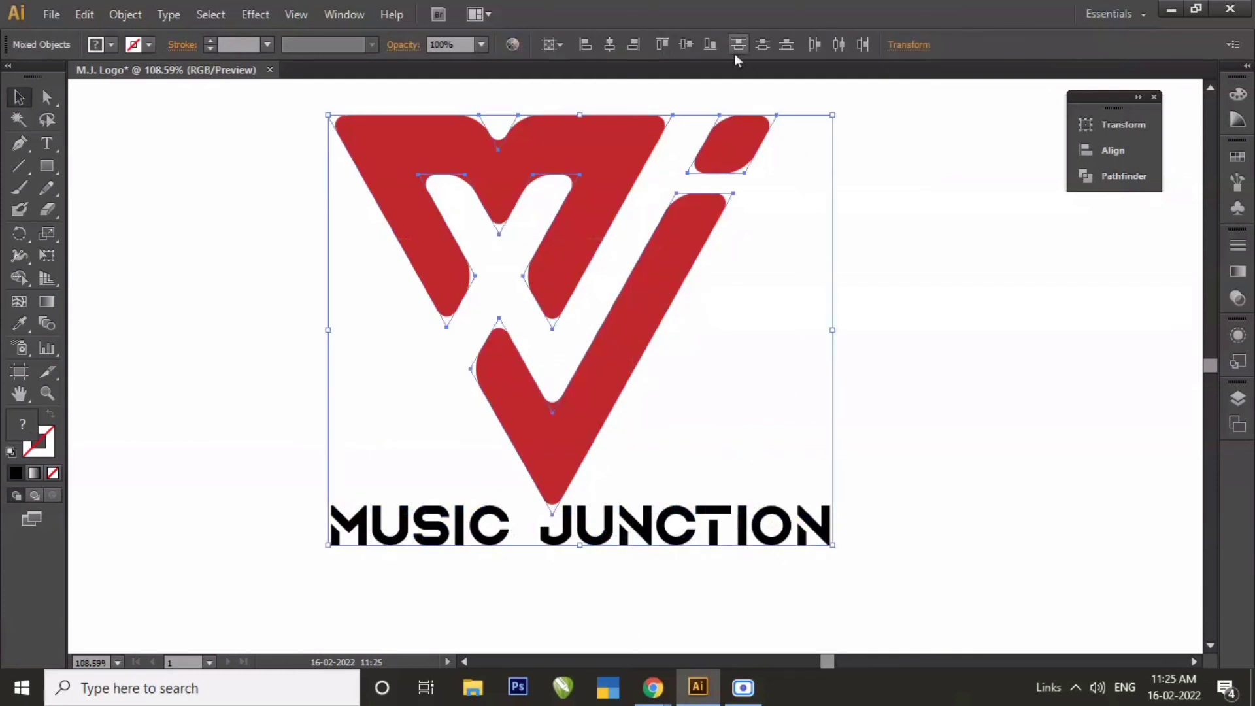
click(614, 45)
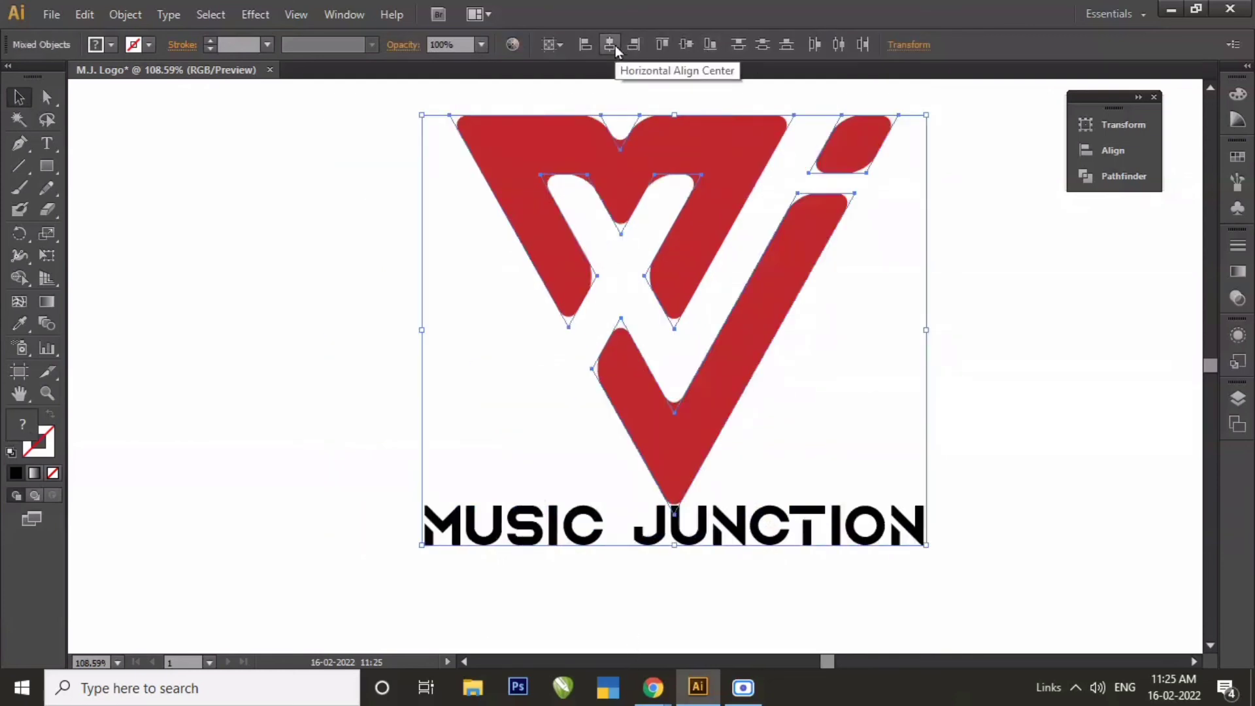
click(1028, 388)
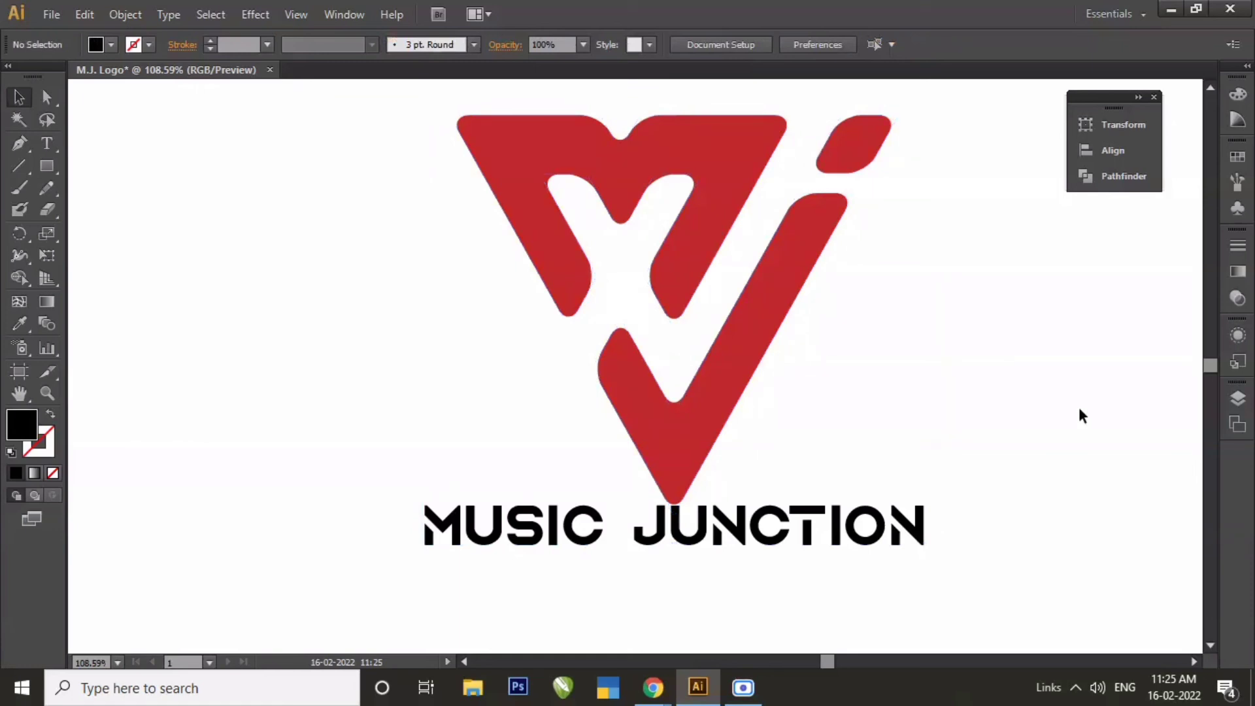
Ungroup the red logo and select only its M shape.
click(727, 159)
right_click(727, 160)
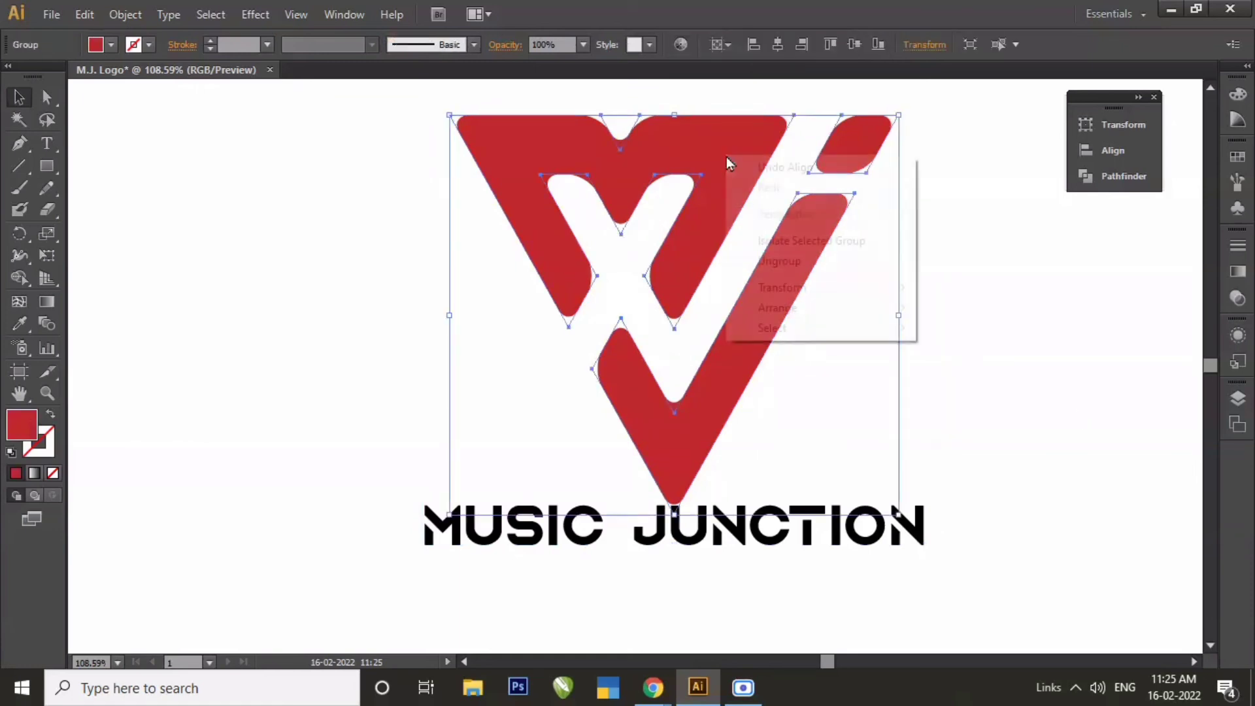
click(772, 263)
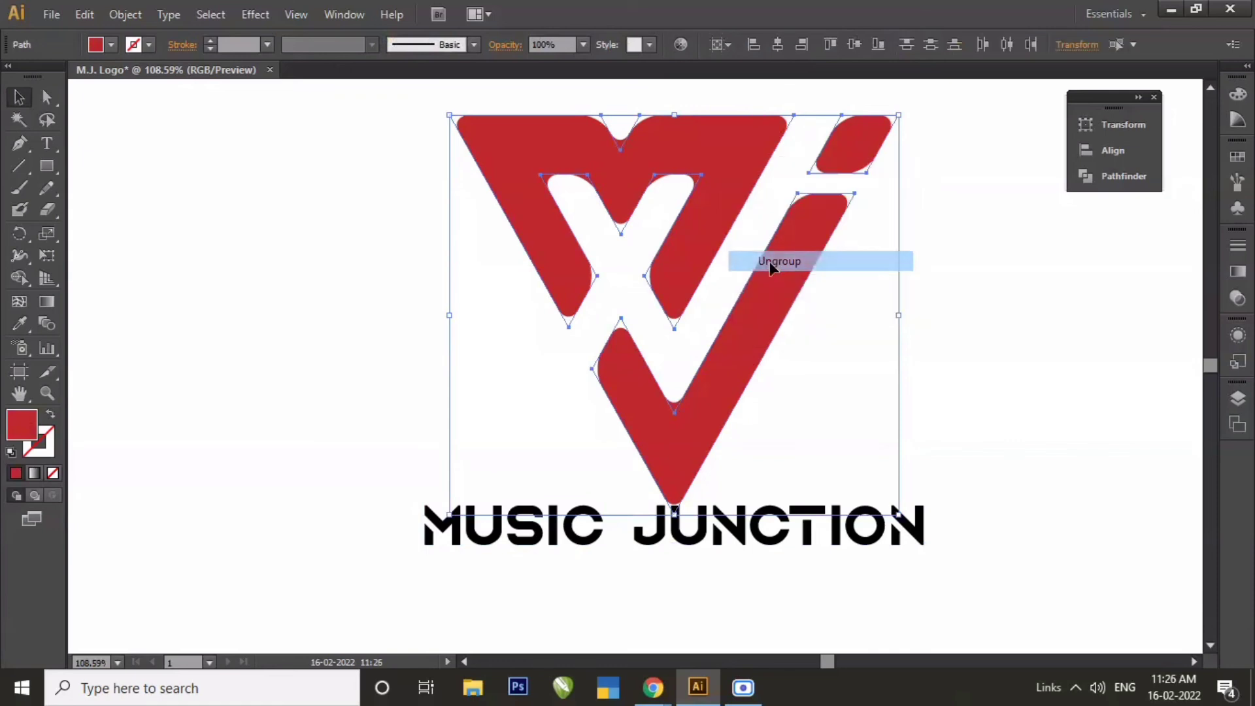
click(1032, 306)
click(743, 146)
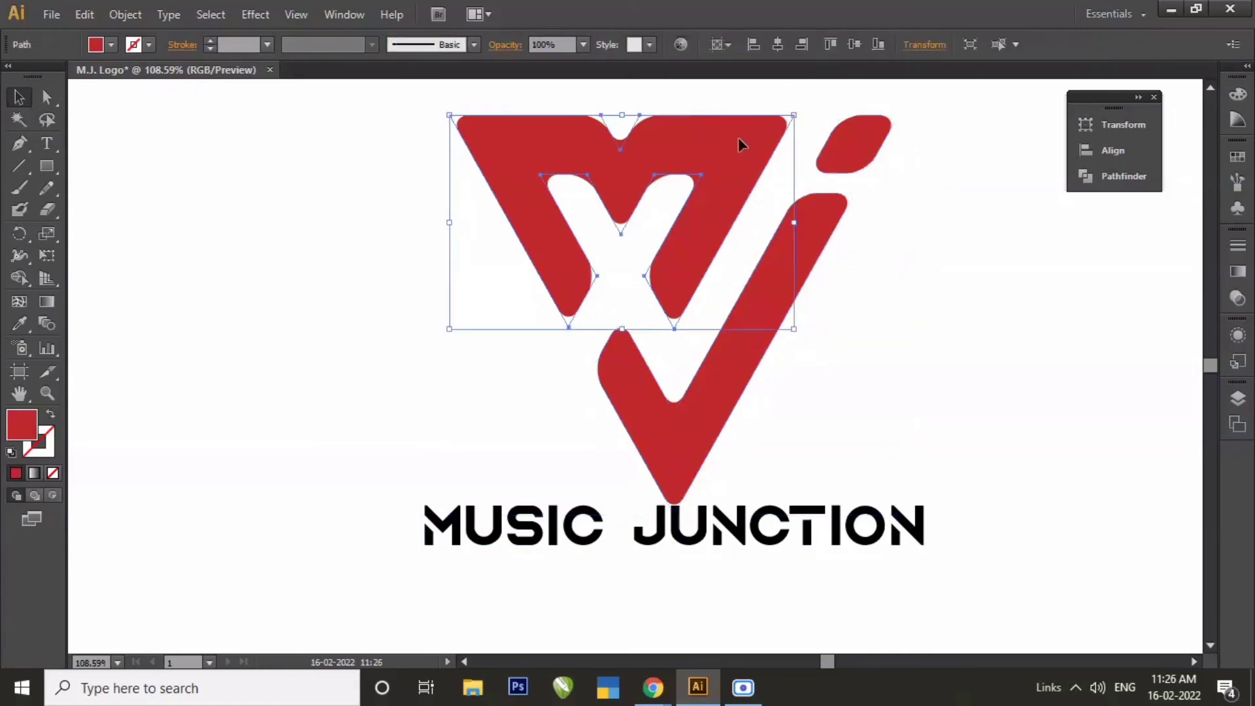